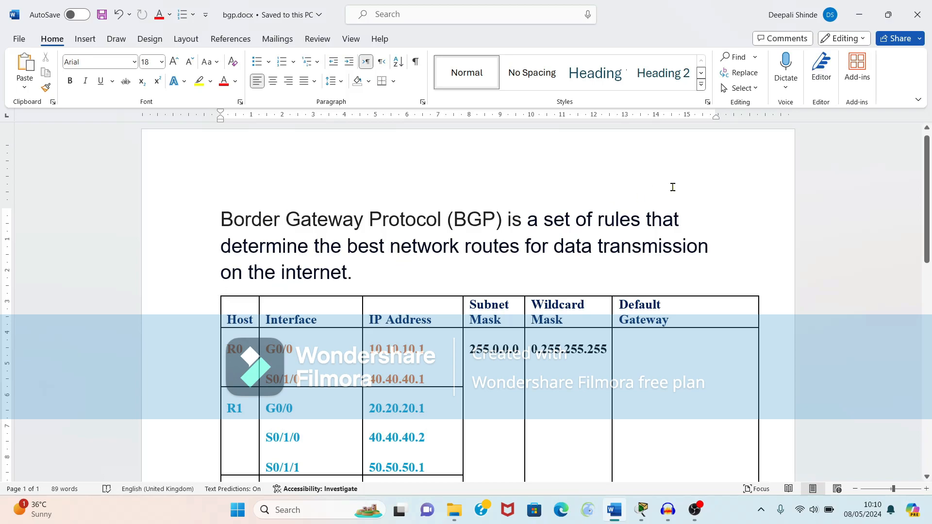
Switch from the Word document to Cisco Packet Tracer and place three PT-Router devices in a row across the upper workspace
click(862, 16)
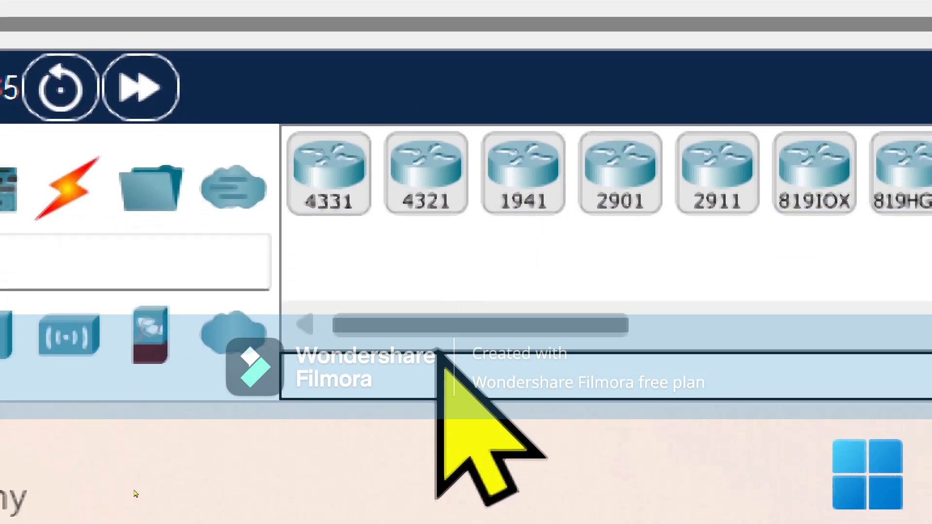
drag(551, 330, 711, 333)
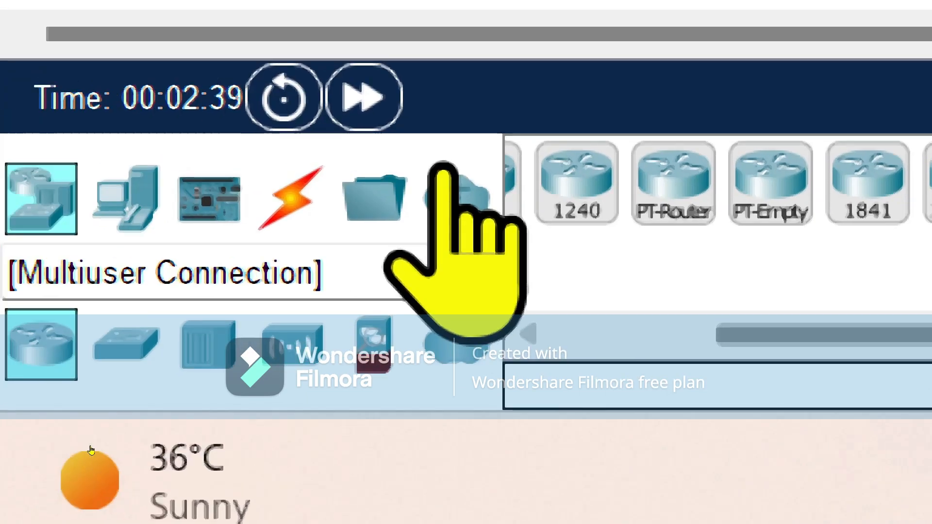
click(668, 177)
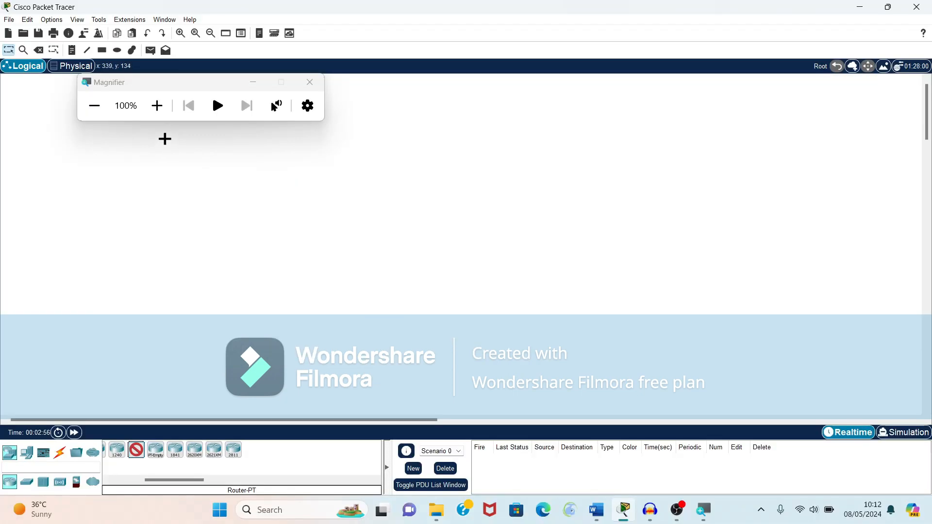
click(165, 139)
click(456, 137)
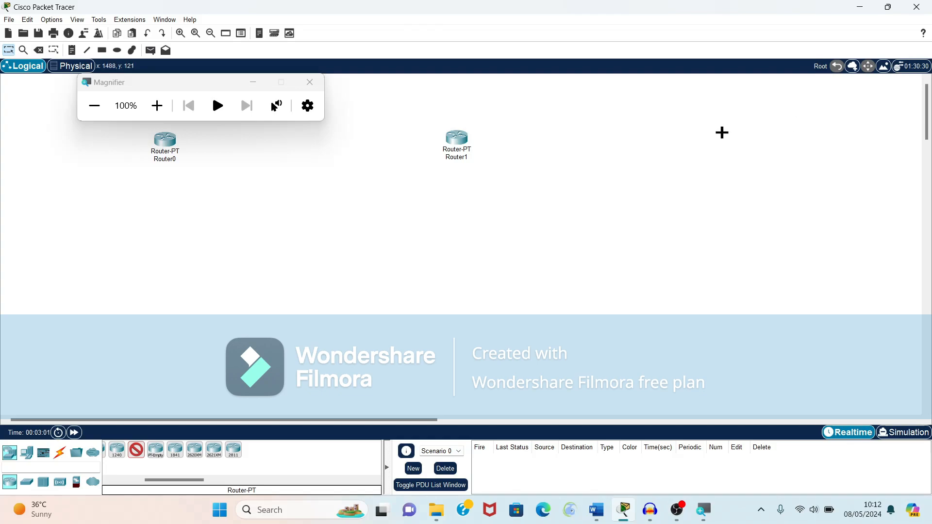
click(707, 145)
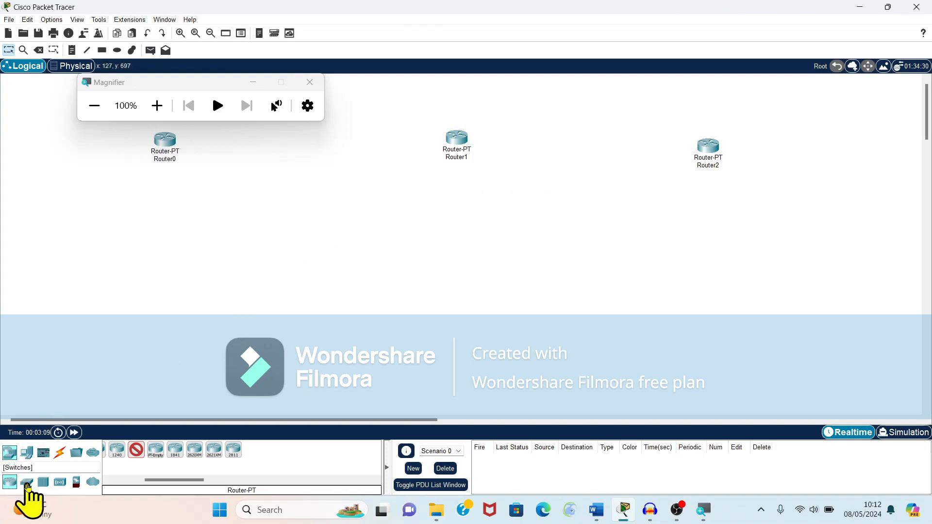
Place three PT-Switch devices in the workspace, one below each router
click(26, 482)
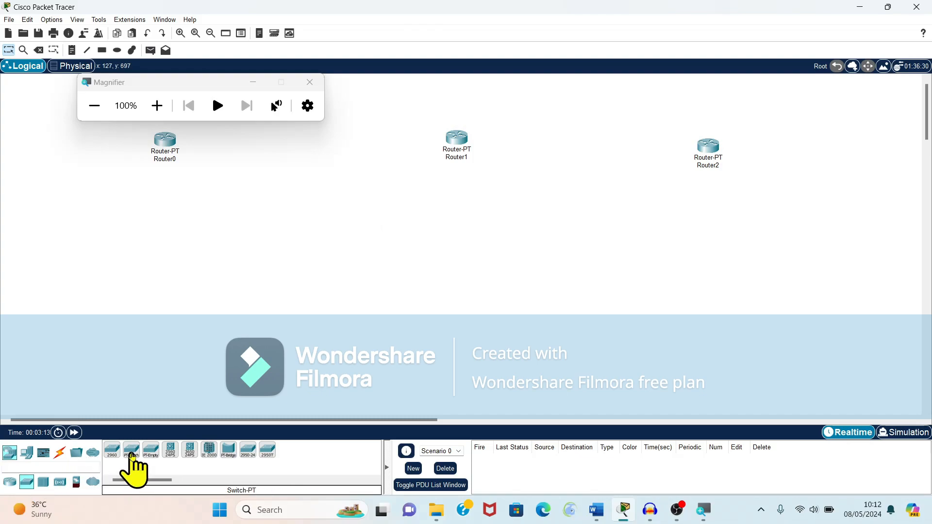
click(131, 452)
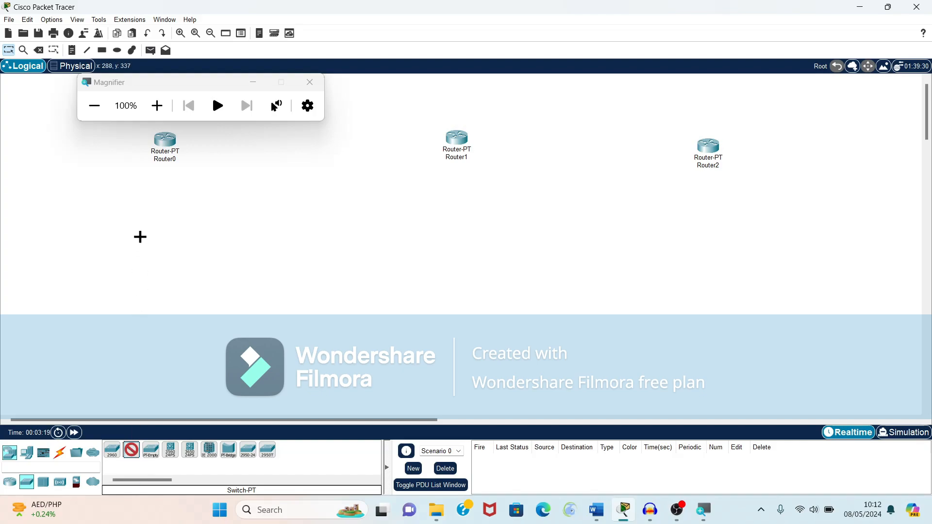
click(163, 214)
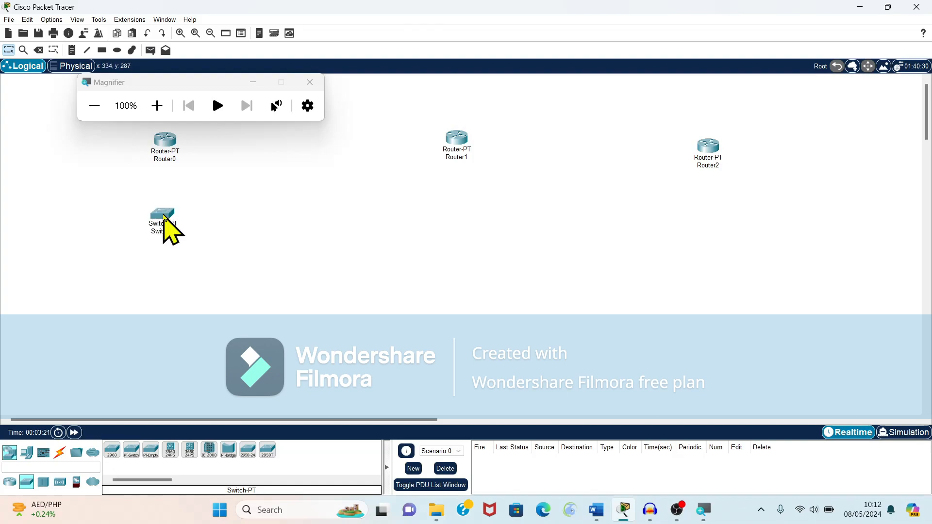
click(131, 452)
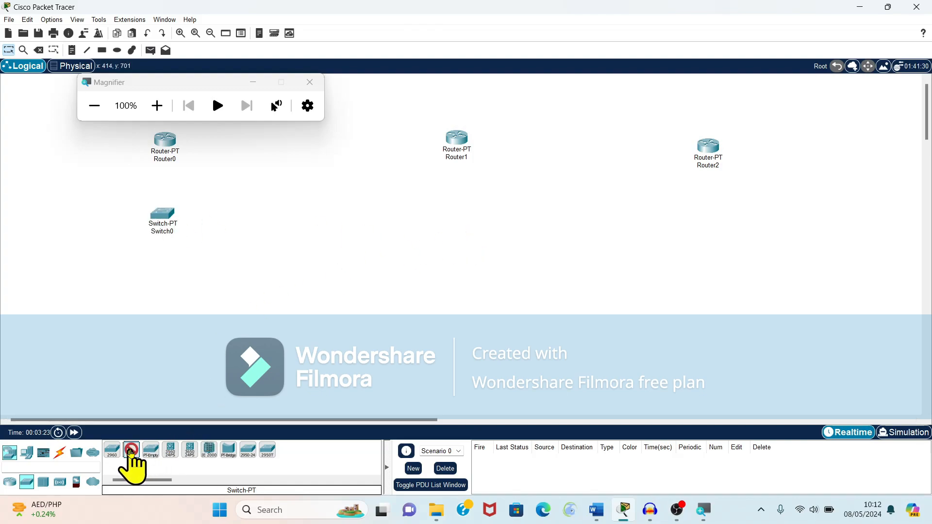
click(131, 453)
click(131, 452)
click(449, 234)
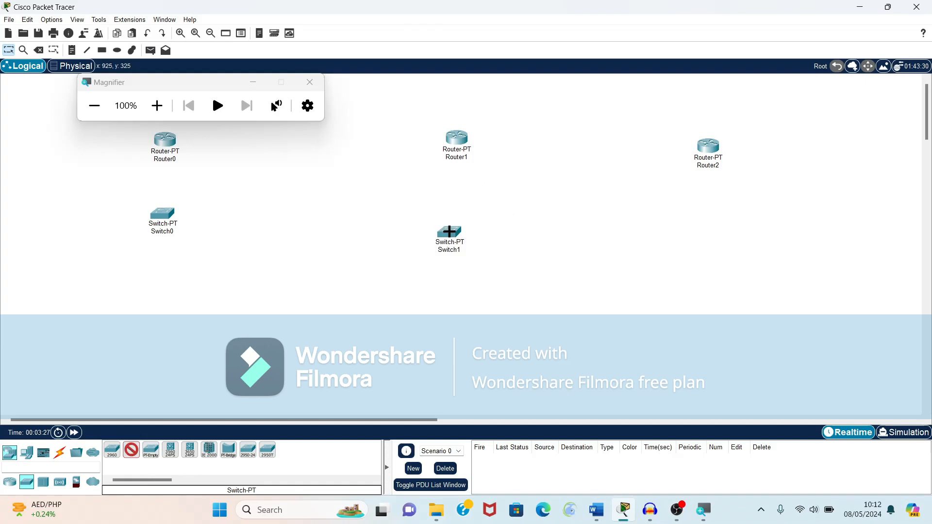
click(718, 242)
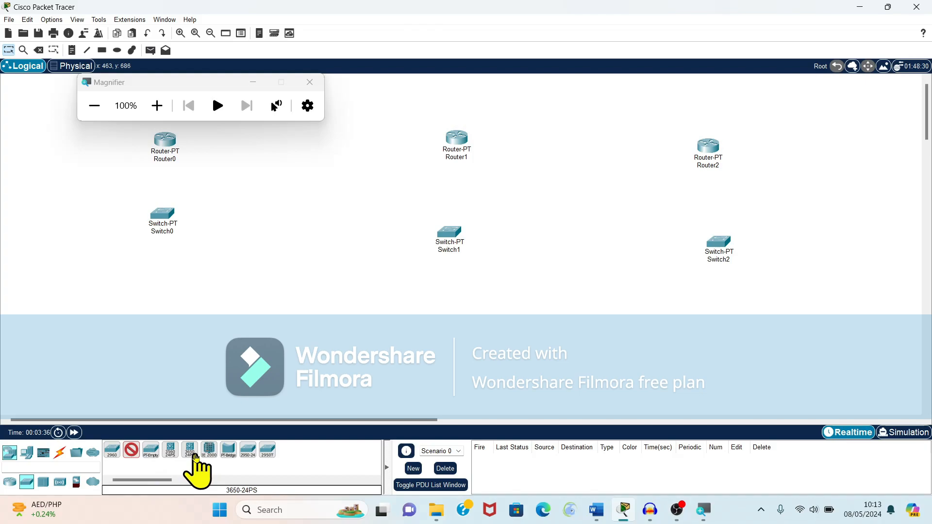
Place nine PC end devices in a row, three below each of the three switches
click(26, 452)
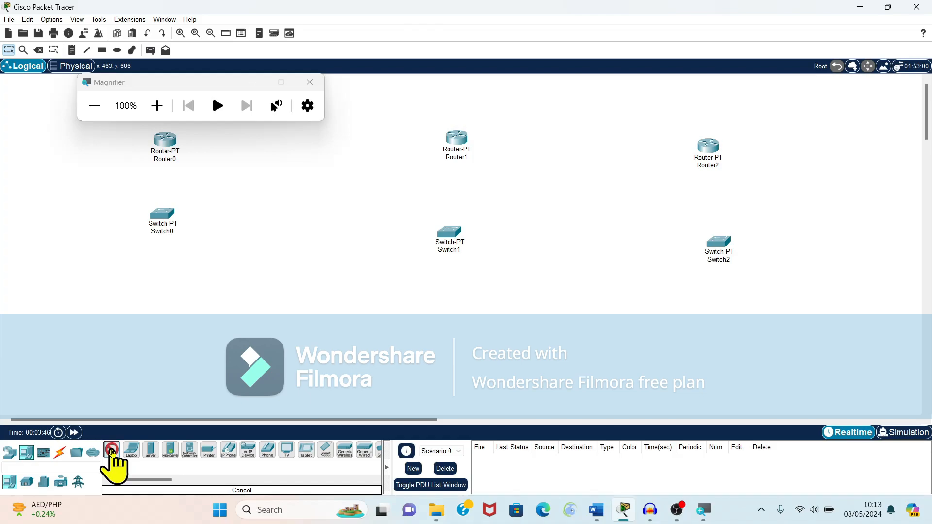
click(69, 297)
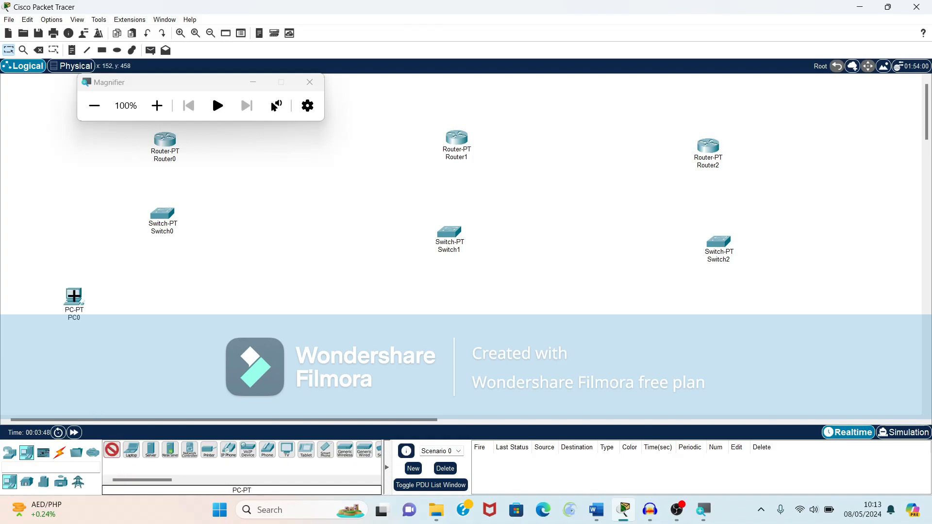
click(154, 301)
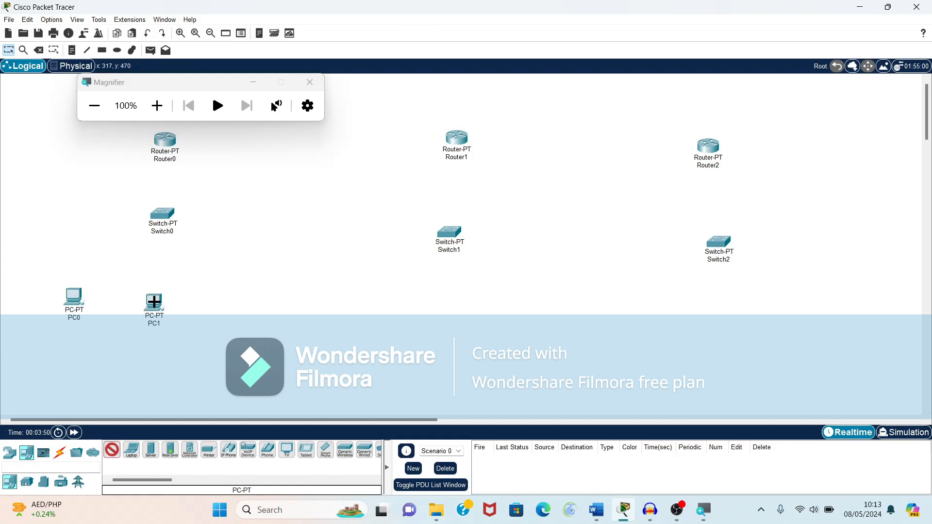
click(233, 293)
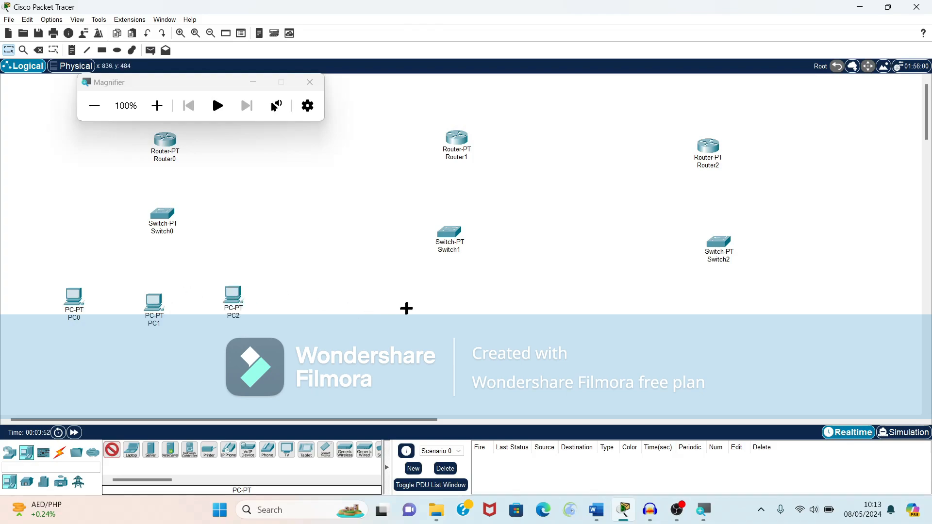
click(362, 305)
click(433, 305)
click(517, 313)
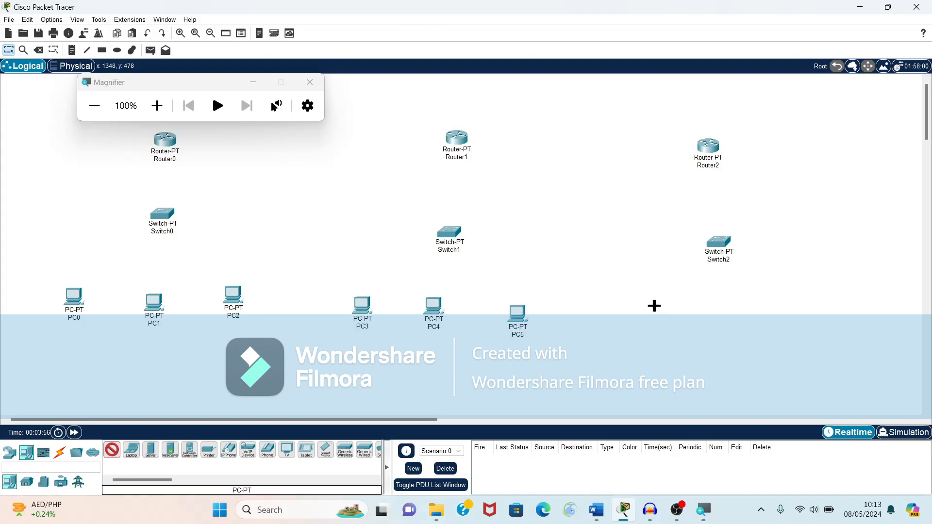
click(643, 312)
click(730, 310)
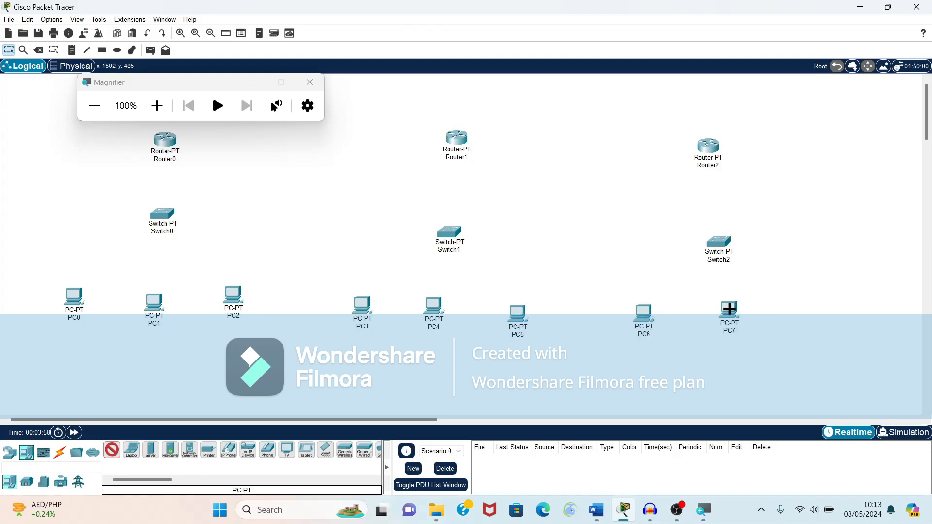
click(806, 304)
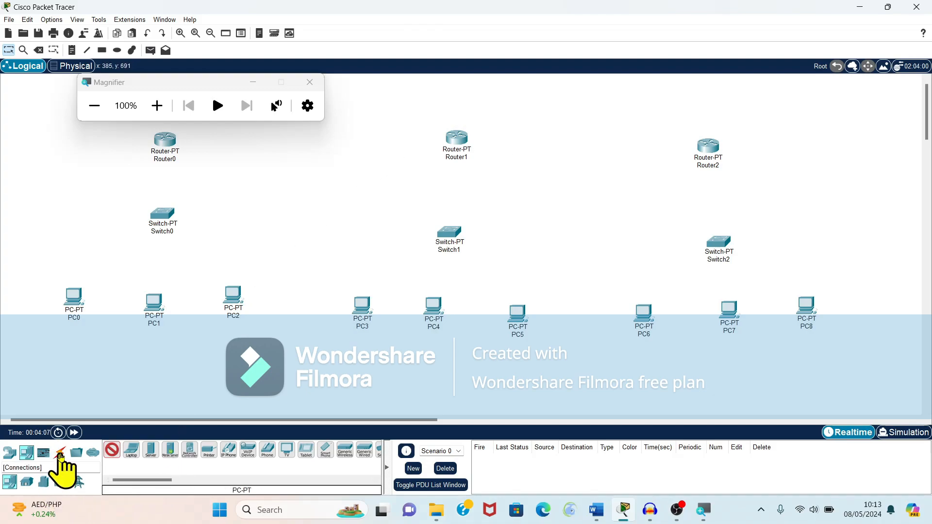
Close the Magnifier and connect Router0 to Switch0 using the automatically chosen connection type
click(60, 454)
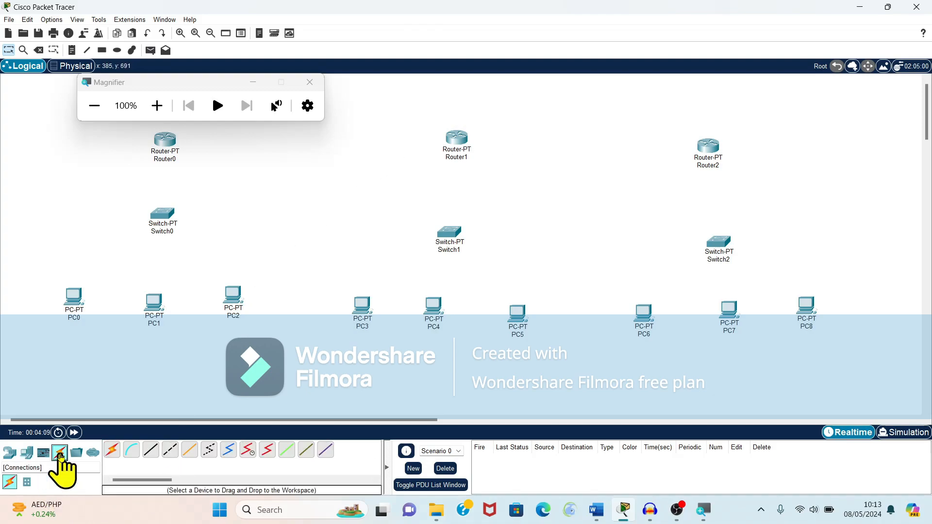
click(309, 83)
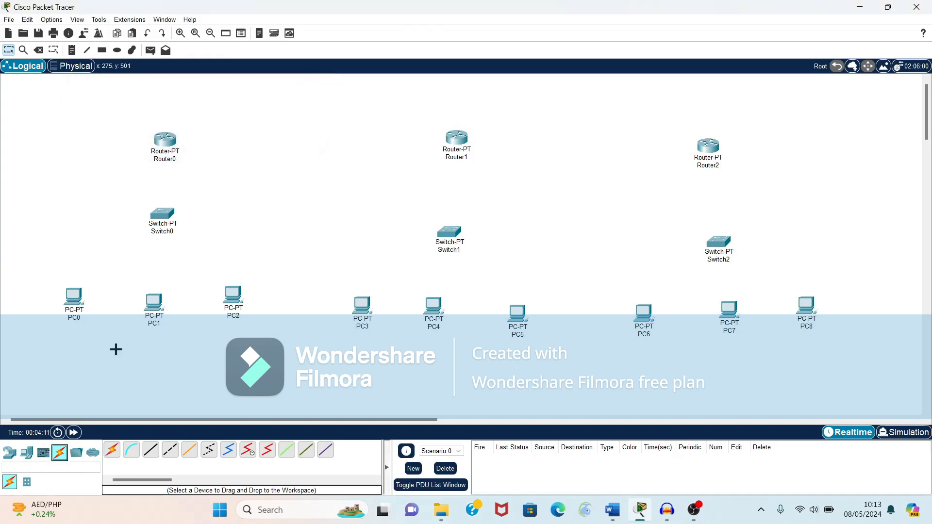
click(113, 451)
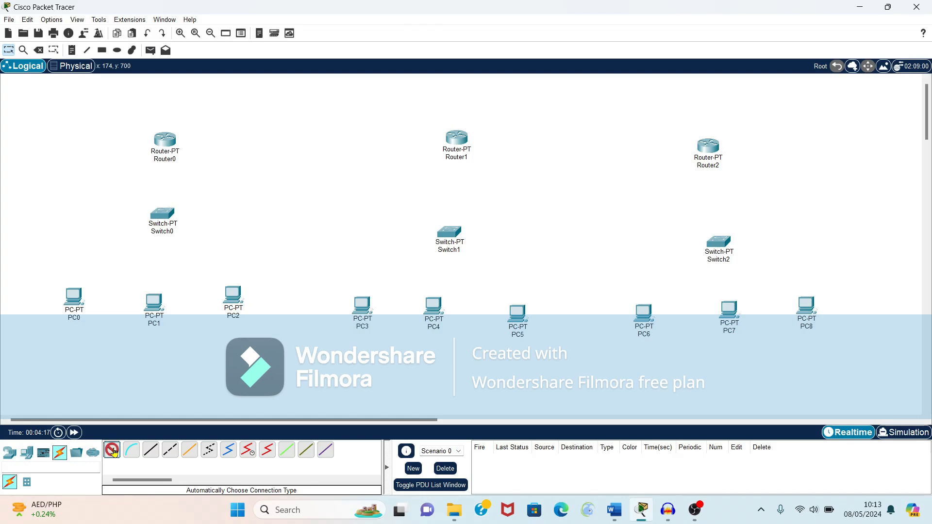
click(165, 141)
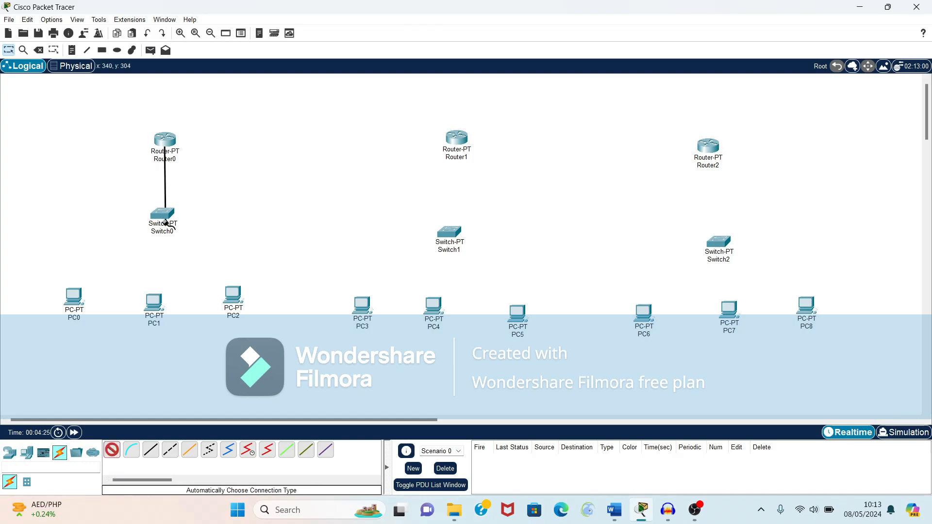
click(167, 219)
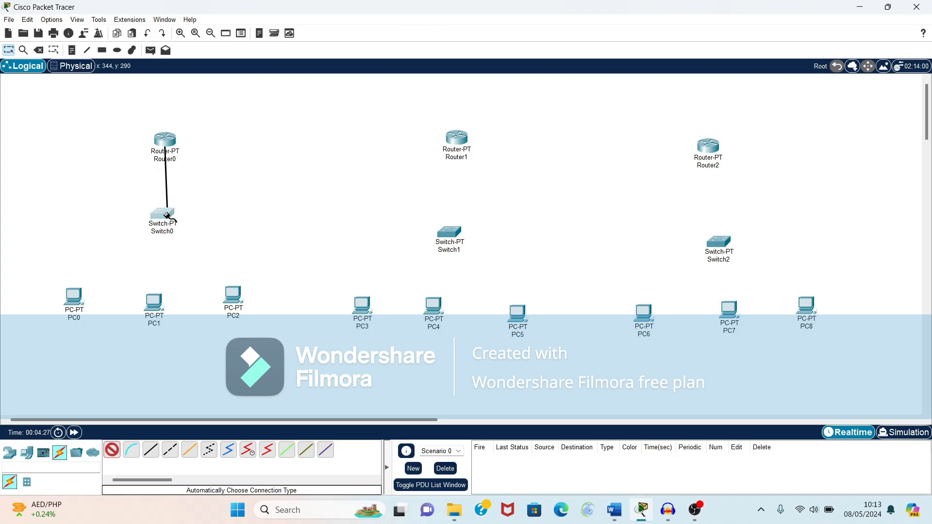
click(166, 219)
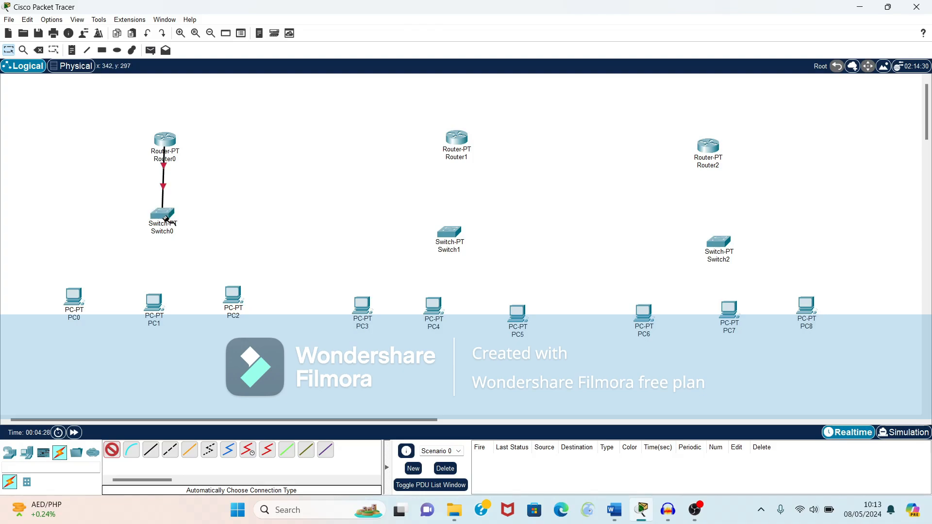
Connect PC0, PC1 and PC2 to Switch0 with automatically chosen cables
click(75, 301)
click(162, 216)
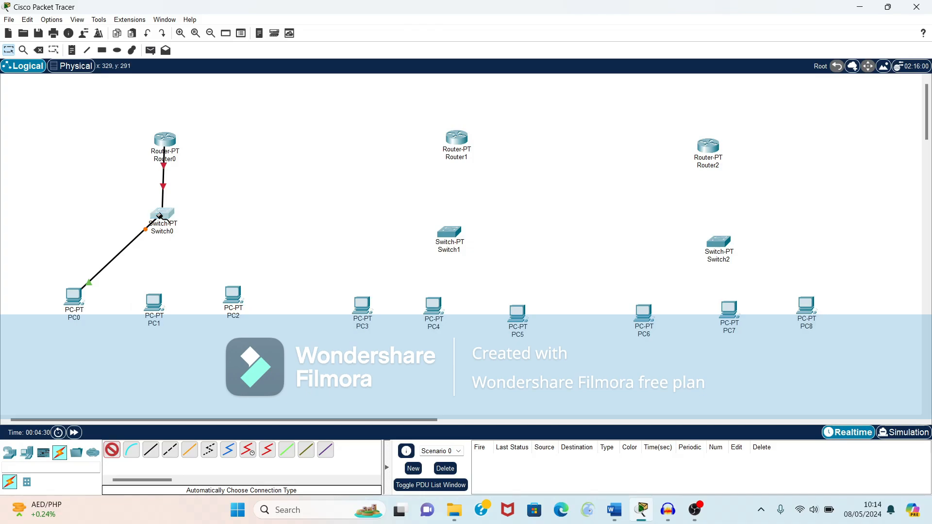
click(154, 305)
click(162, 215)
click(236, 299)
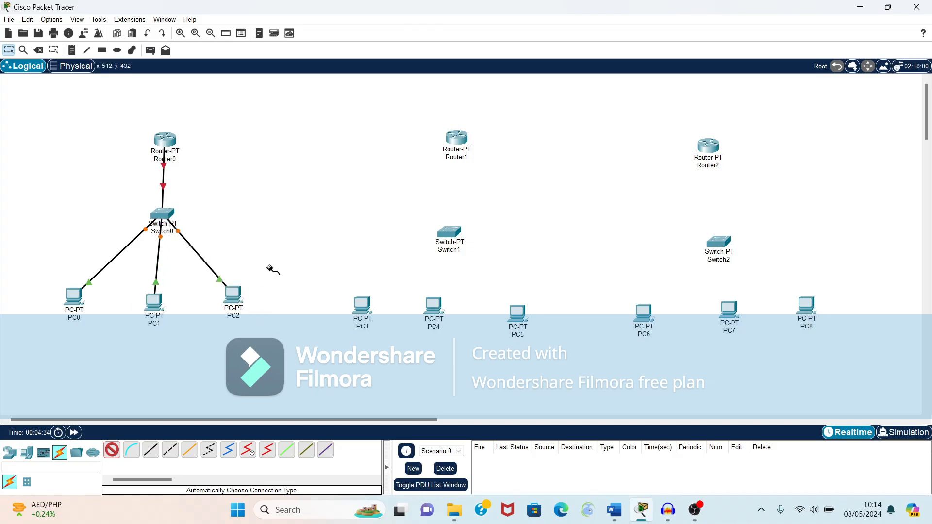
Connect Switch1 to Router1 and to PC3, PC4 and PC5 with automatically chosen cables
click(458, 148)
click(450, 237)
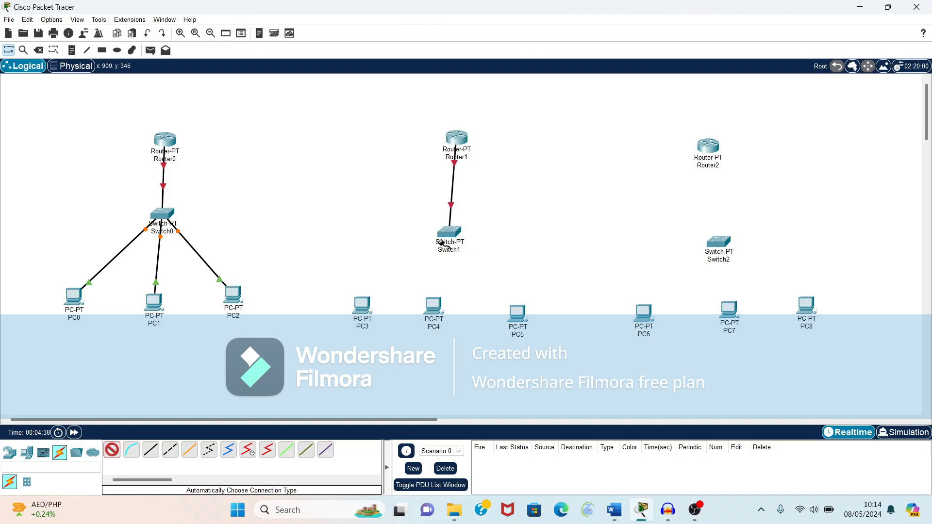
click(448, 237)
click(360, 312)
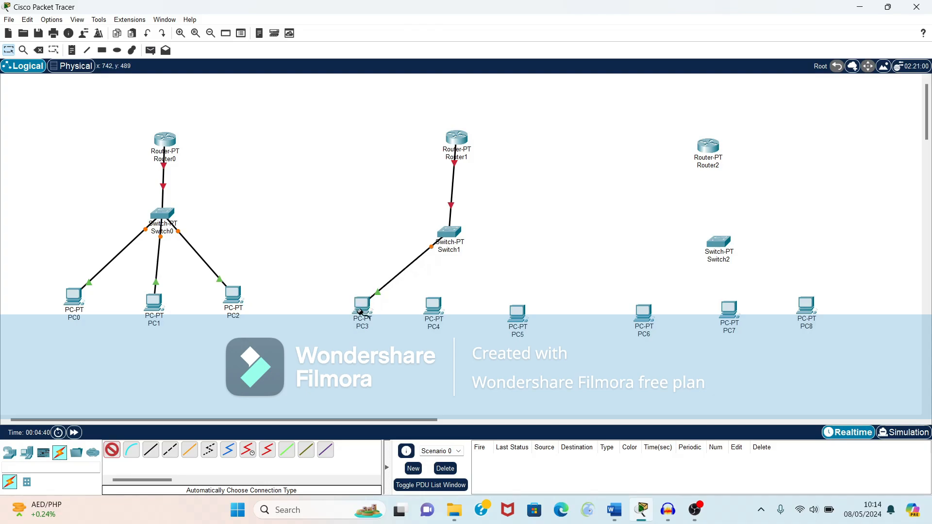
click(450, 241)
click(435, 311)
click(450, 240)
click(515, 315)
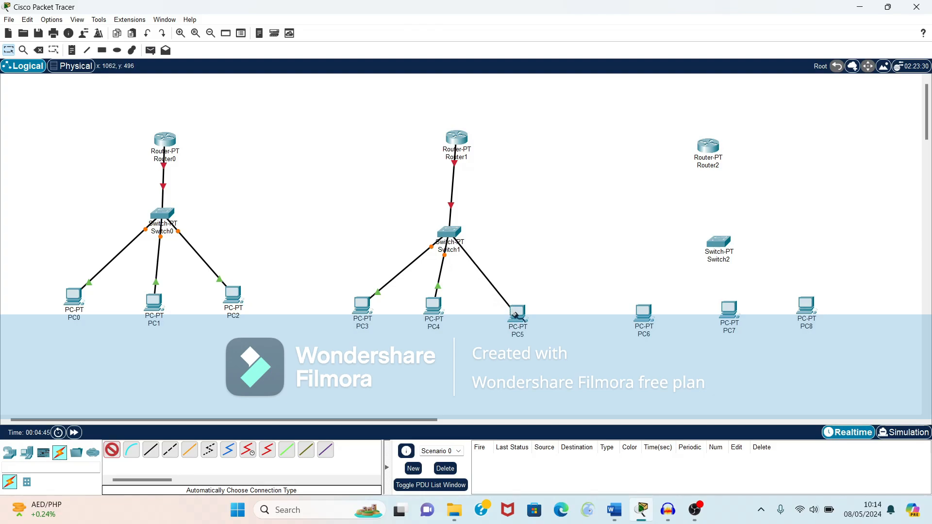
Connect Switch2 to Router2 and to PC6, PC7 and PC8 with automatically chosen cables
click(716, 152)
click(720, 244)
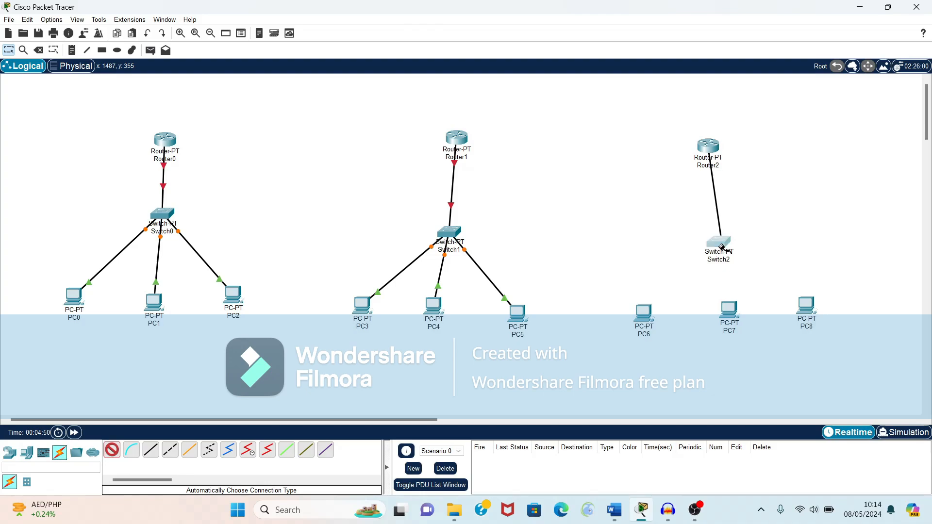
click(713, 243)
click(644, 312)
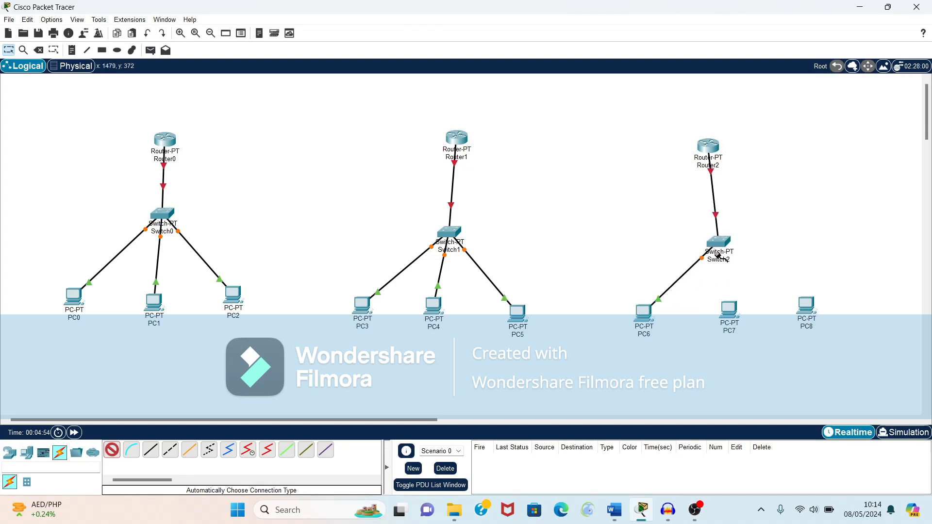
click(717, 254)
click(728, 310)
click(726, 242)
click(810, 306)
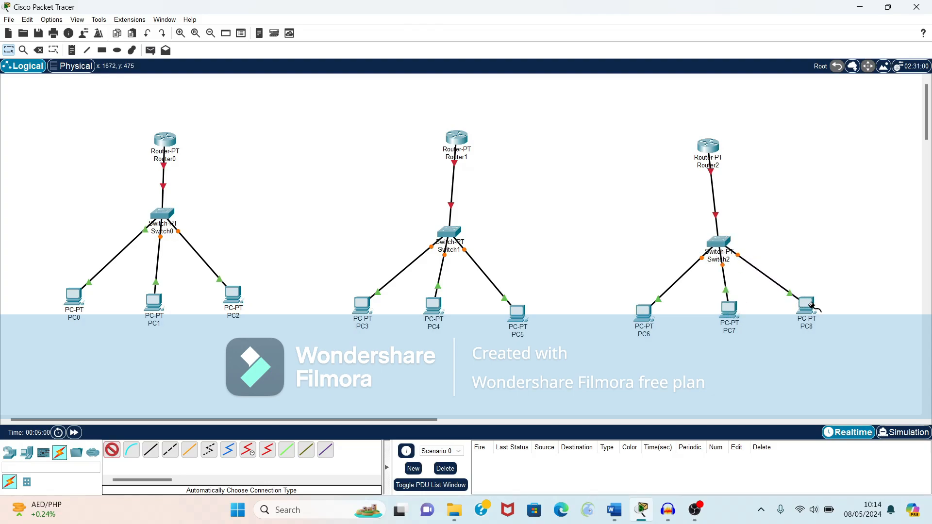
Link Router0 to Router1 and Router1 to Router2 using the automatically chosen connection type
click(172, 142)
click(455, 139)
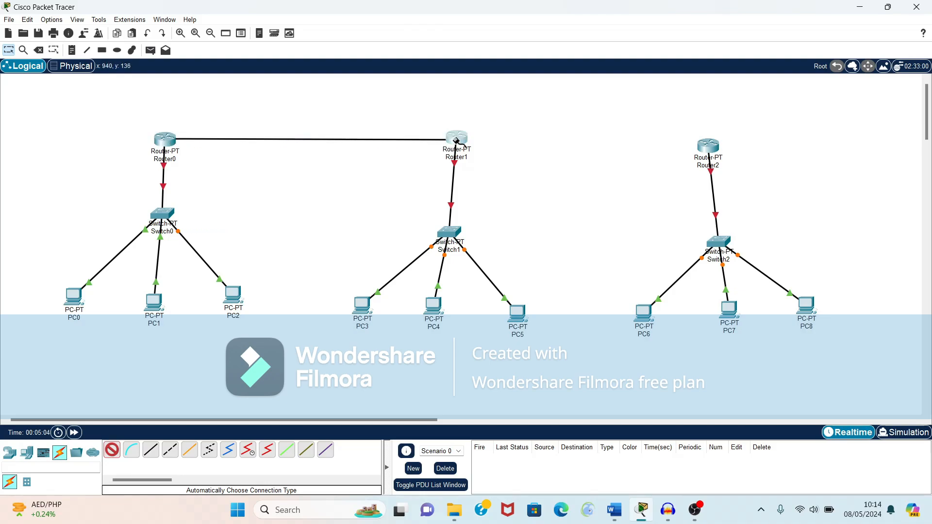
click(456, 140)
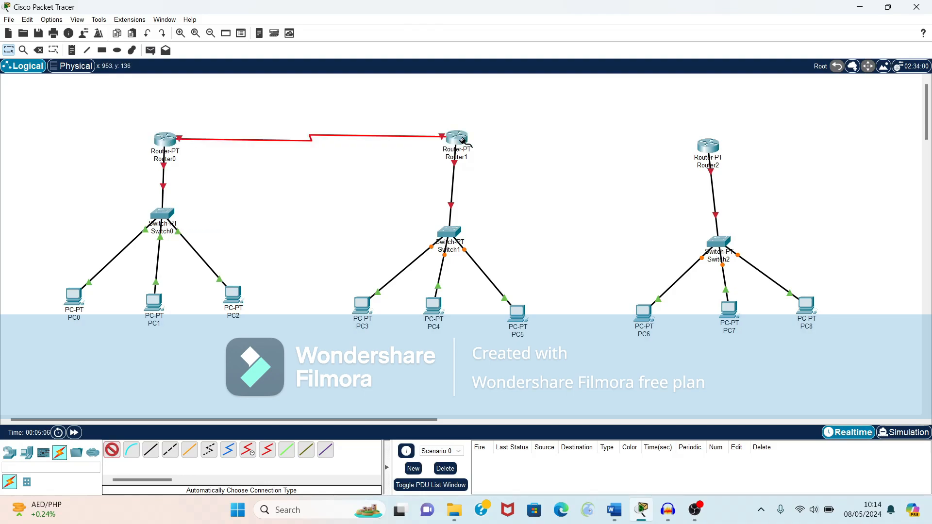
click(697, 148)
click(698, 148)
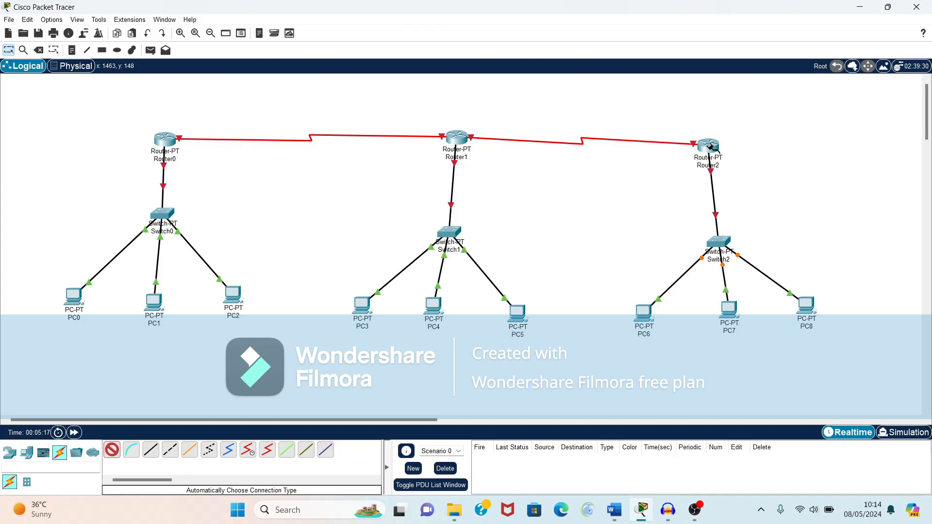
Switch to bgp.docx in Word and review the addressing table's router and PC interfaces, IP addresses, masks and default gateways
click(861, 8)
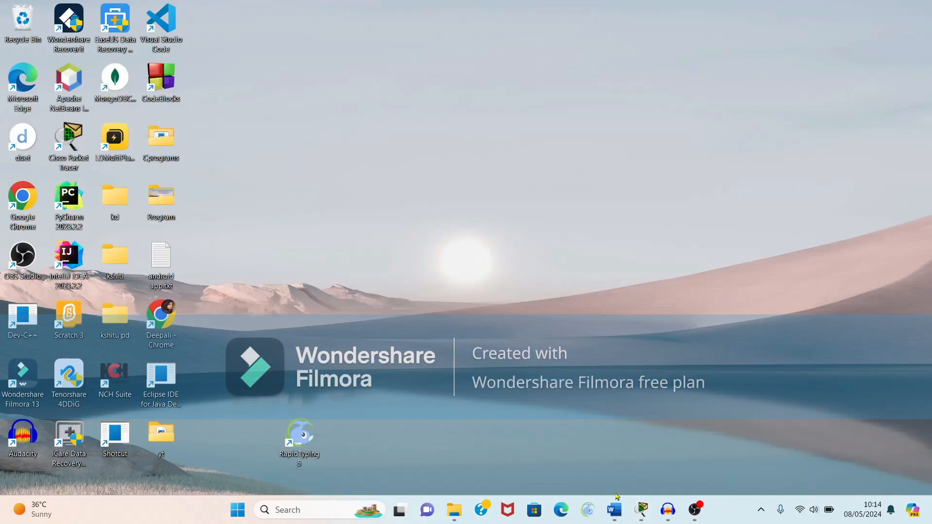
click(614, 510)
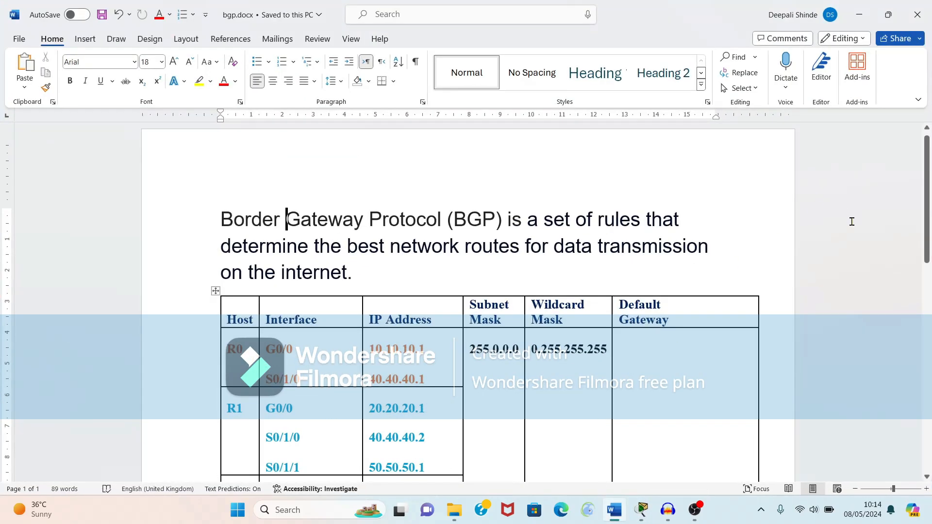
drag(926, 193, 923, 254)
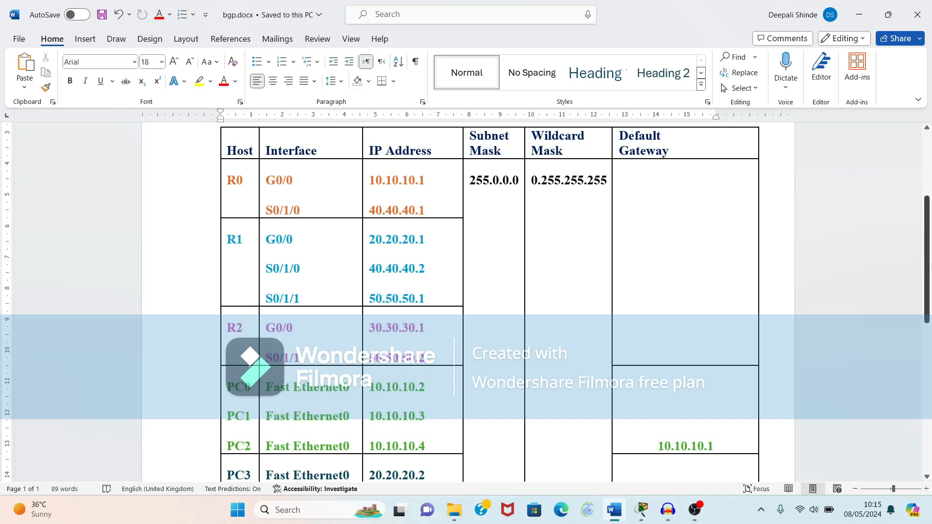
scroll(929, 260, down, 5)
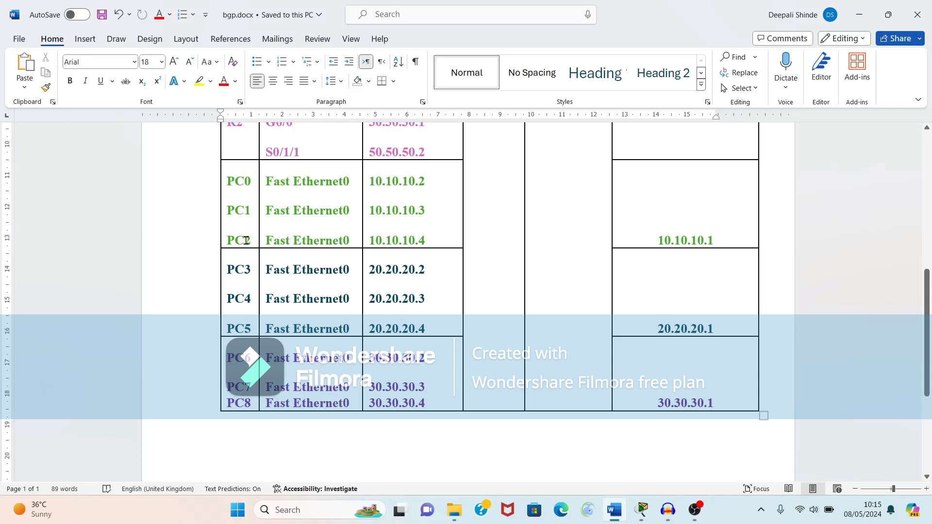
drag(227, 270, 425, 327)
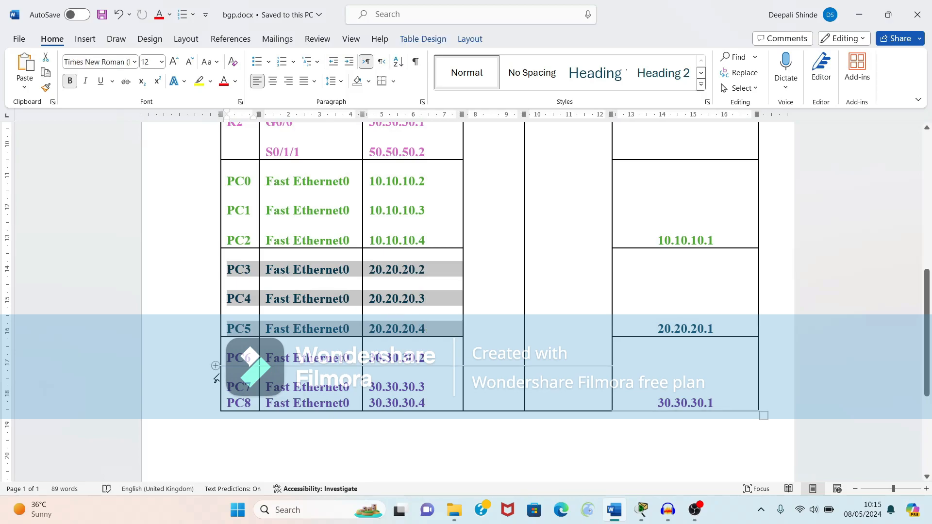
click(361, 386)
drag(361, 386, 431, 410)
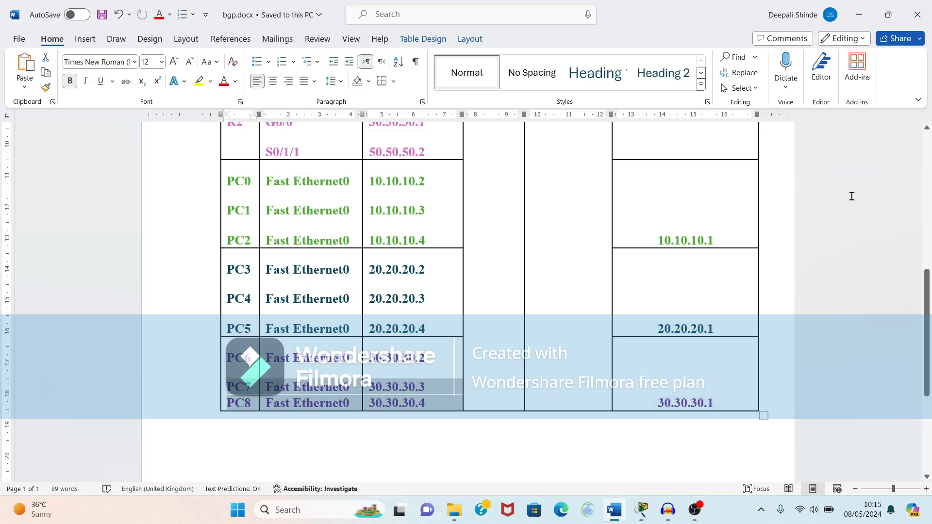
click(861, 238)
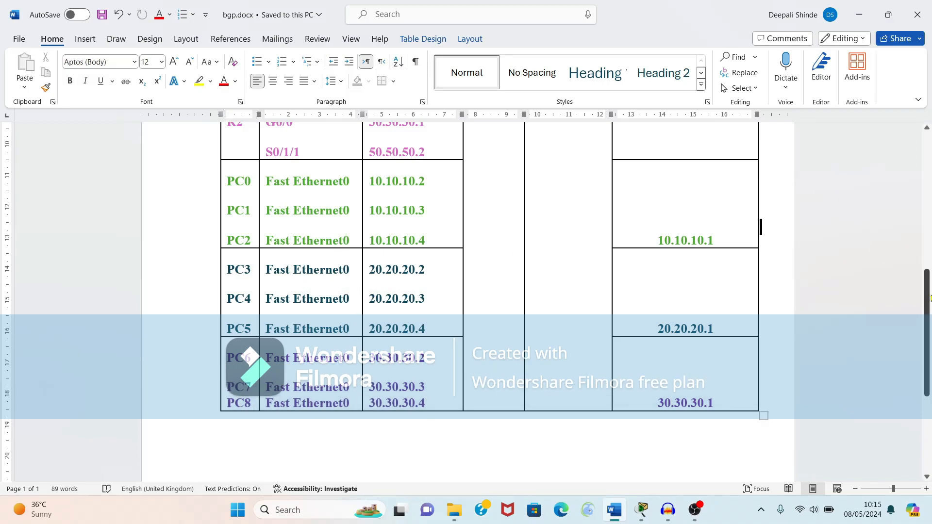
mouse_move(928, 298)
mouse_down()
mouse_move(912, 202)
mouse_move(927, 291)
mouse_up()
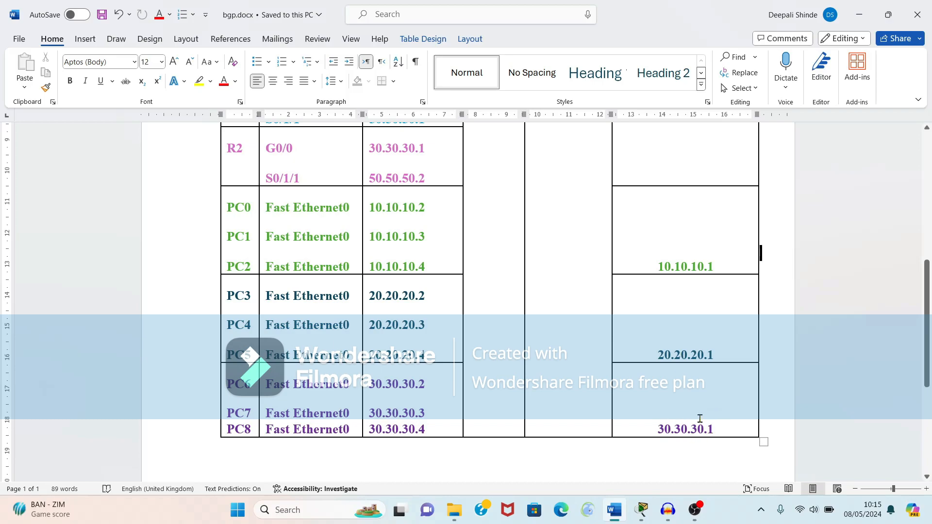
drag(927, 309, 925, 229)
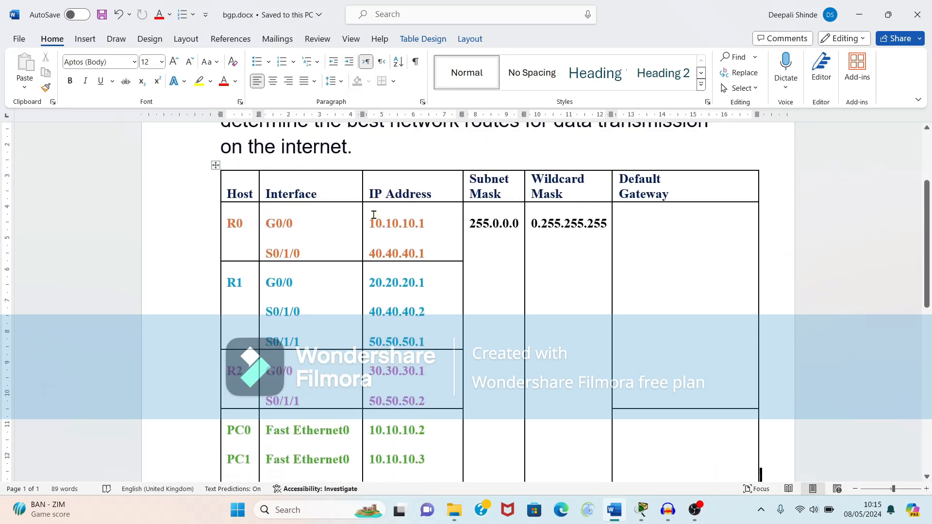
Compare the routers in the Packet Tracer topology with the IP addresses listed for R0's interfaces in the Word addressing table
click(861, 15)
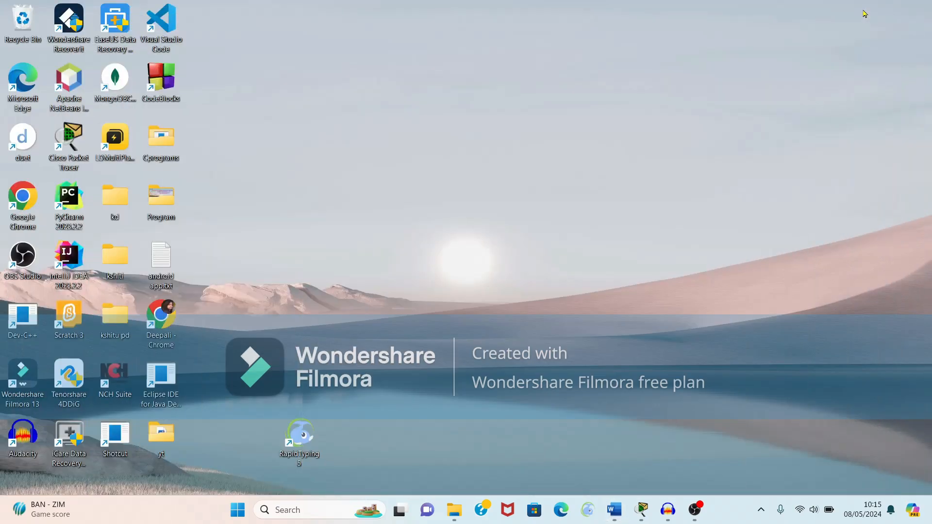
click(640, 509)
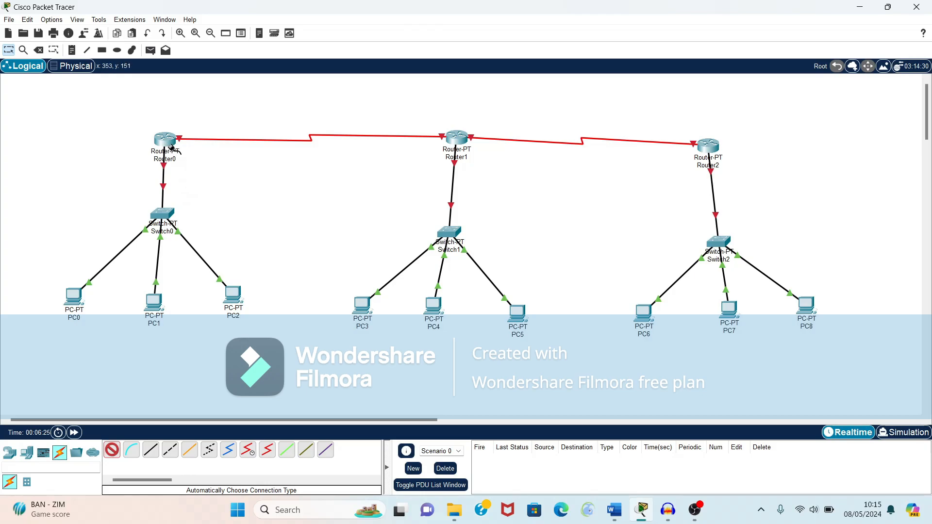
mouse_move(170, 147)
mouse_move(457, 141)
mouse_move(694, 509)
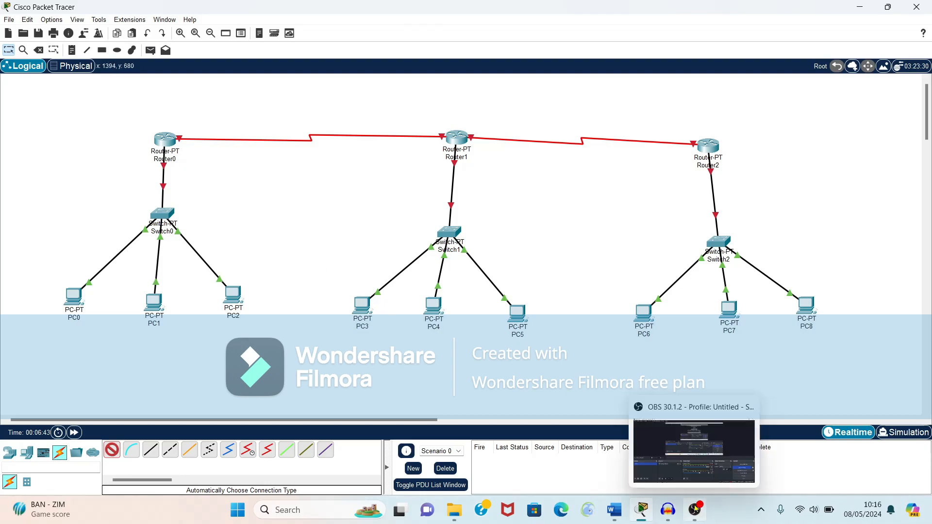
click(614, 510)
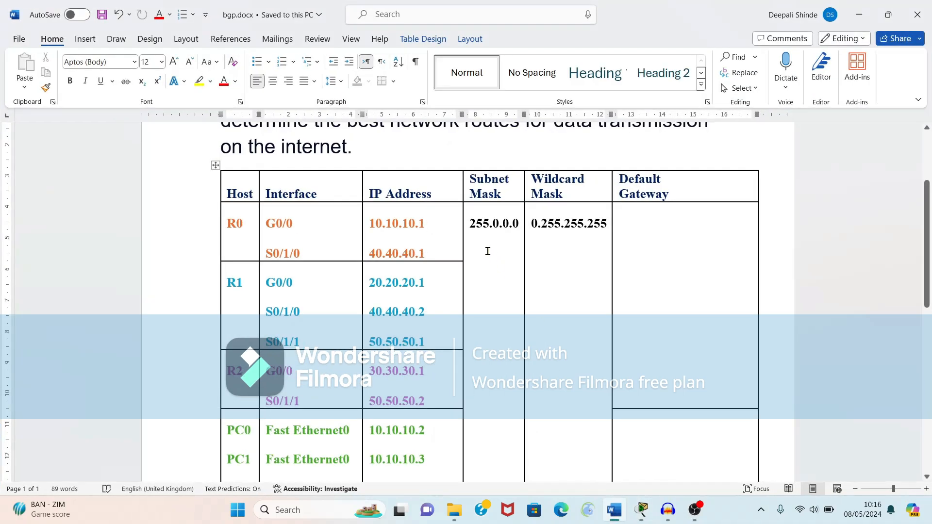
drag(427, 223, 374, 225)
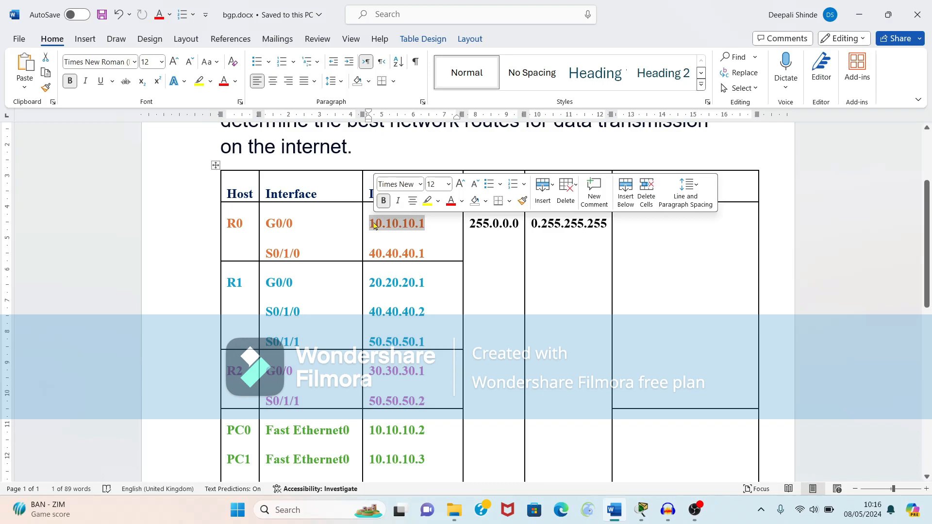
drag(427, 252, 370, 252)
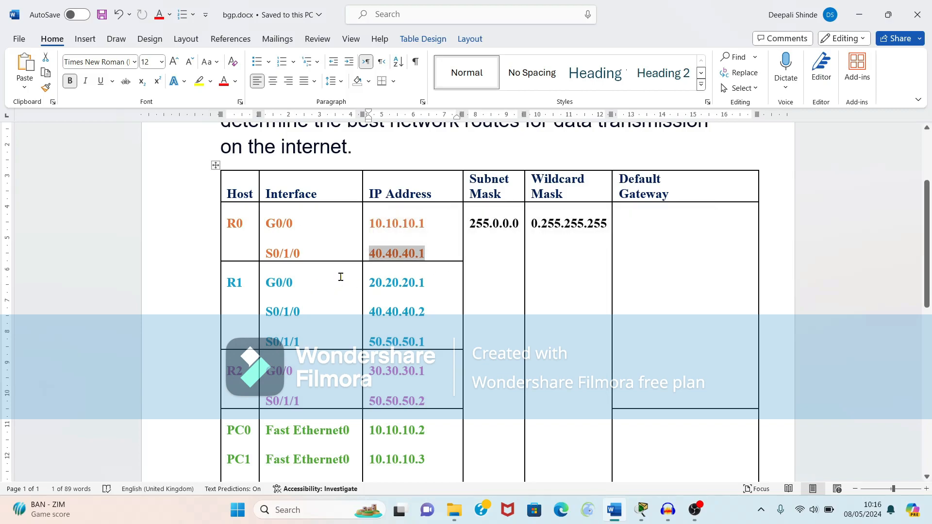
click(501, 272)
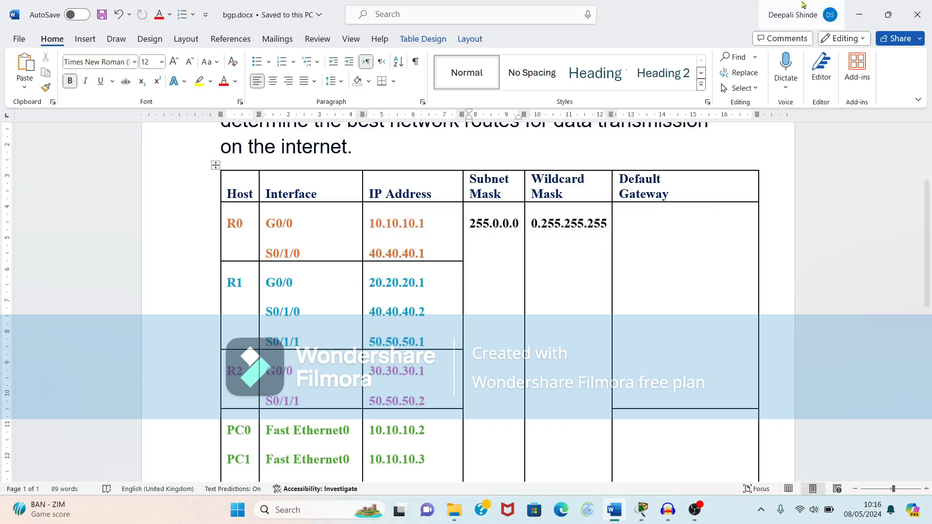
click(856, 13)
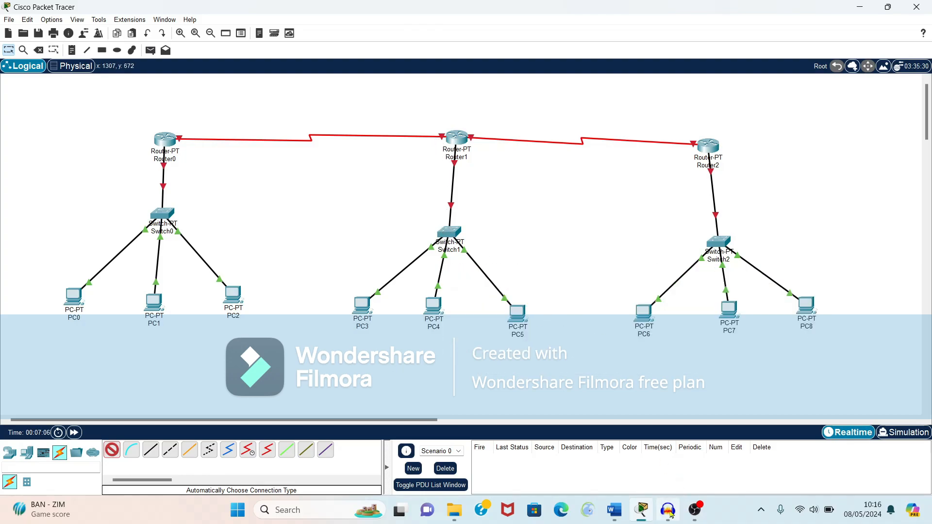
Check R1's interface IP addresses in the Word table and compare the S0/1/0 network portions of R0 and R1
click(613, 508)
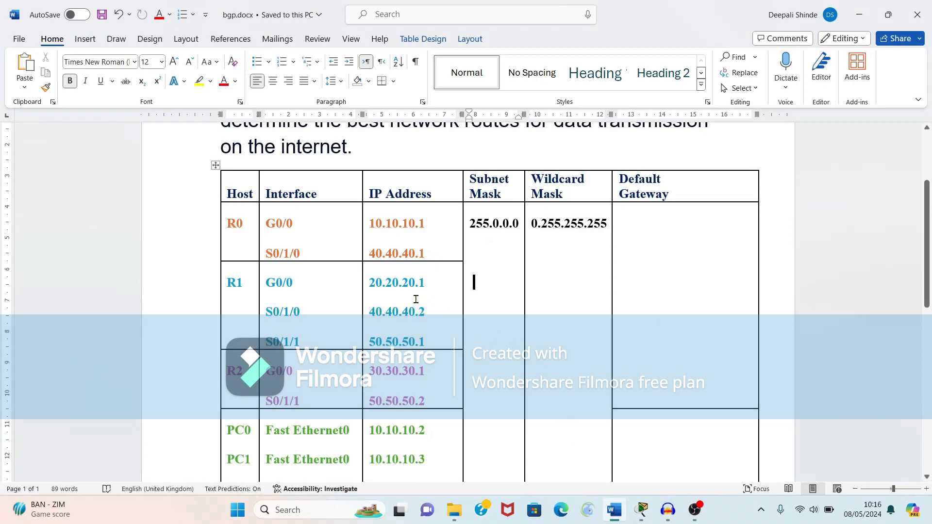
drag(370, 283, 434, 343)
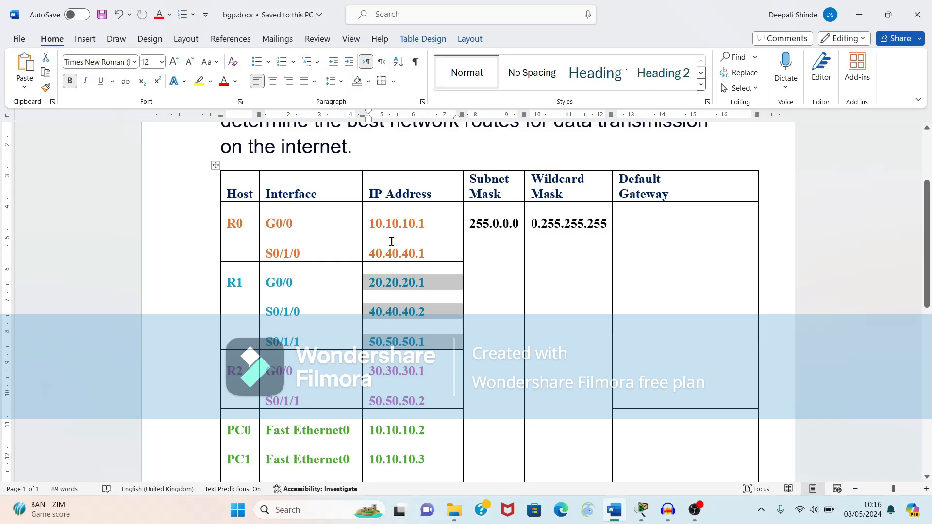
click(427, 251)
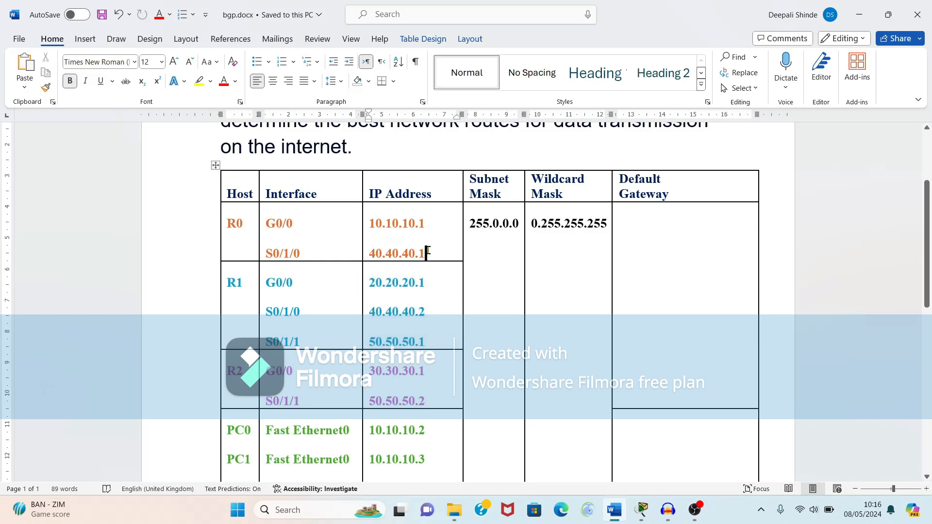
drag(416, 252, 363, 258)
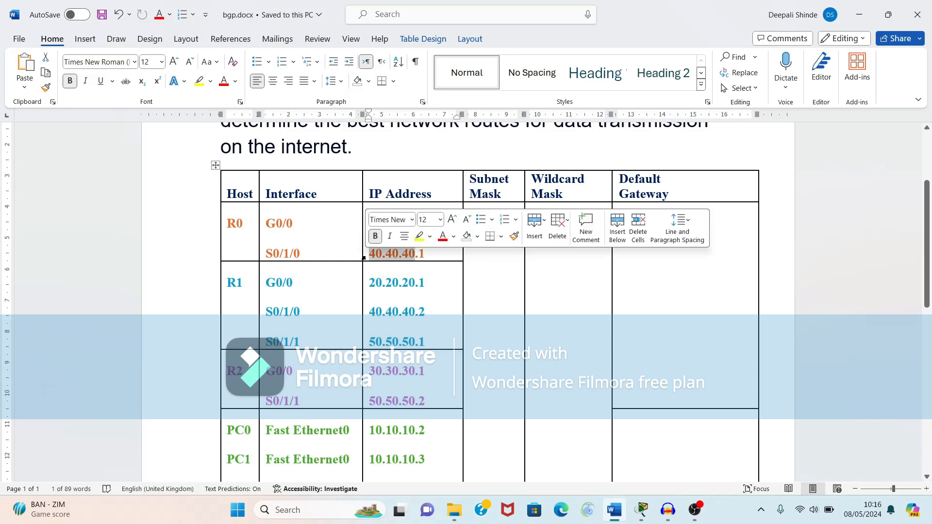
click(433, 313)
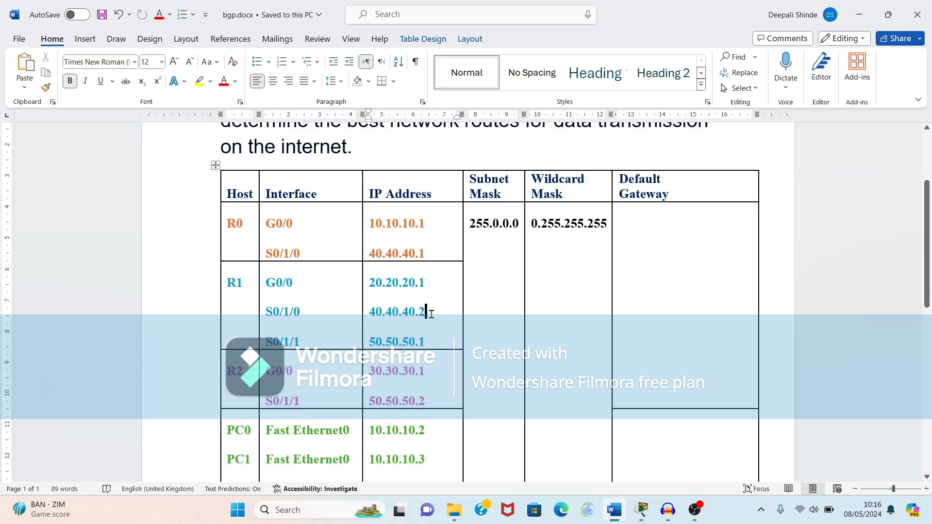
drag(419, 311, 366, 313)
click(455, 317)
click(855, 16)
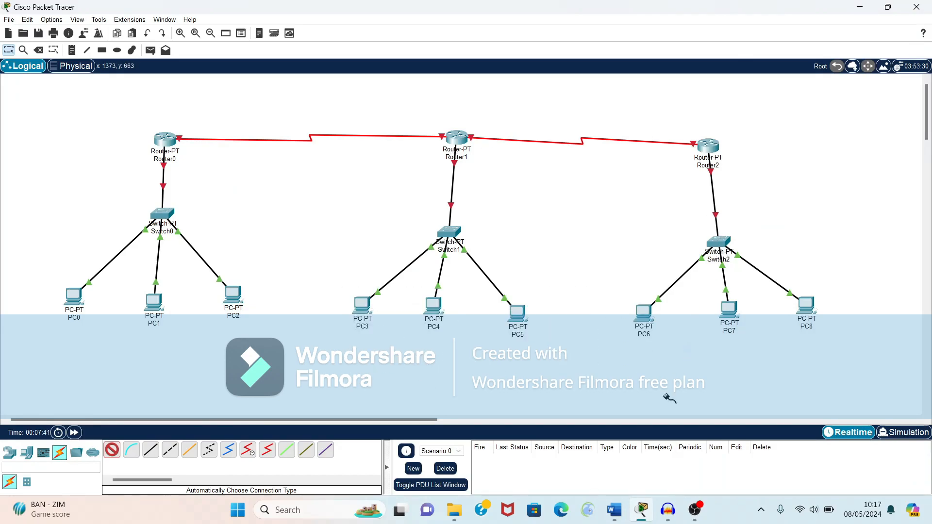
Examine the IP addresses planned for PC0 through PC8 in the Word table and return to Packet Tracer
click(613, 510)
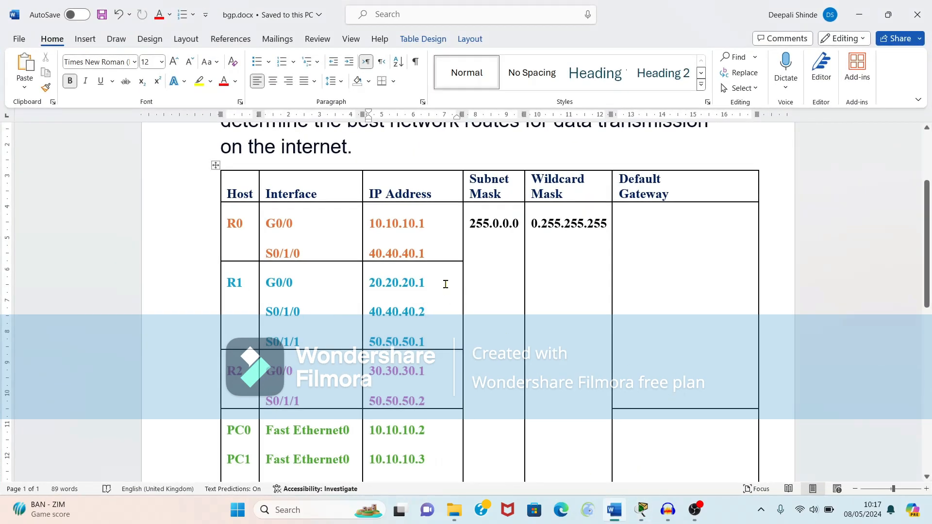
scroll(433, 381, down, 5)
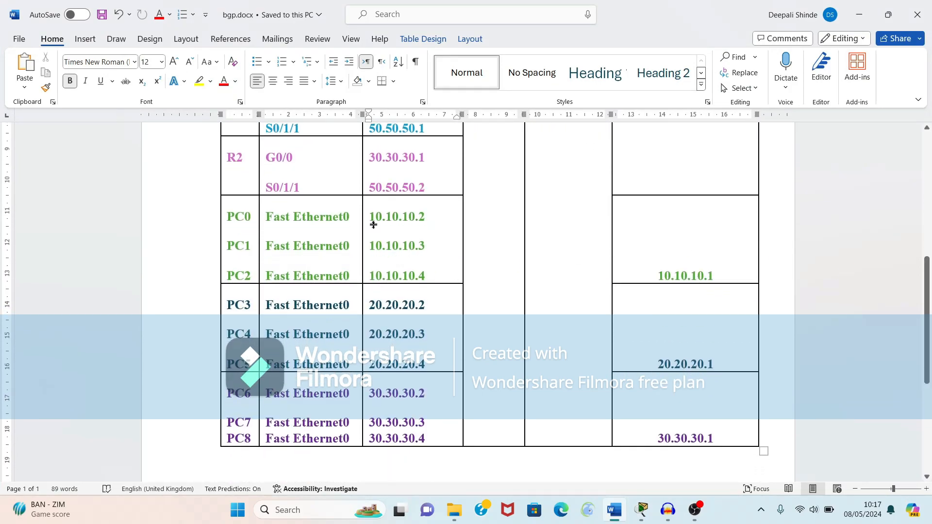
drag(370, 217, 407, 272)
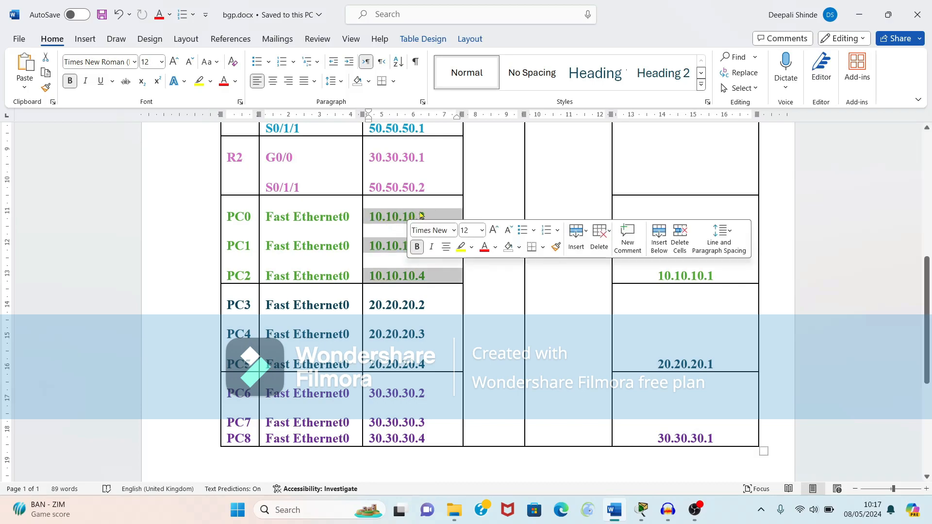
click(478, 192)
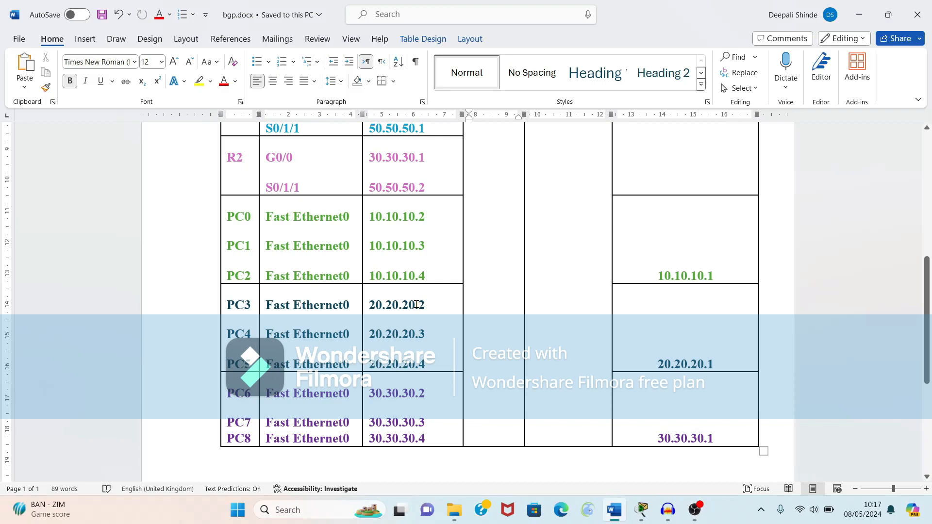
drag(416, 304, 423, 364)
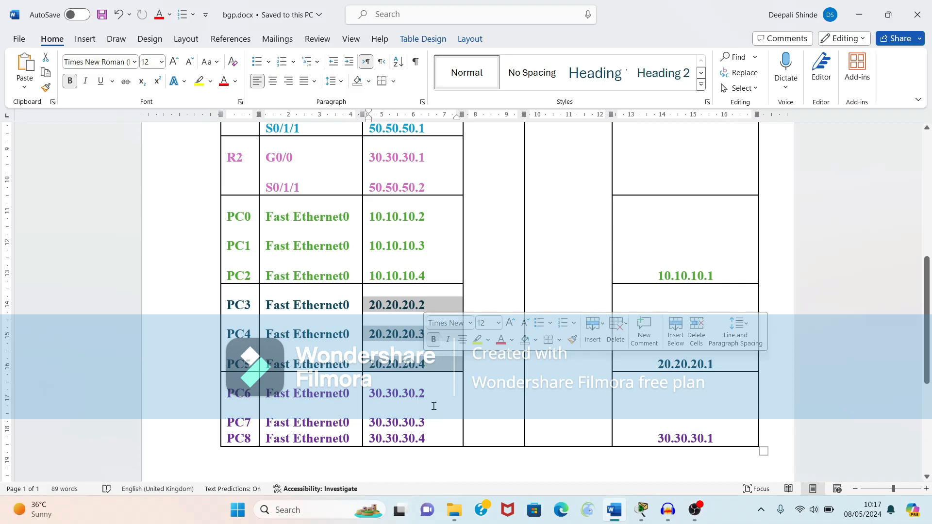
click(427, 422)
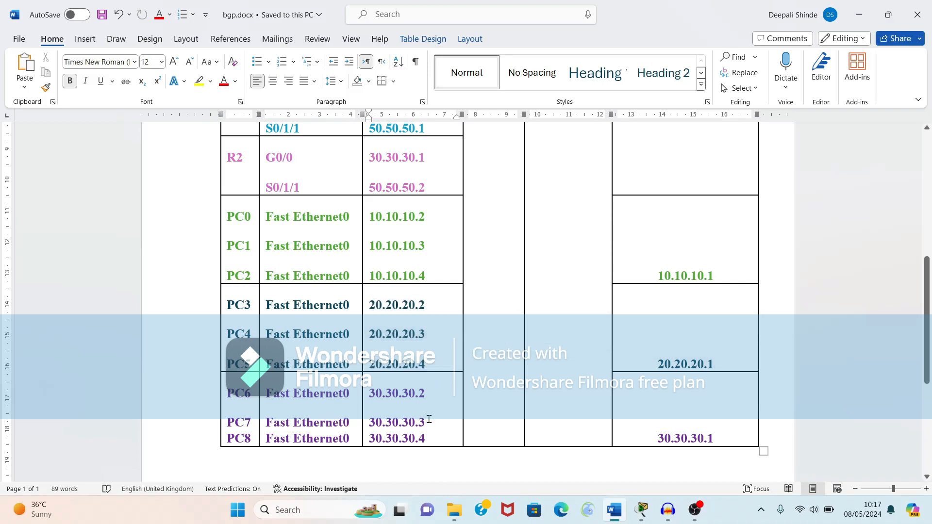
click(862, 21)
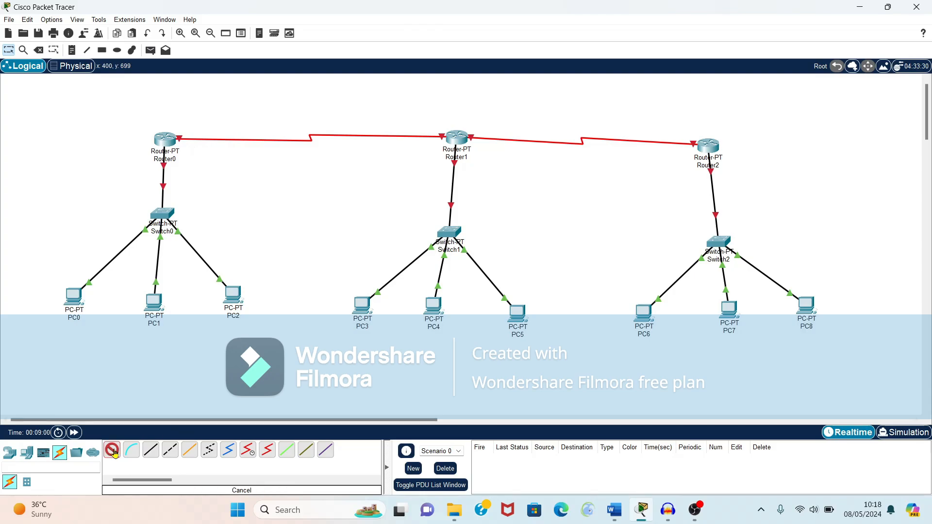
Assign IPv4 address 10.10.10.1 with subnet mask 255.0.0.0 to Router0's FastEthernet0/0 interface
click(164, 144)
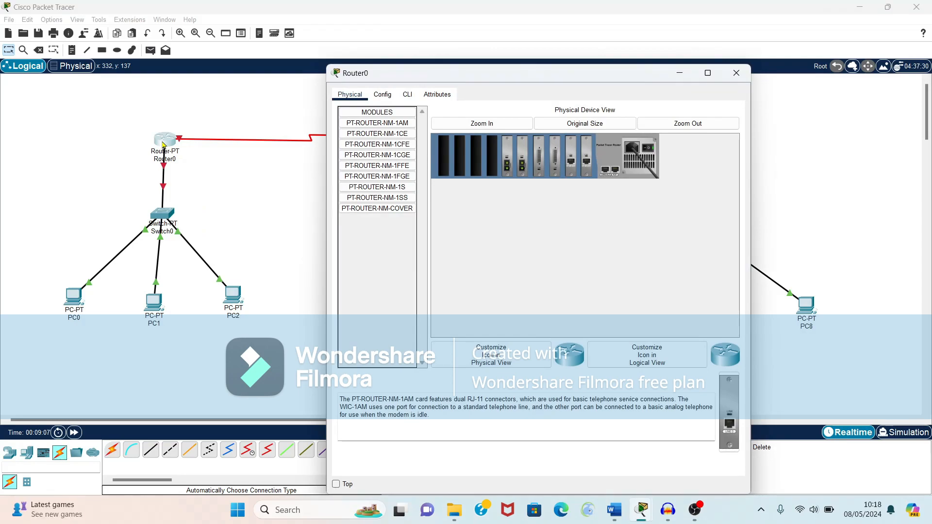
click(382, 95)
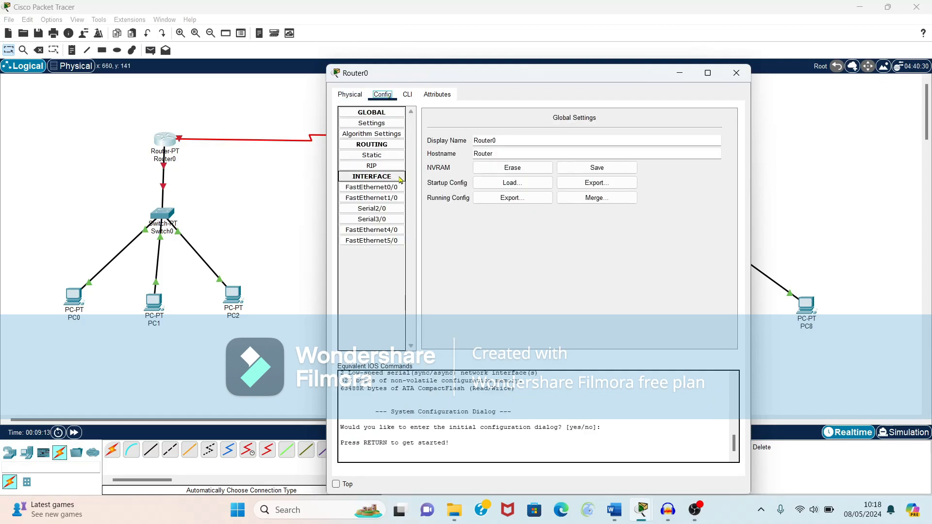
click(389, 192)
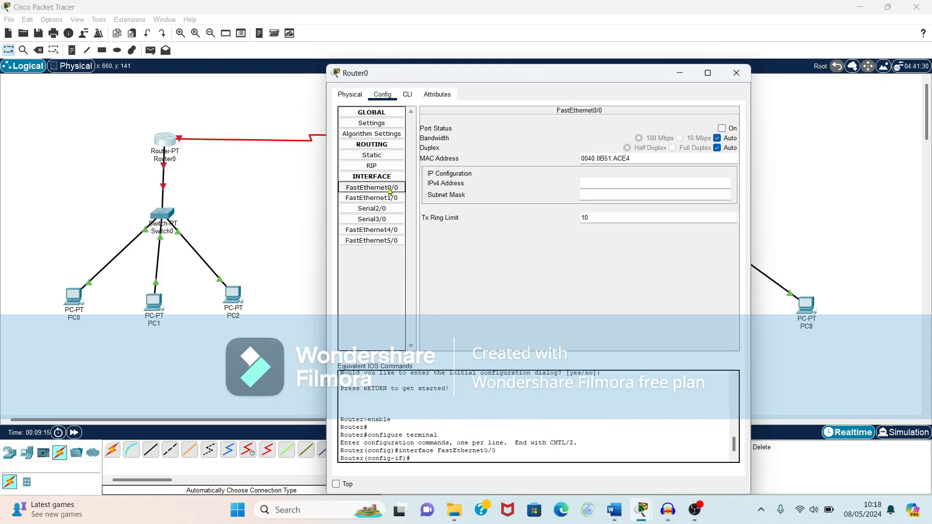
click(607, 185)
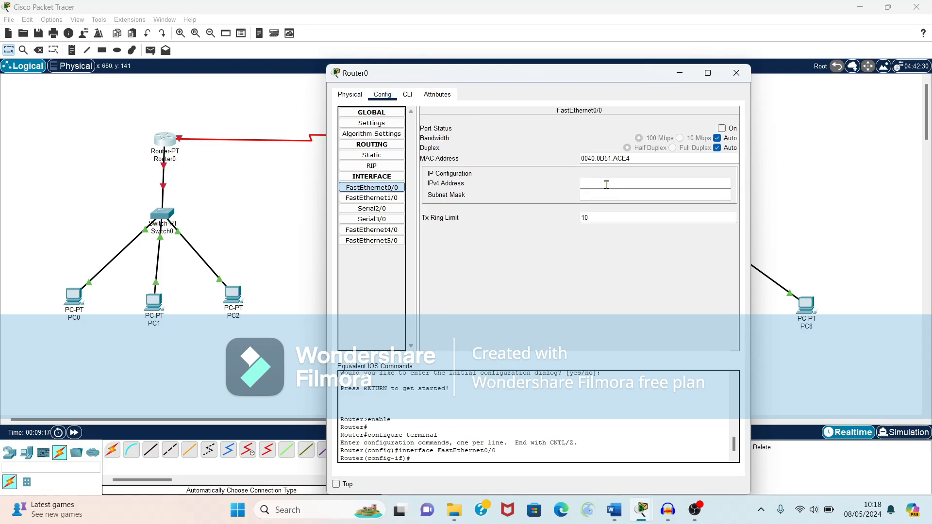
text(10.10.10.1)
click(601, 194)
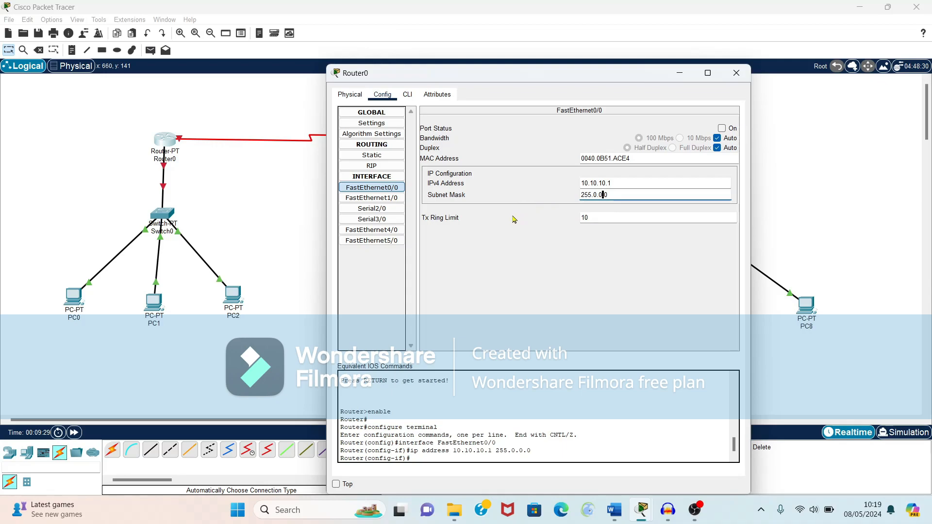
Assign IPv4 address 40.40.40.1 with subnet mask 255.0.0.0 to Router0's Serial2/0 interface and turn the port on
click(391, 209)
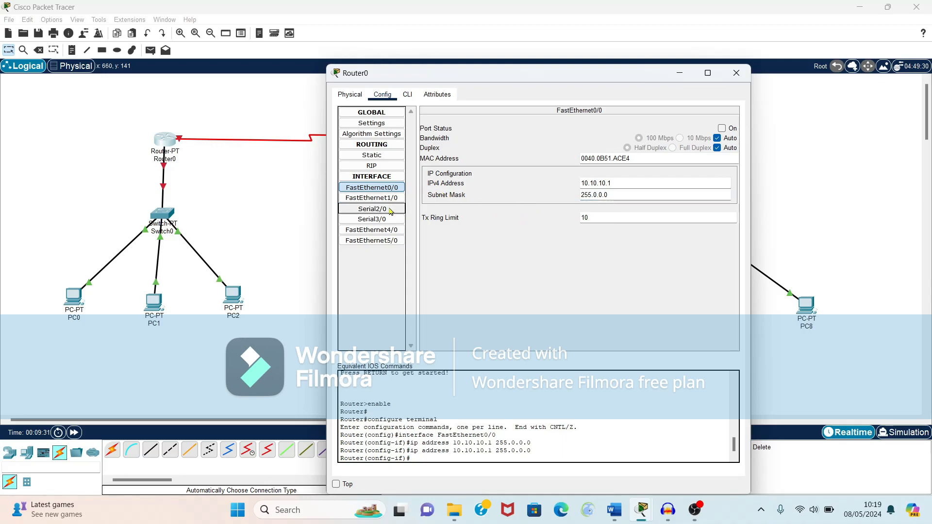
click(639, 169)
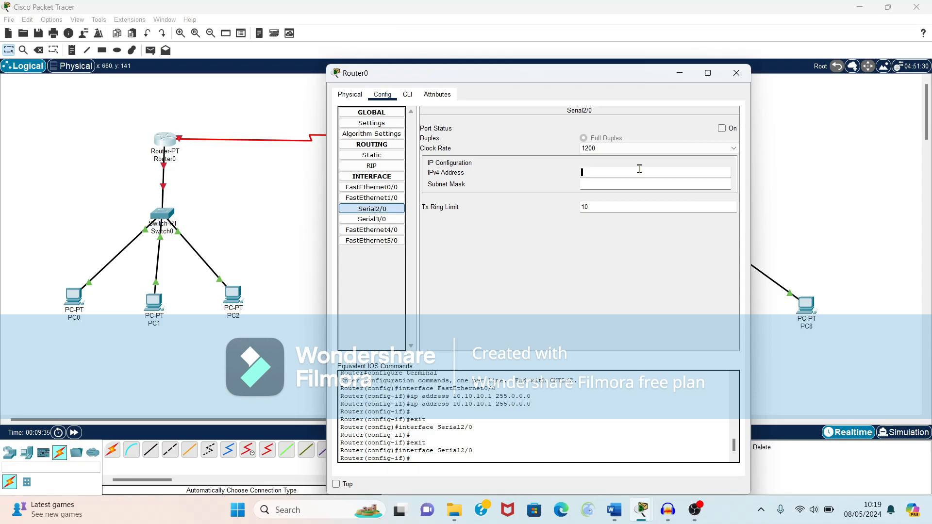
text(40.40.40.1)
click(721, 129)
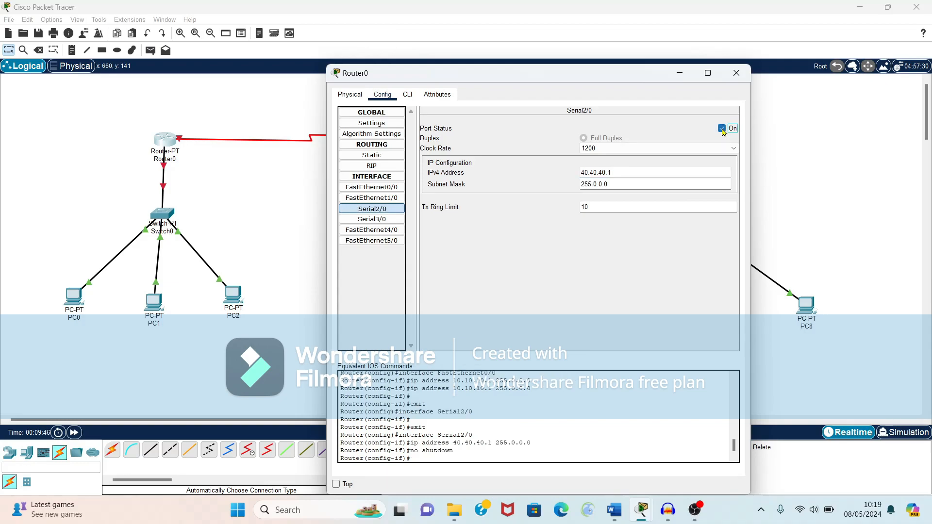
Turn on Router0's FastEthernet0/0 port and close the router's configuration window
click(371, 187)
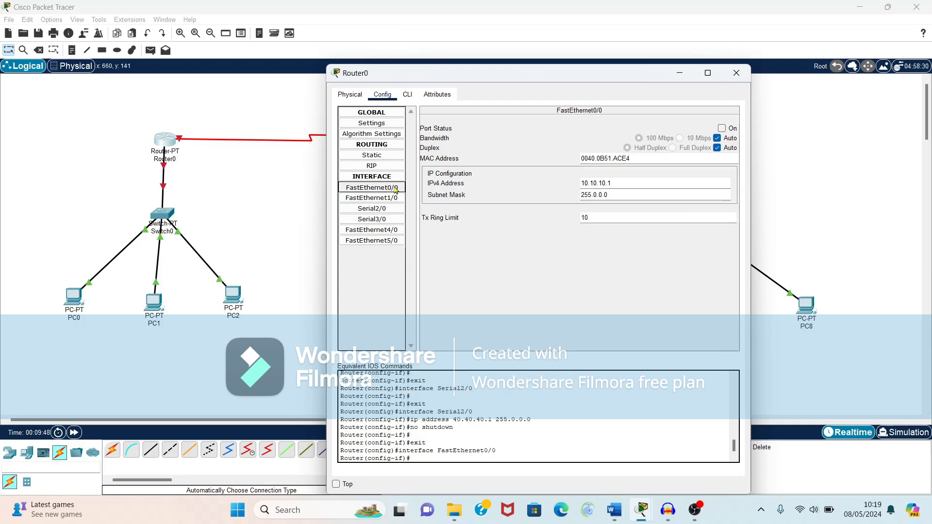
click(721, 134)
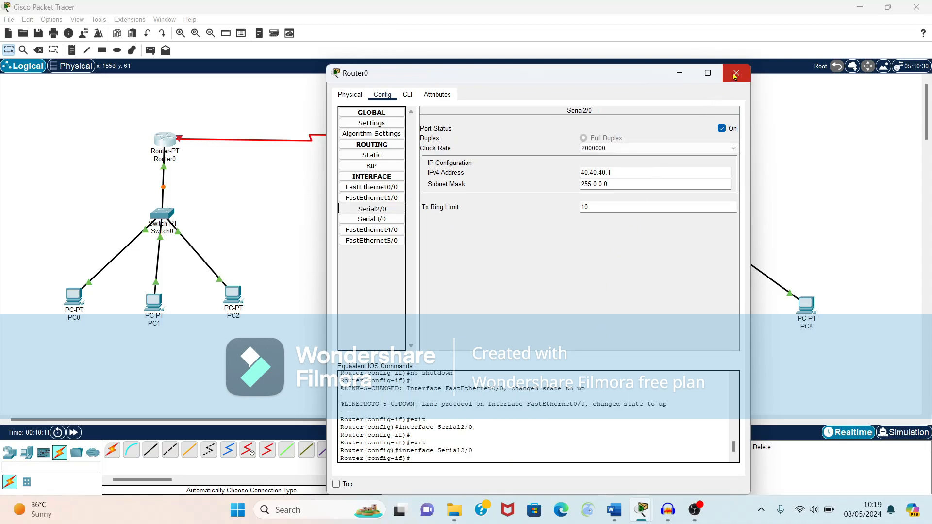
click(735, 73)
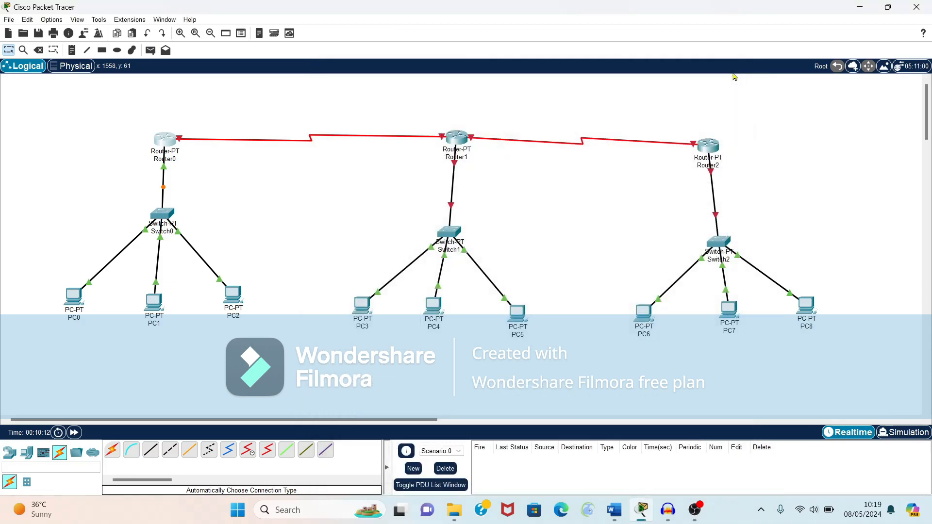
Assign IPv4 address 20.20.20.1 with subnet mask 255.0.0.0 to Router1's FastEthernet0/0 interface and turn the port on
click(461, 156)
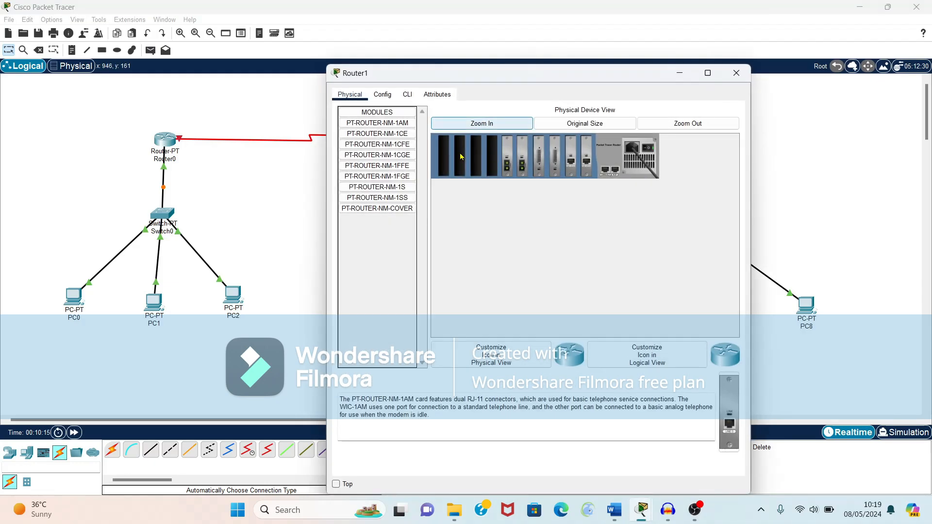
click(383, 94)
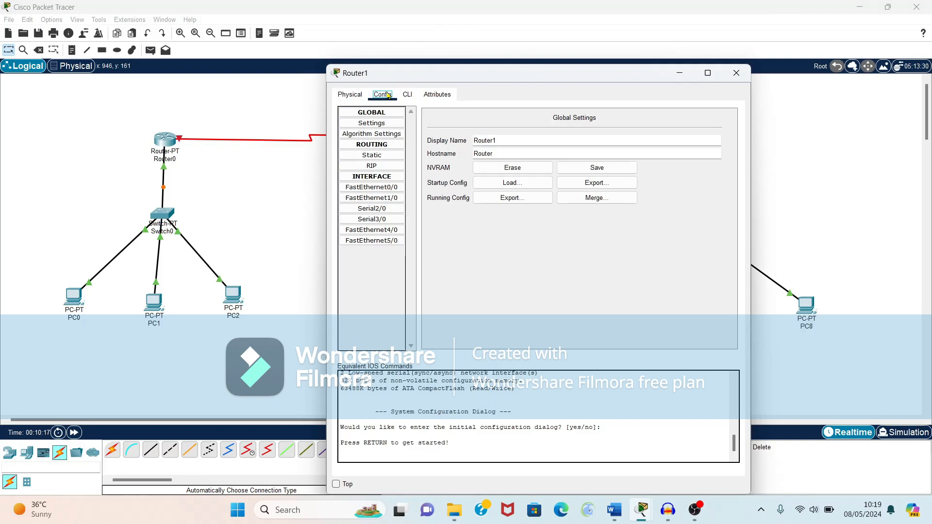
click(388, 192)
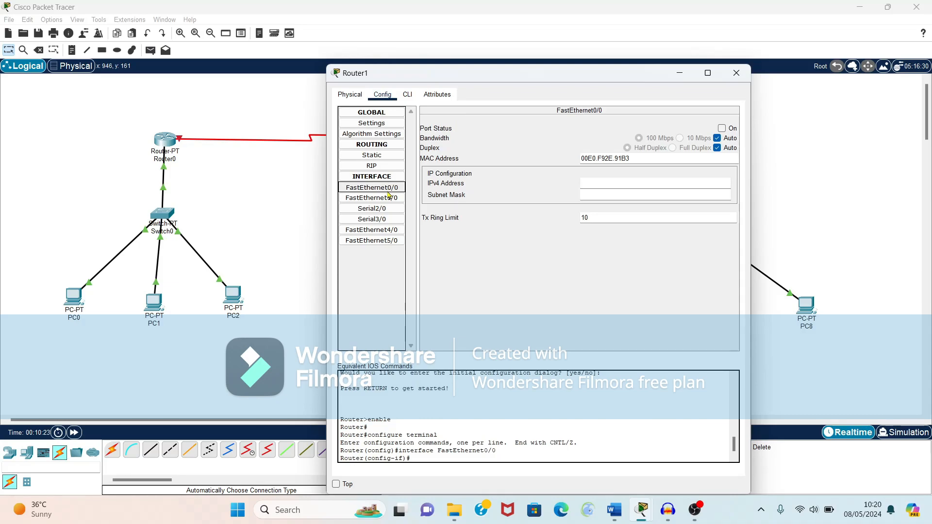
click(591, 181)
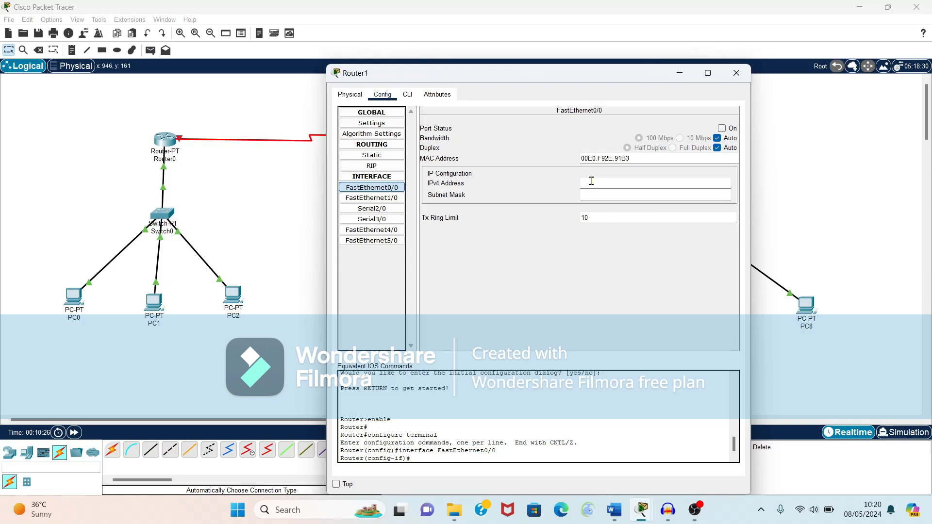
text(20.20.20.2)
key(Tab)
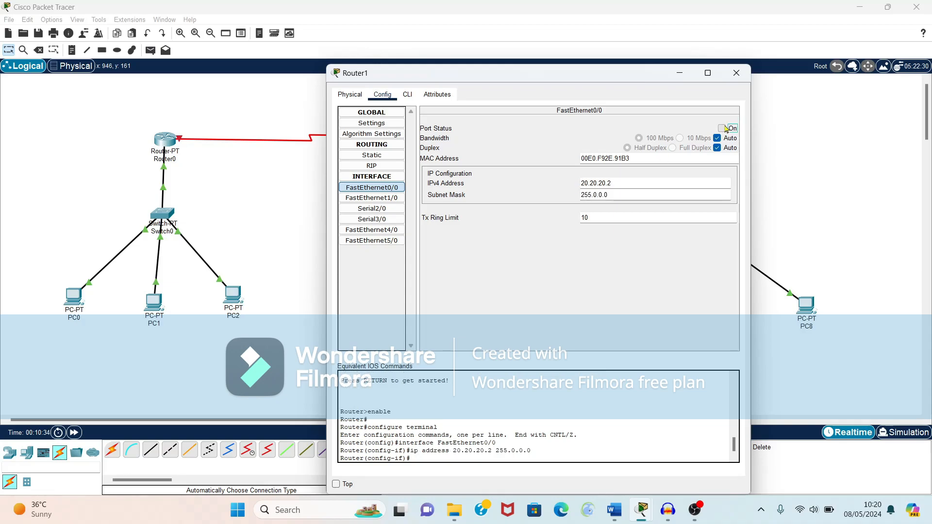
click(722, 128)
click(630, 183)
key(BackSpace)
text(1)
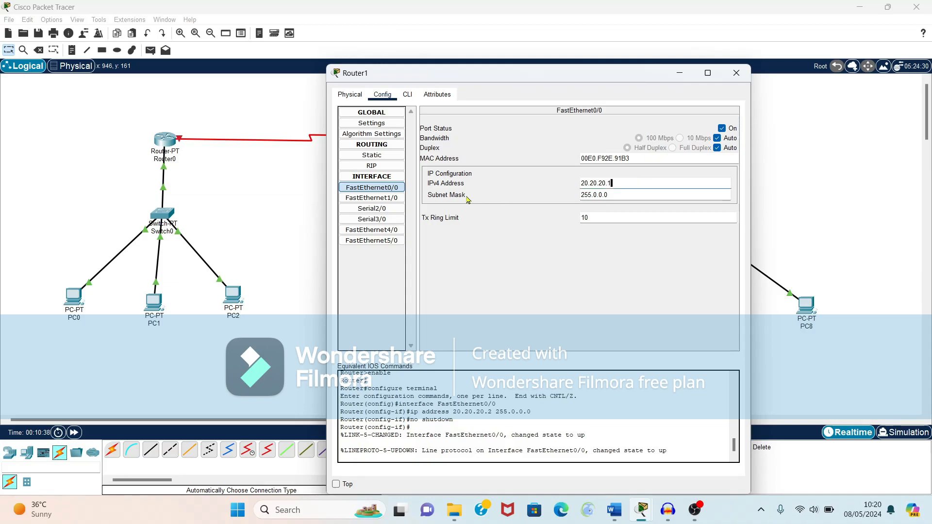
Assign IPv4 address 40.40.40.2 with subnet mask 255.0.0.0 to Router1's Serial2/0 interface and turn the port on
click(388, 209)
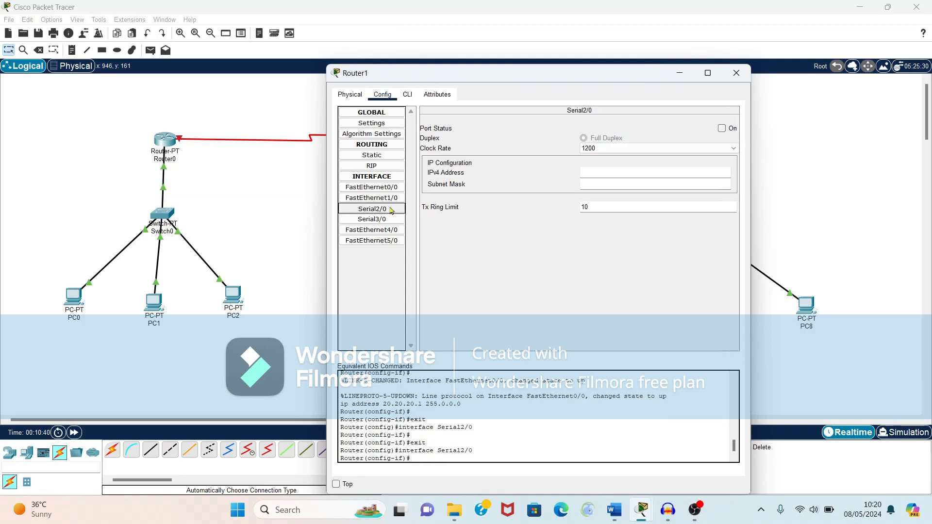
click(650, 174)
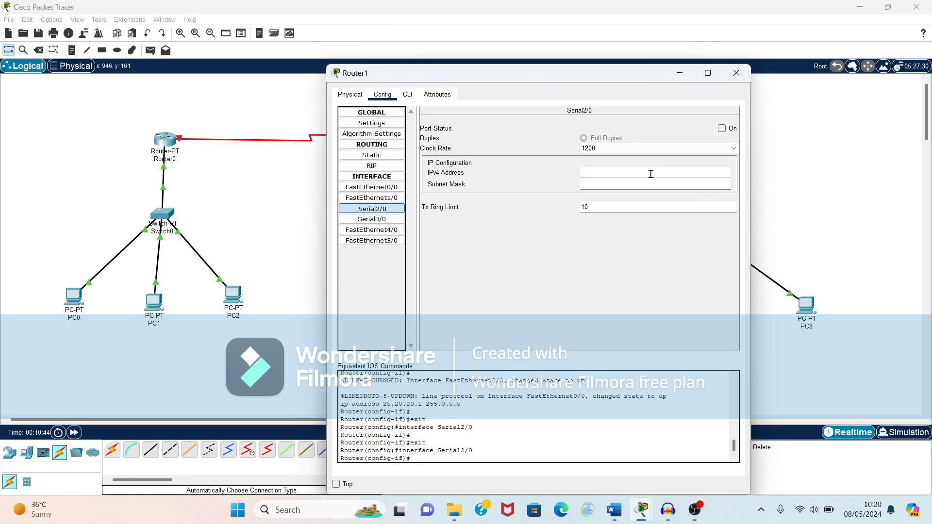
text(40.40.40.2)
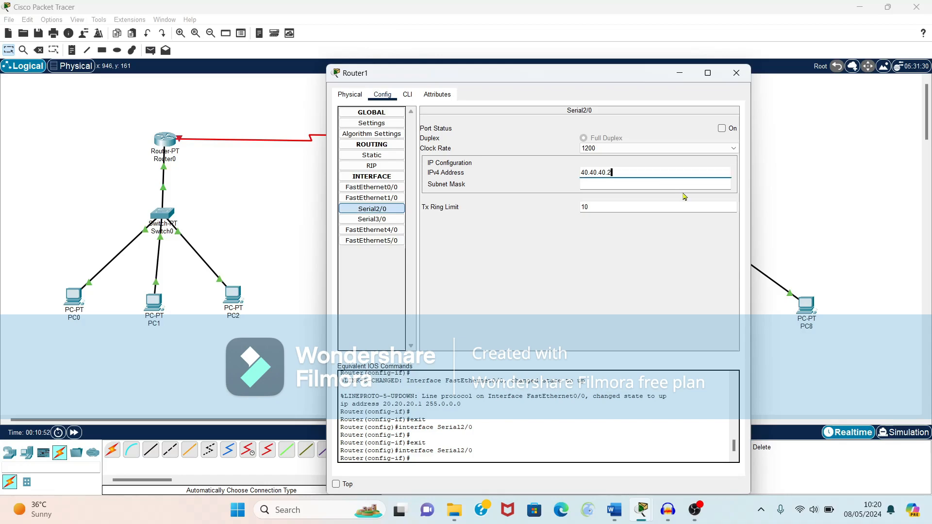
click(635, 184)
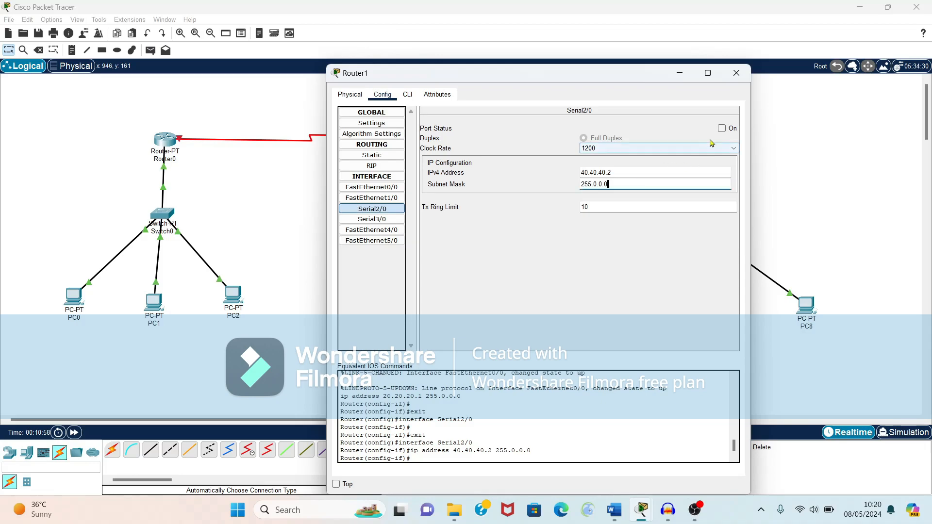
click(722, 128)
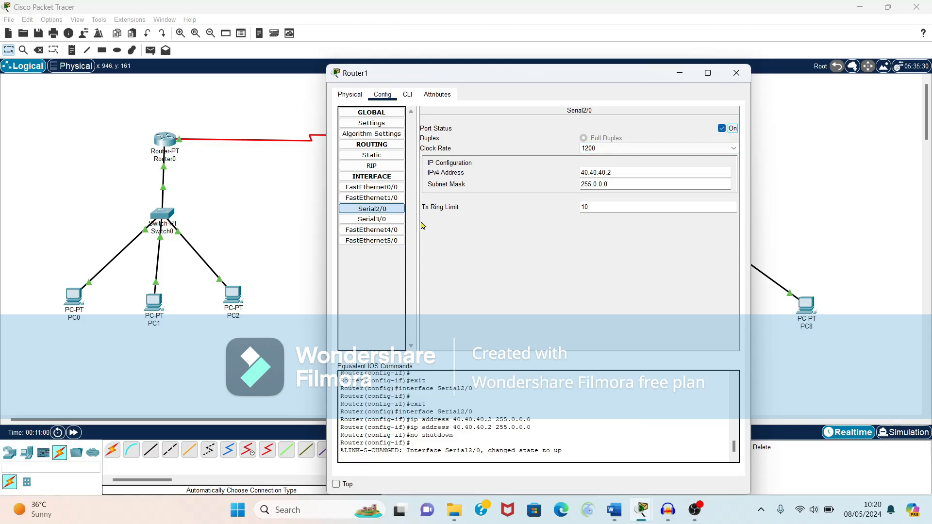
Assign IPv4 address 50.50.50.1 with subnet mask 255.0.0.0 to Router1's Serial3/0 interface, turn the port on and close the router's window
click(391, 221)
click(608, 176)
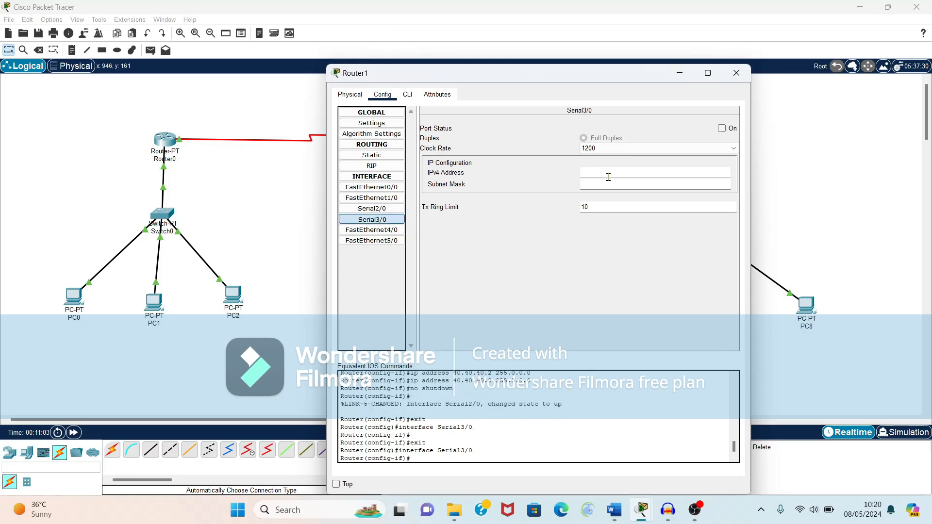
drag(625, 75, 722, 199)
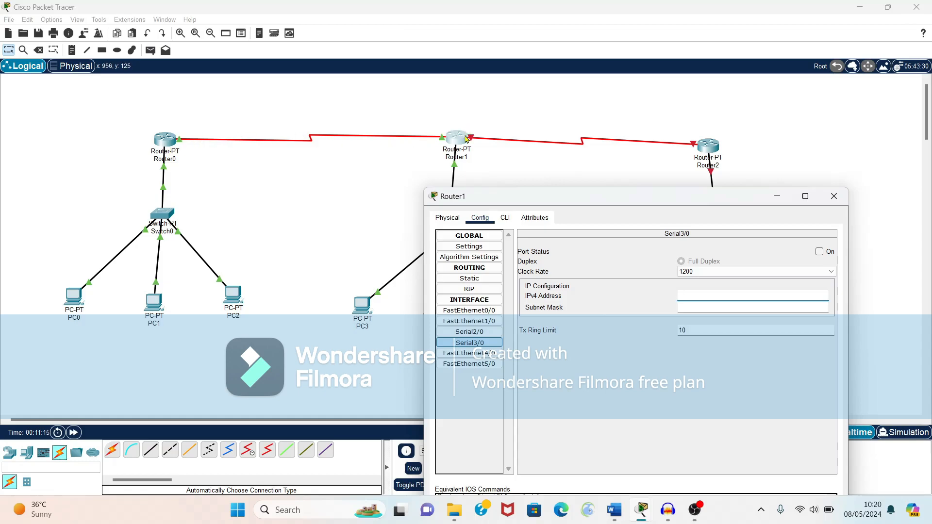
click(702, 104)
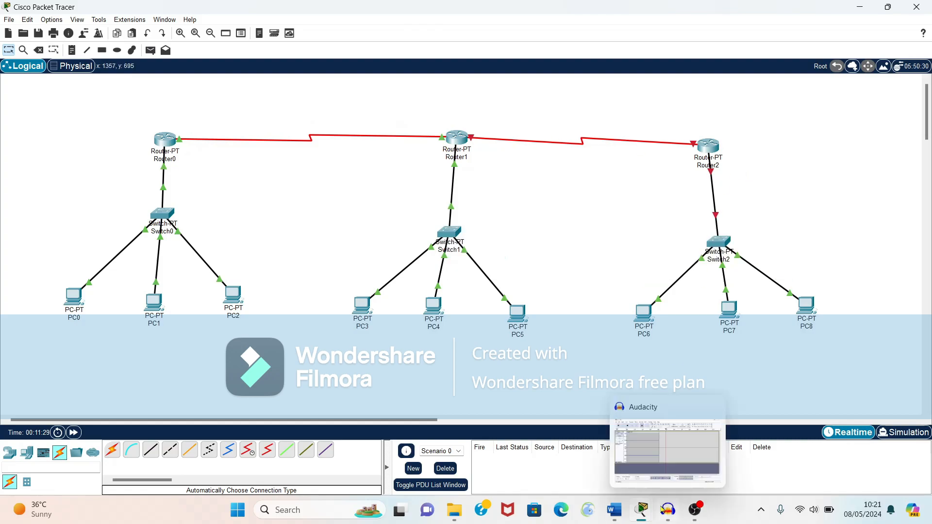
mouse_move(649, 509)
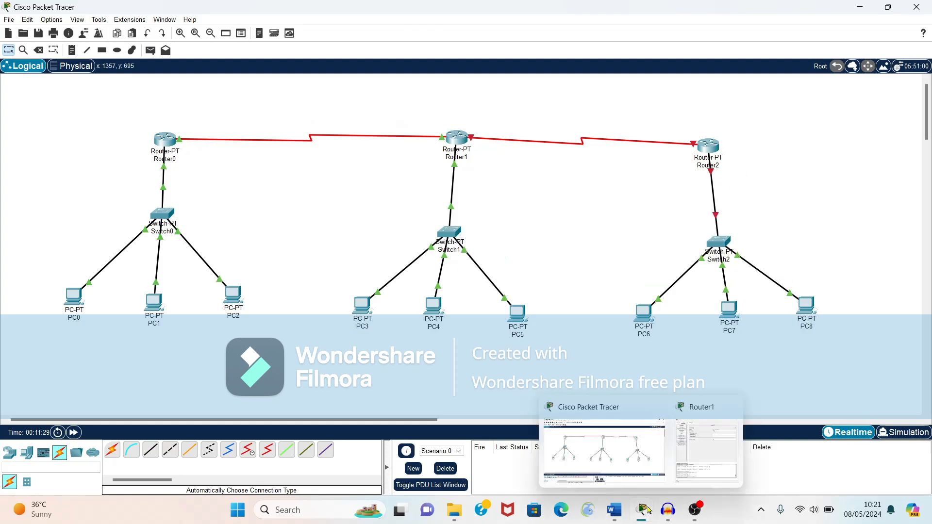
click(701, 466)
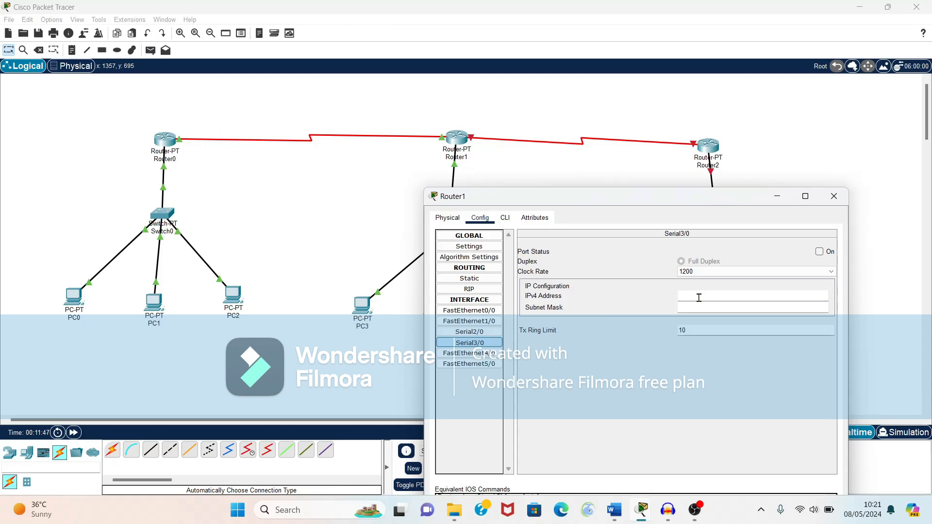
text(50.50.50.1)
click(819, 252)
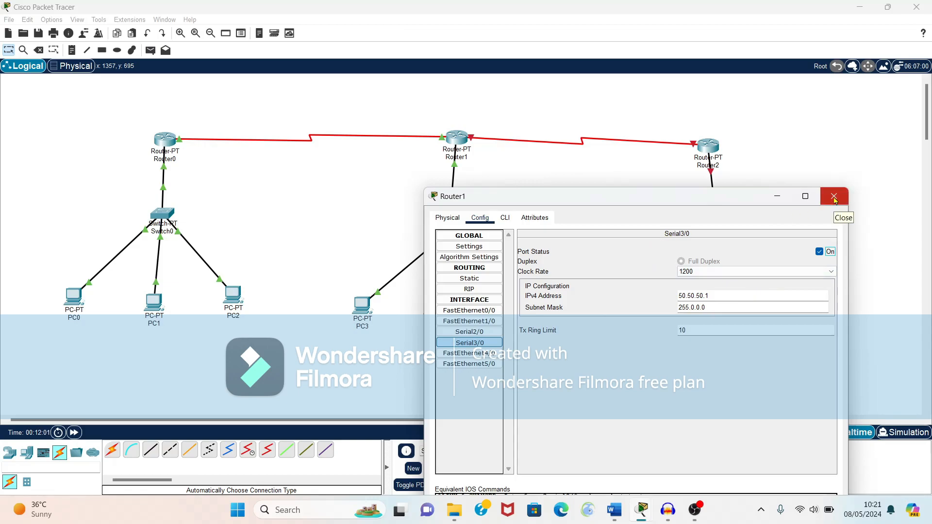
click(834, 199)
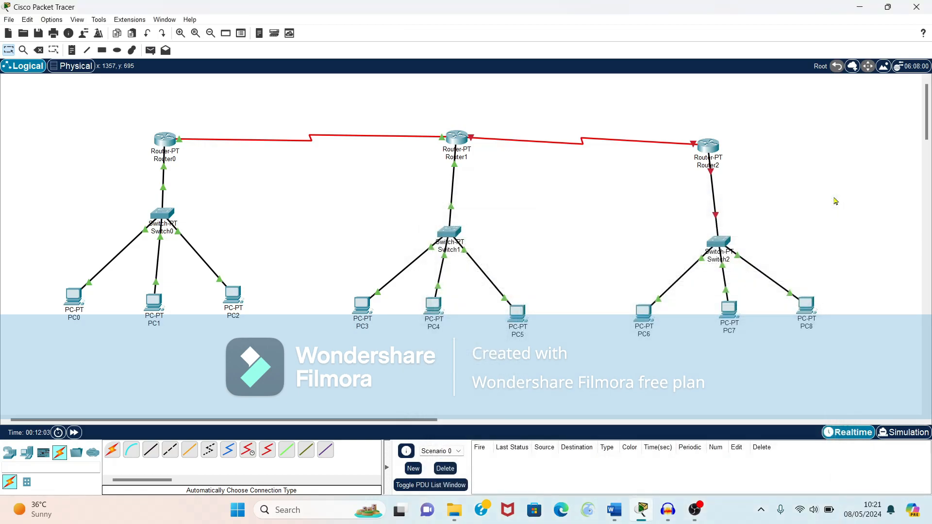
Assign IPv4 address 30.30.30.1 with subnet mask 255.0.0.0 to Router2's FastEthernet0/0 interface
click(709, 147)
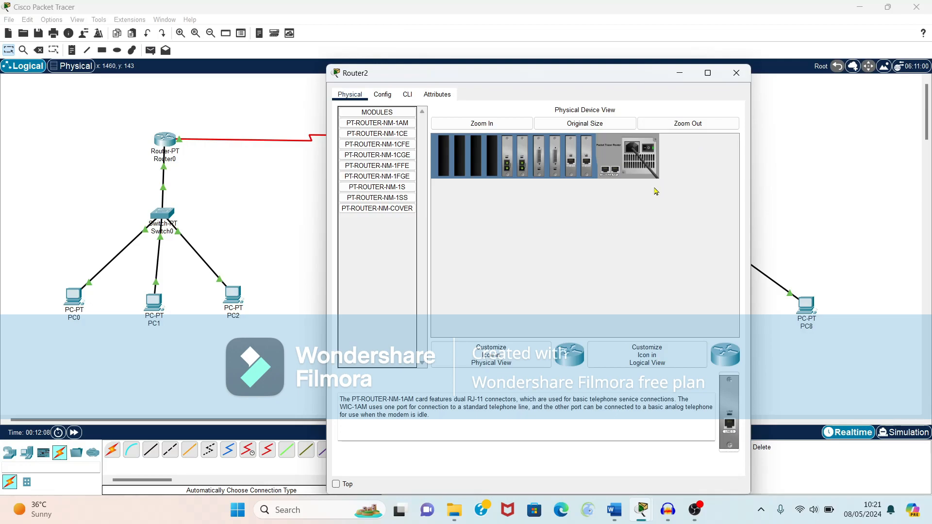
click(384, 95)
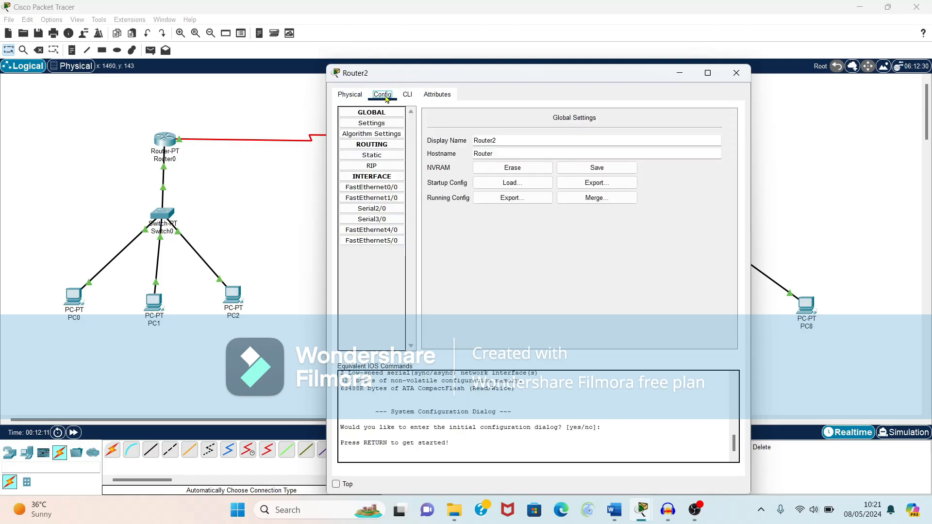
click(385, 187)
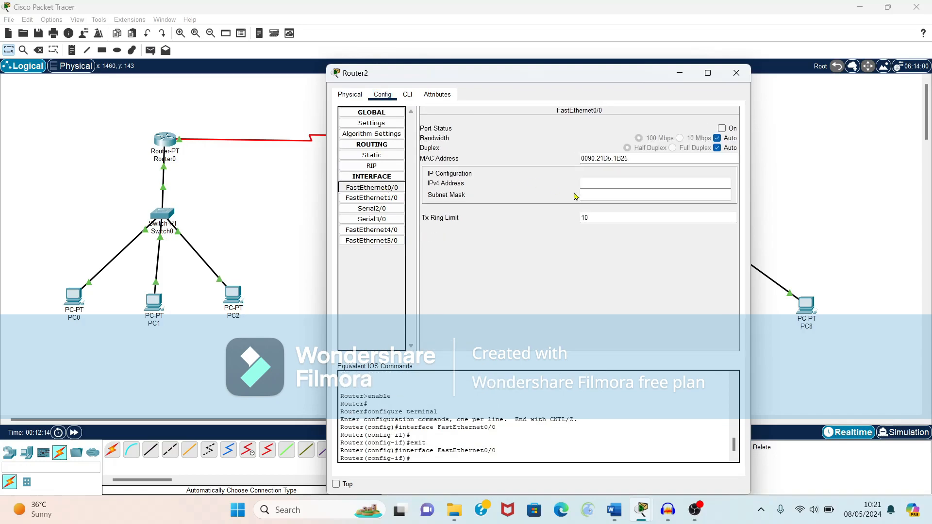
click(598, 182)
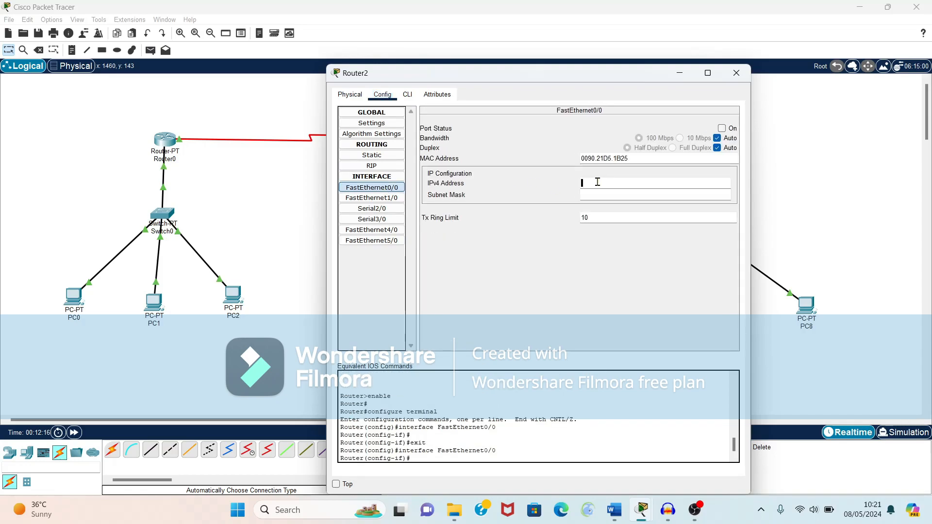
text(30.30.30.1)
click(596, 194)
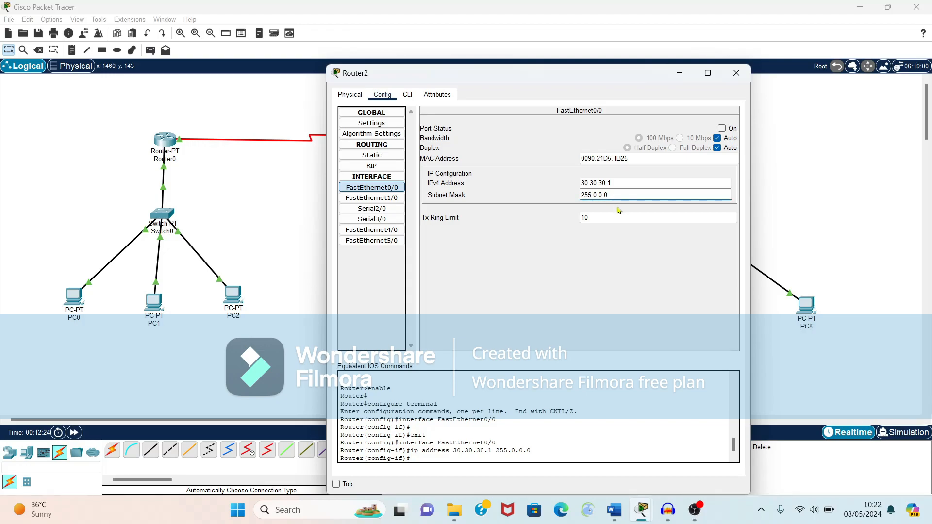
Assign IPv4 address 50.50.50.2 with subnet mask 255.0.0.0 to Router2's Serial2/0 interface and close the router's window
click(382, 210)
click(382, 210)
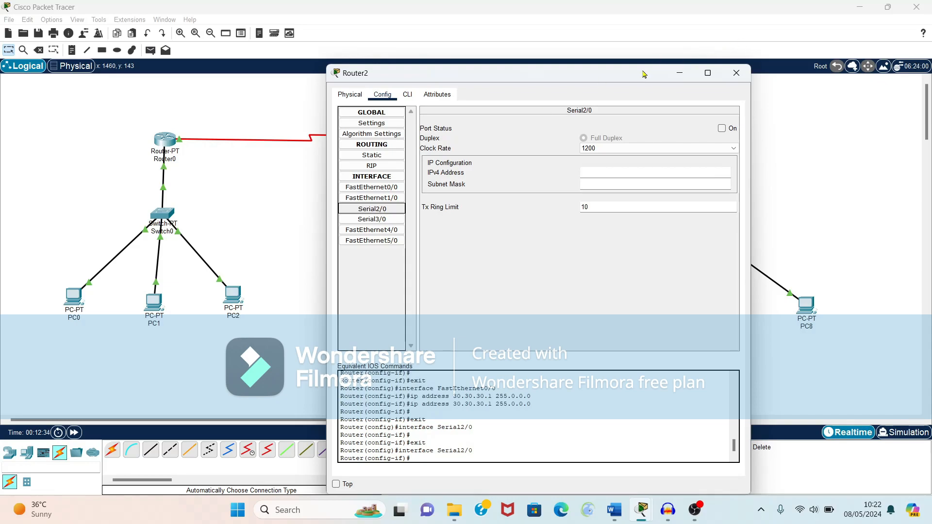
drag(644, 74, 488, 92)
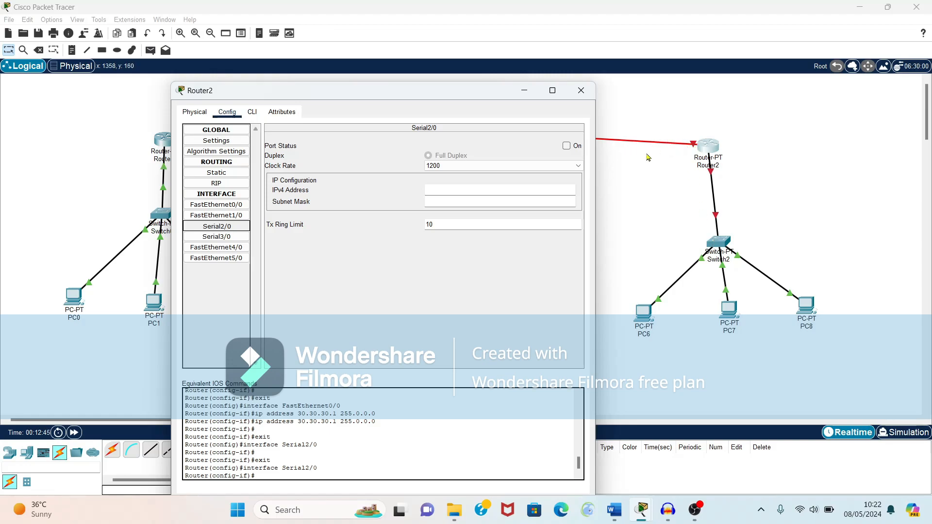
click(526, 191)
text(50.50.50.2)
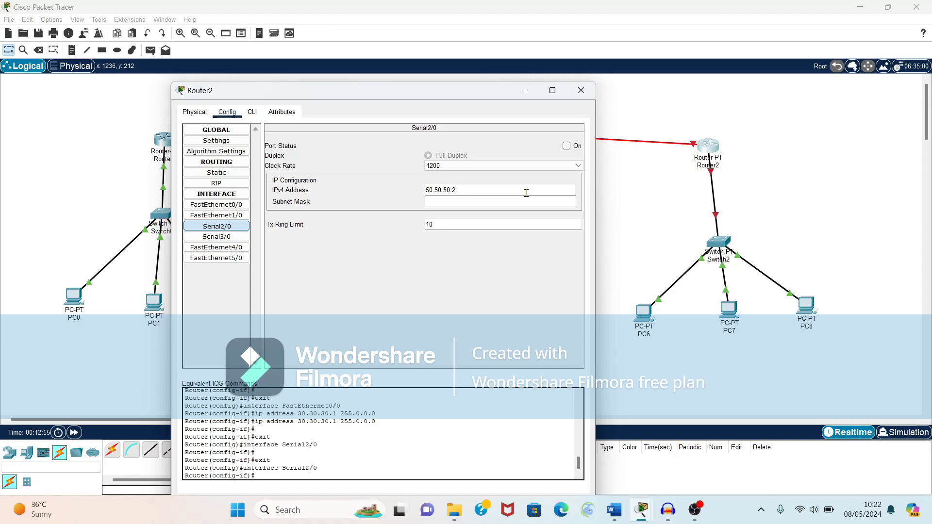
click(495, 200)
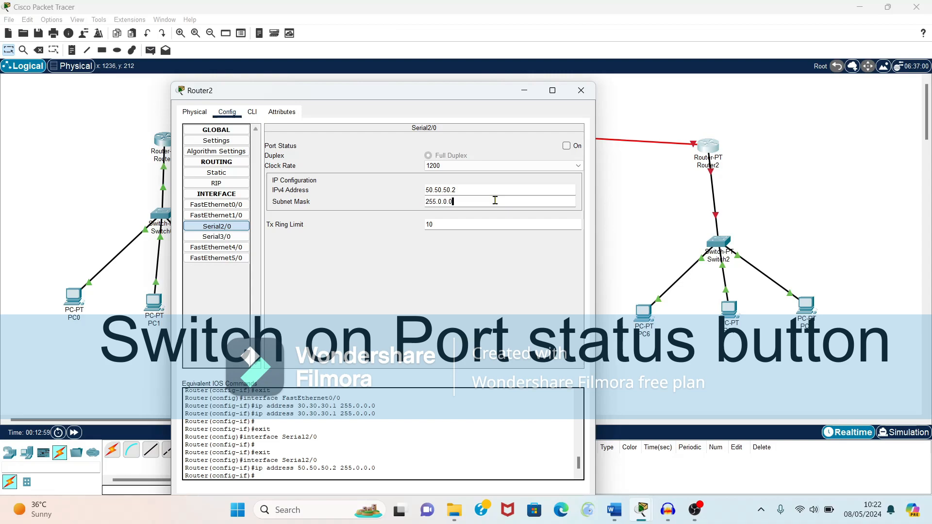
click(580, 93)
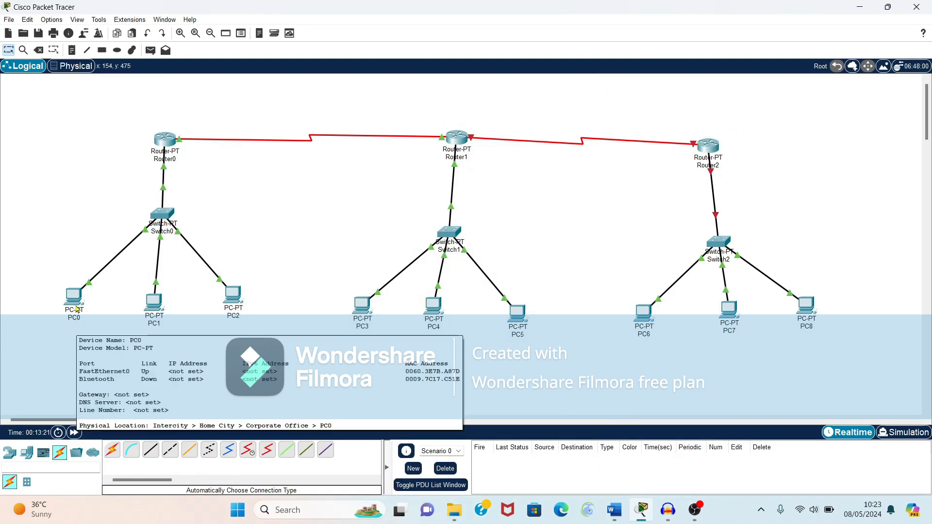
Open the IP configuration of PC0 and look up the planned PC addresses in the Word document bgp.docx
click(74, 297)
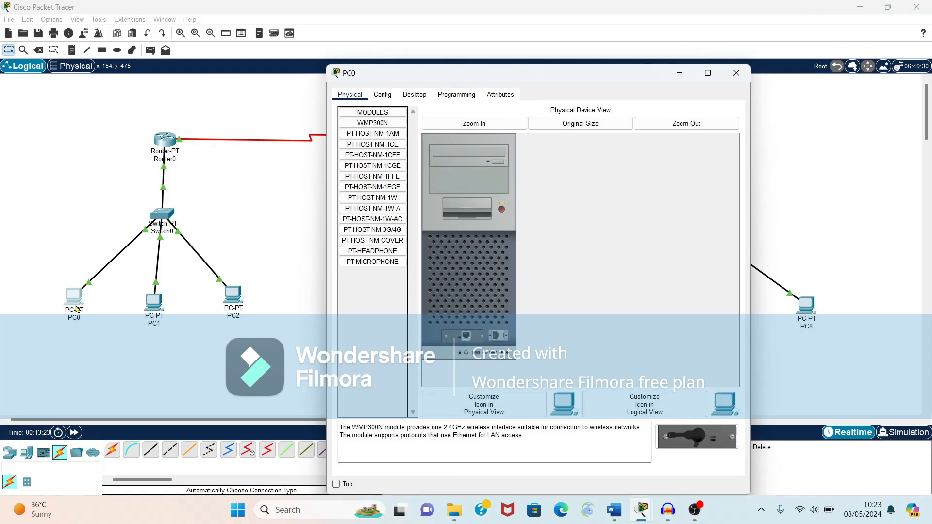
click(382, 95)
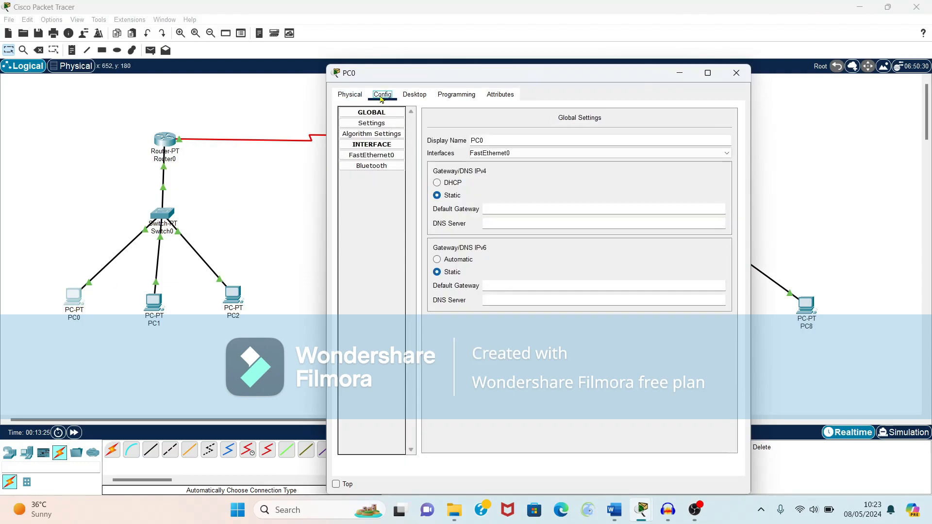
click(414, 94)
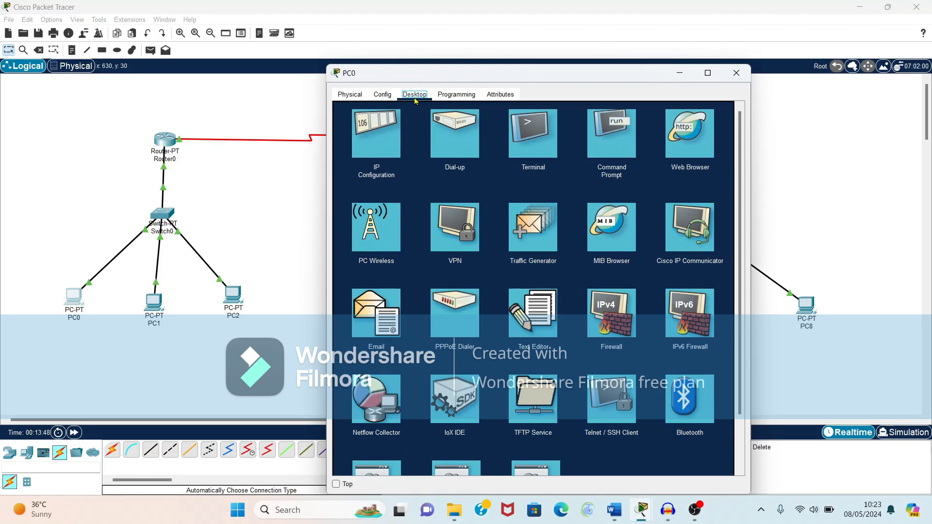
click(379, 138)
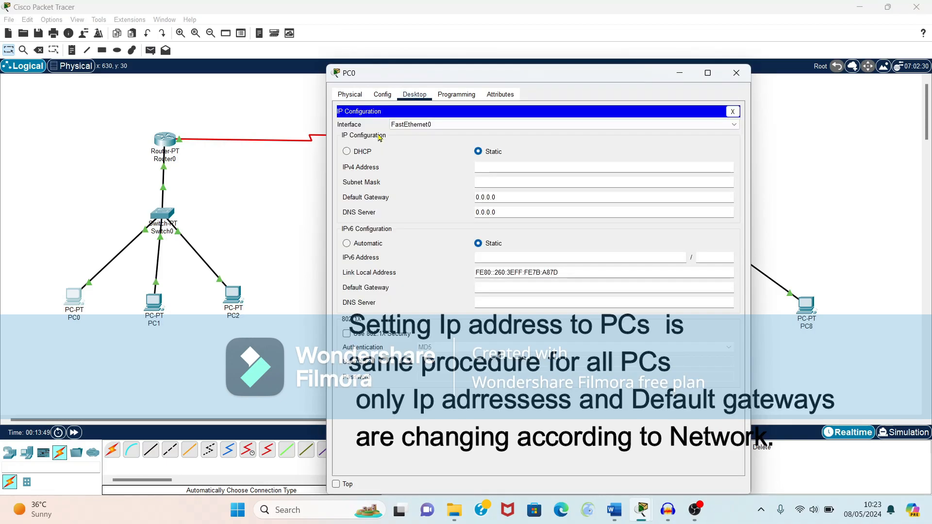
click(505, 168)
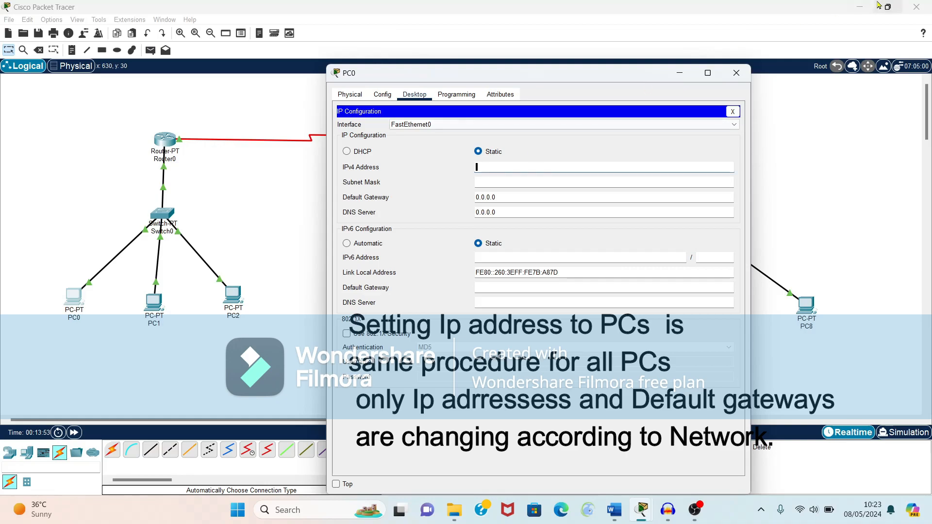
click(613, 510)
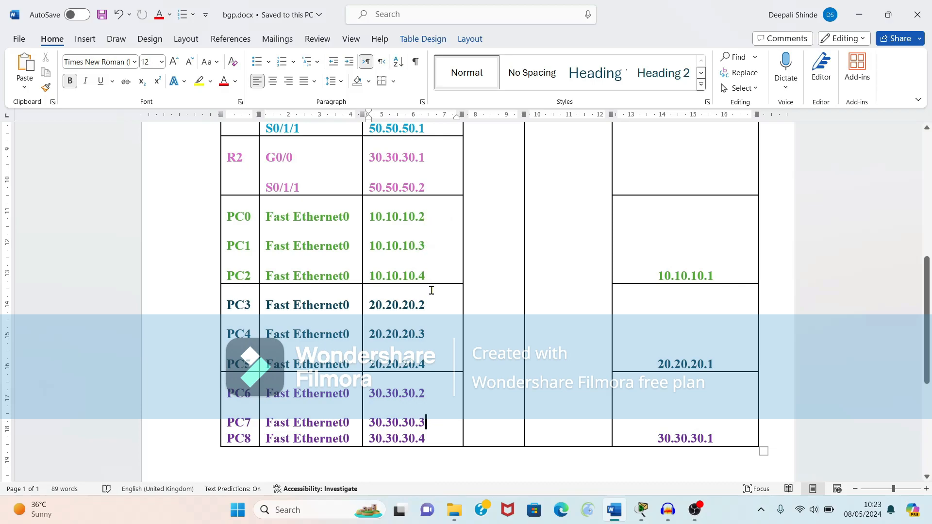
click(859, 16)
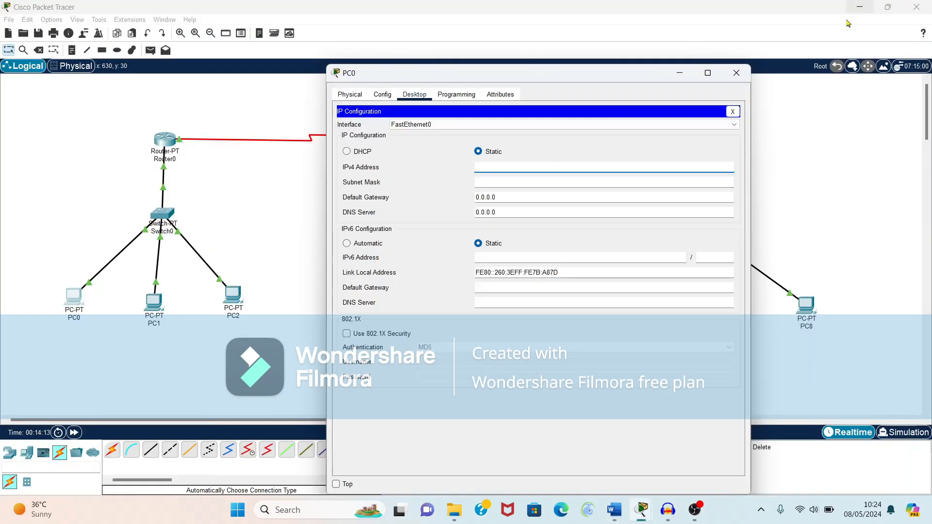
Assign PC0 the static IPv4 address 10.10.10.2 with subnet mask 255.0.0.0
click(552, 170)
text(10)
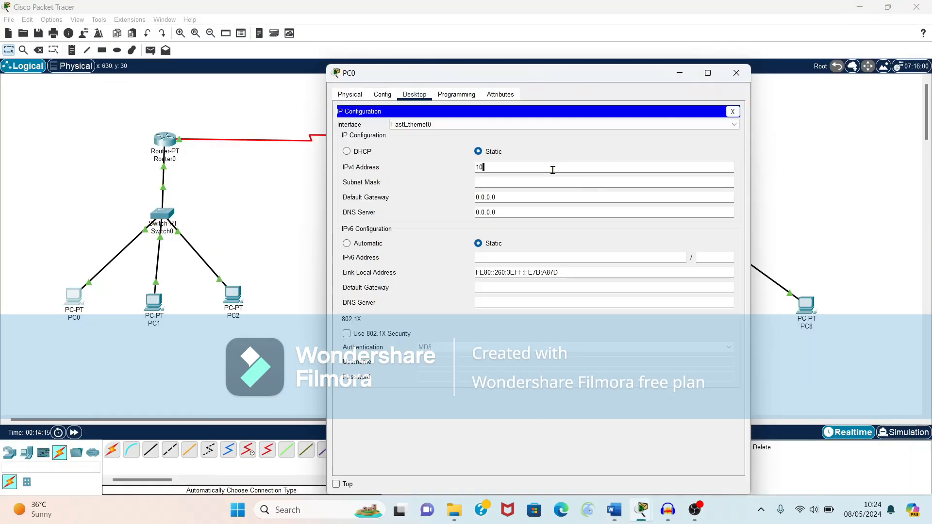
text(.10.10.2)
click(536, 177)
Set PC0's default gateway to 10.10.10.1
click(524, 197)
key(BackSpace)
key(BackSpace)
key(BackSpace)
key(BackSpace)
key(BackSpace)
text(10.10.10)
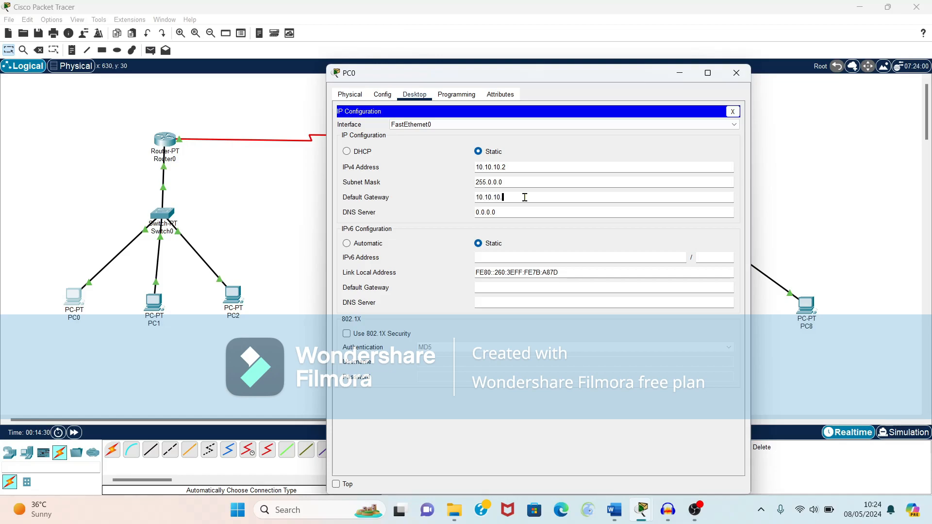
text(.1)
Check PC0's default gateway against the address table in the Word document, then close PC0's window
click(605, 517)
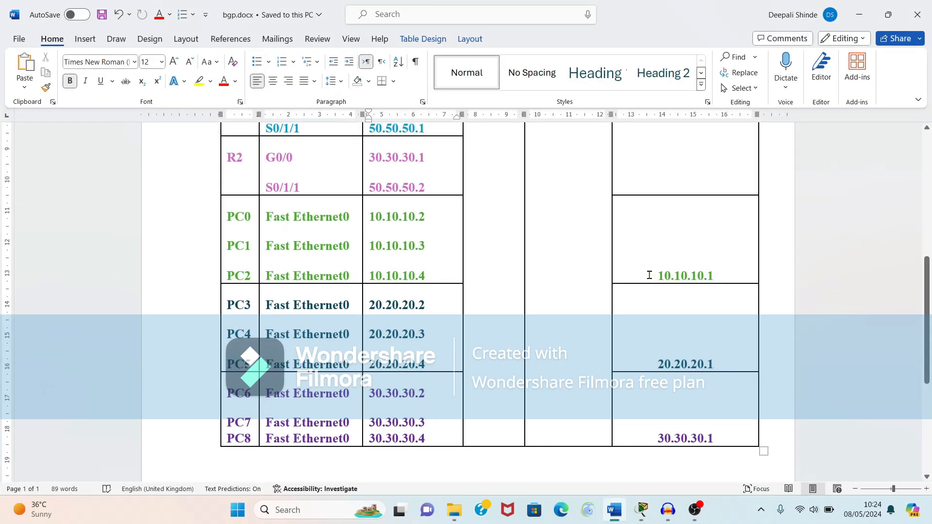
drag(649, 275, 735, 267)
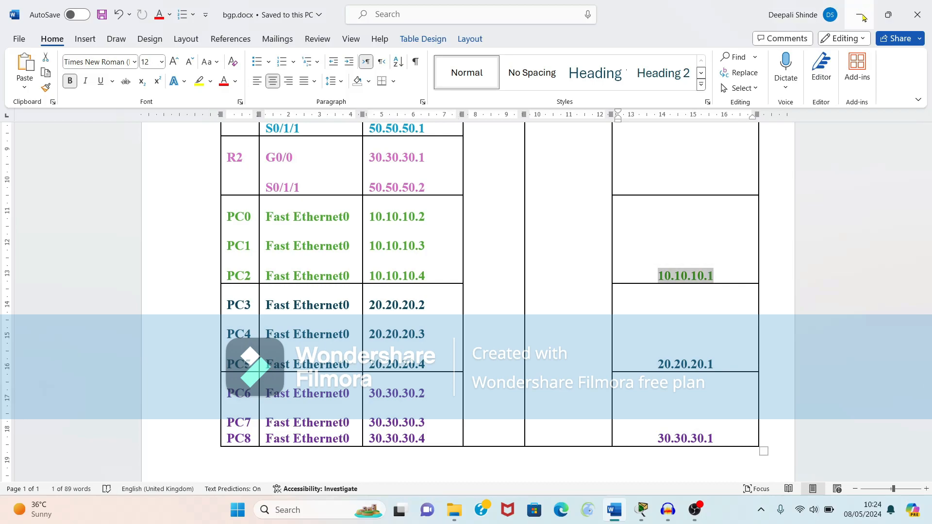
click(860, 16)
click(571, 196)
drag(572, 196, 443, 197)
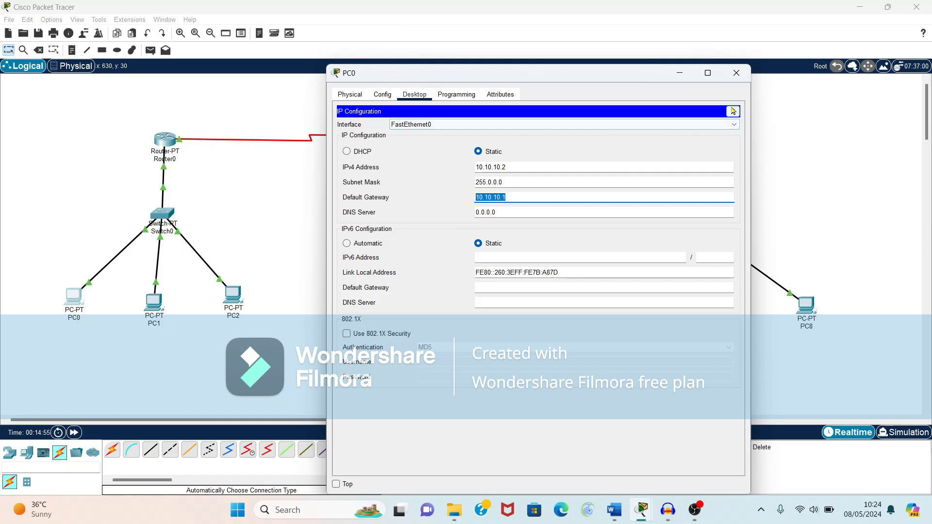
click(734, 75)
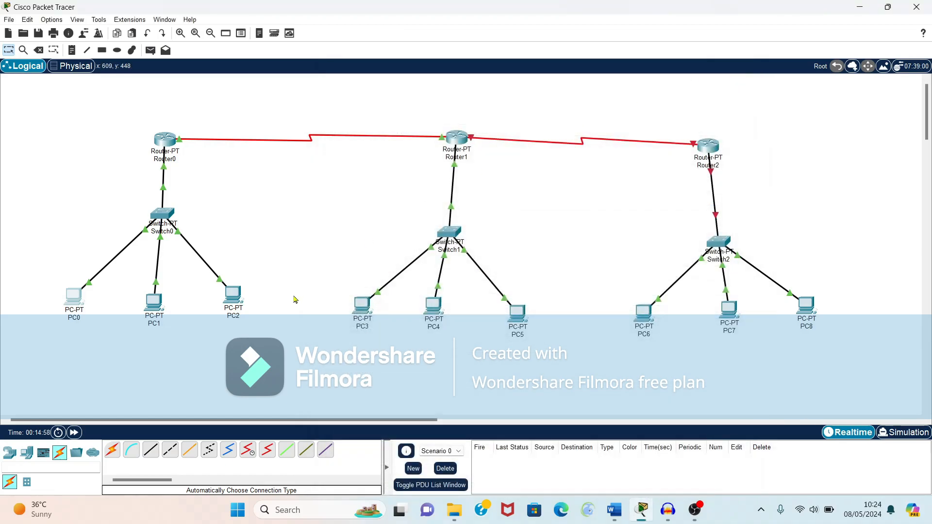
Assign PC1 the static IPv4 address 10.10.10.3 with subnet mask 255.0.0.0
click(153, 302)
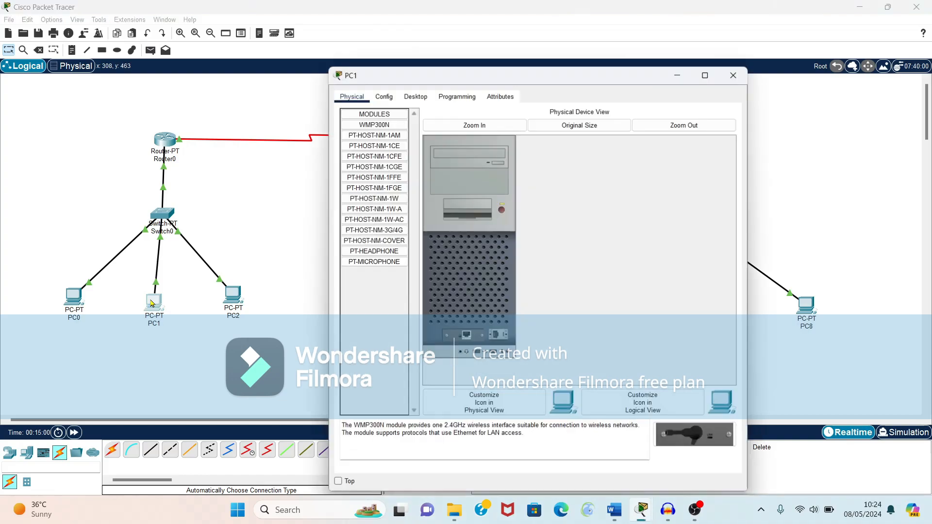
click(412, 96)
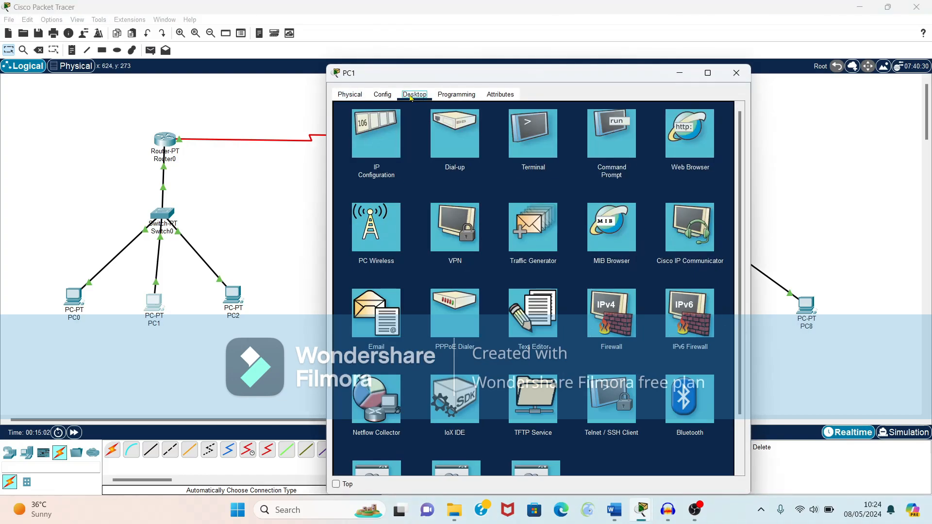
click(374, 152)
click(523, 167)
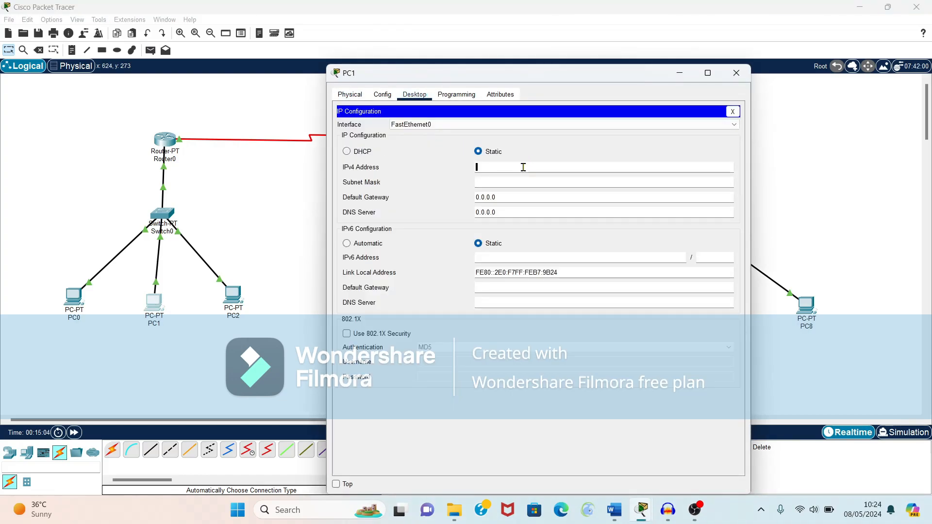
text(10.10.10.1)
key(BackSpace)
click(512, 181)
Set PC1's default gateway to 10.10.10.1 and close PC1's window
click(489, 198)
key(BackSpace)
key(BackSpace)
key(BackSpace)
key(BackSpace)
key(BackSpace)
key(BackSpace)
text(10.10.10.1)
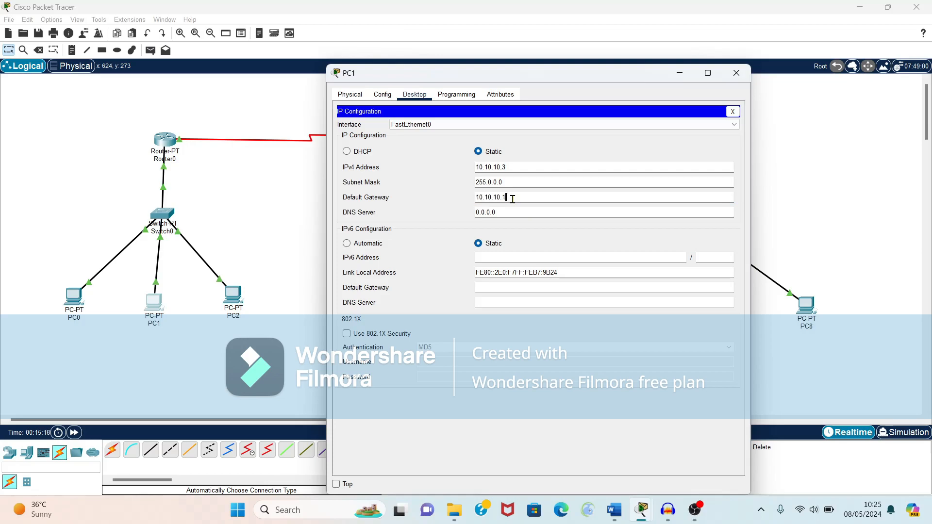
click(734, 73)
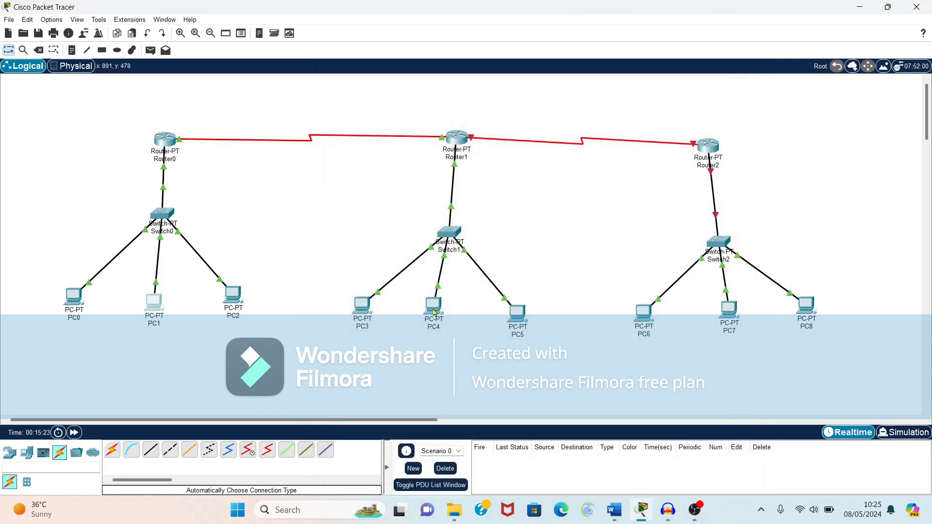
Assign PC2 the static IPv4 address 10.10.10.4 with subnet mask 255.0.0.0
click(232, 293)
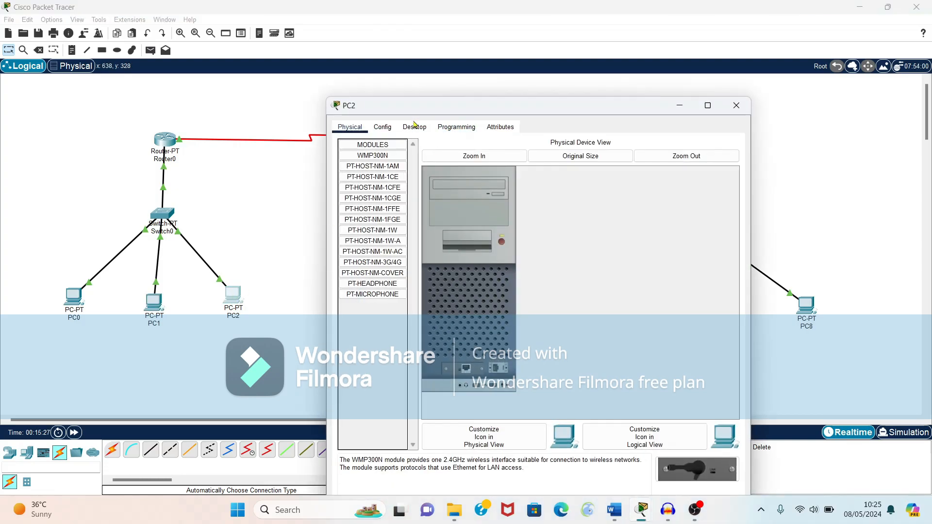
click(414, 126)
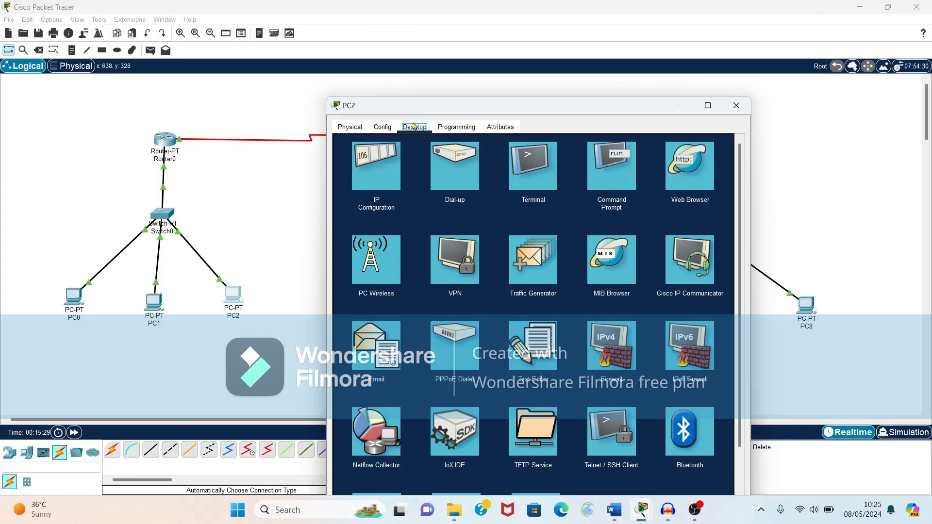
click(386, 167)
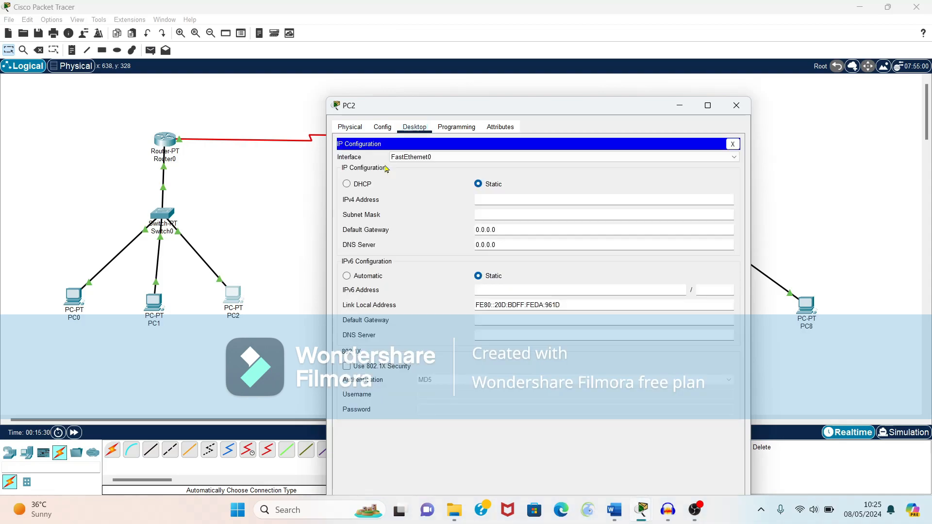
click(497, 198)
text(10.10.10.1)
click(522, 212)
Set PC2's default gateway to 10.10.10.1 and close PC2's window
click(521, 230)
key(BackSpace)
key(BackSpace)
key(BackSpace)
key(BackSpace)
key(BackSpace)
text(10.10.10.1)
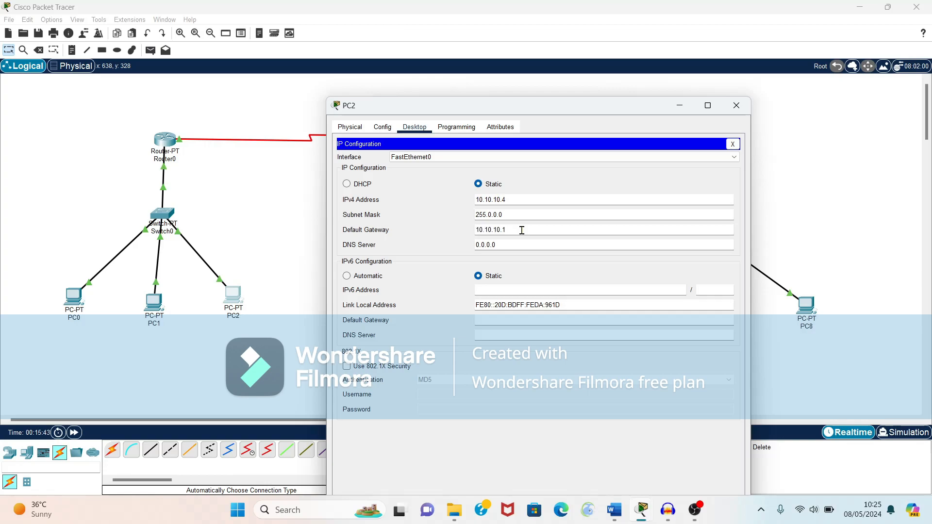
click(736, 105)
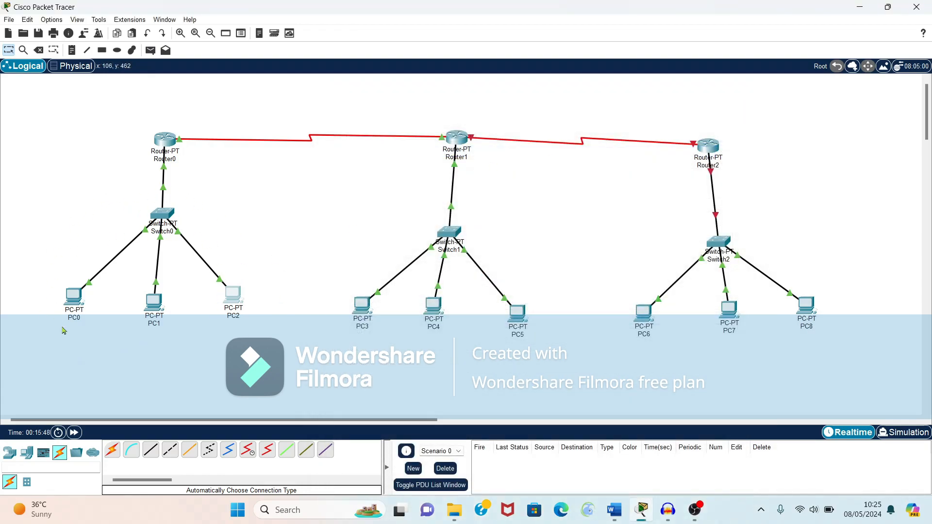
Assign PC3 the static IPv4 address 20.20.20.2 with subnet mask 255.0.0.0
click(365, 308)
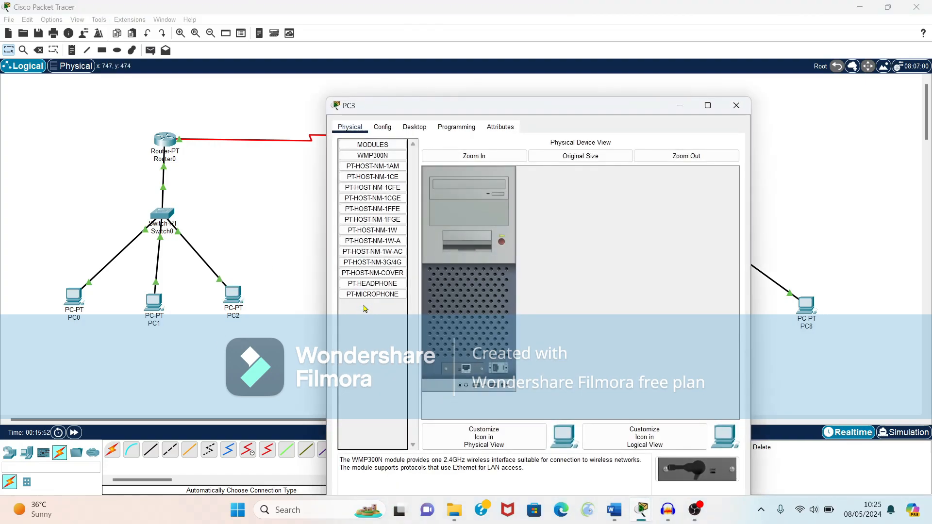
click(383, 127)
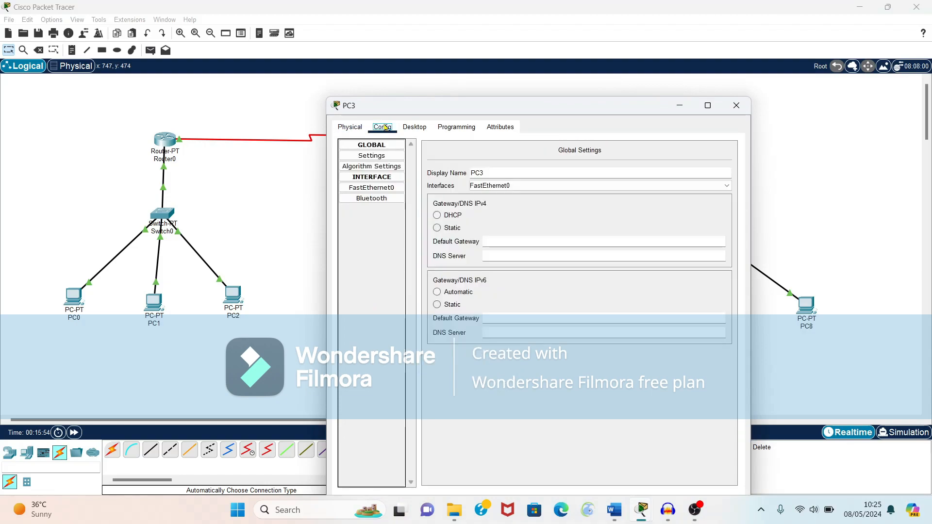
click(415, 127)
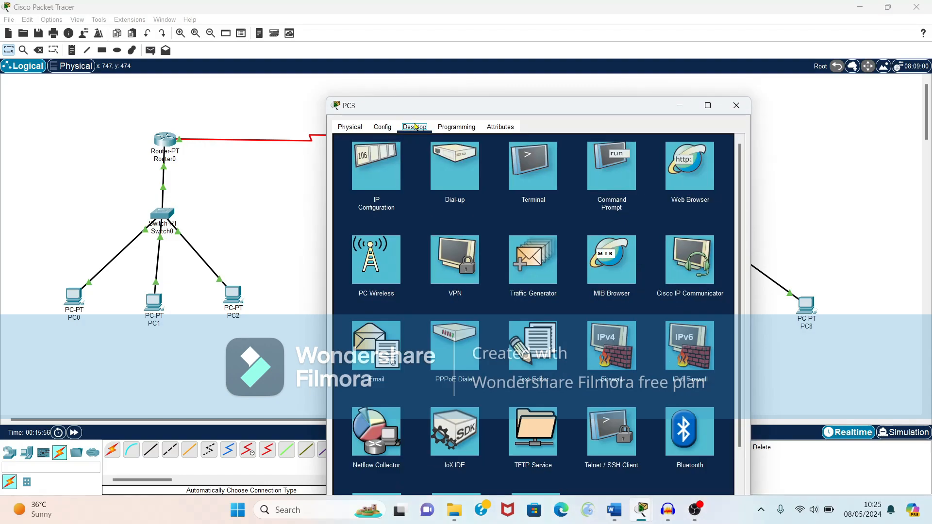
click(371, 156)
click(476, 199)
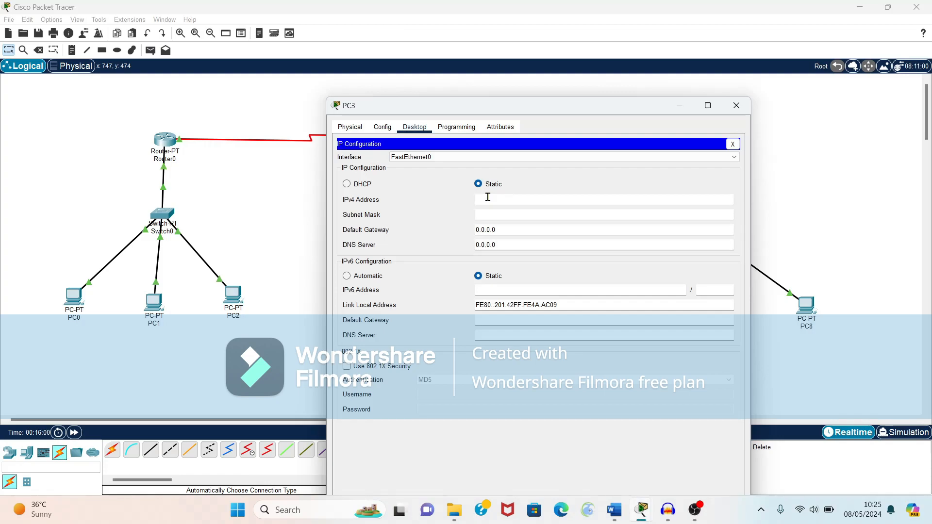
text(20.20.20.2)
click(498, 214)
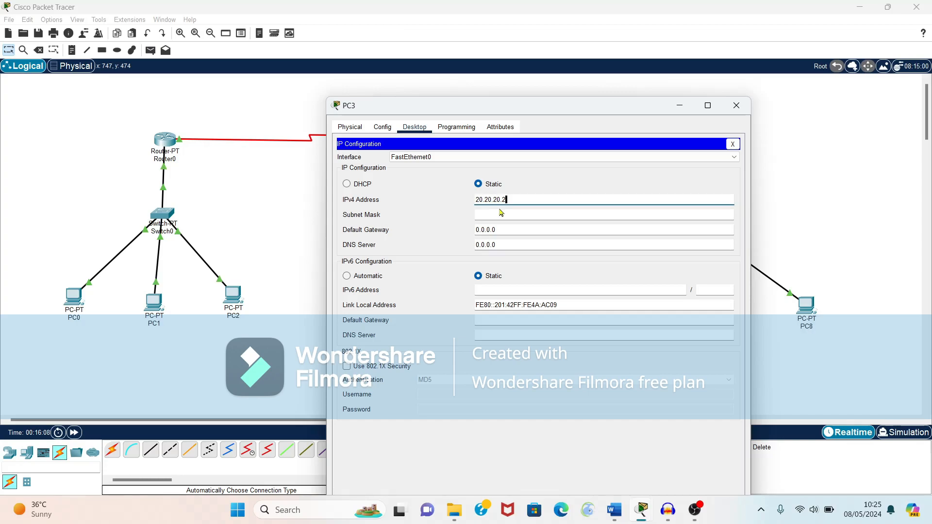
Set PC3's default gateway to 20.20.20.1
click(499, 228)
key(BackSpace)
key(BackSpace)
key(BackSpace)
key(BackSpace)
key(BackSpace)
key(BackSpace)
key(BackSpace)
text(20.20.20.1)
Copy the default gateway address of PC3 and close PC3's window
drag(529, 226, 443, 233)
key(ctrl+c)
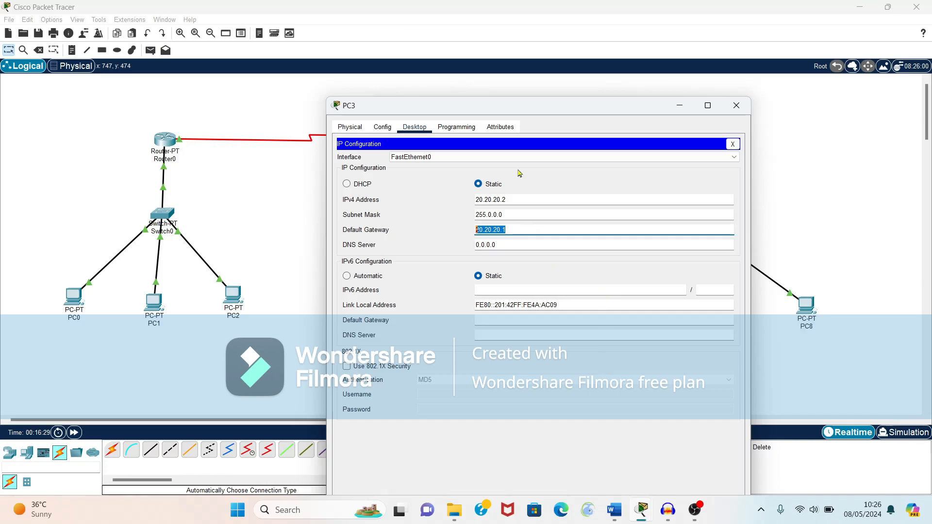
click(736, 106)
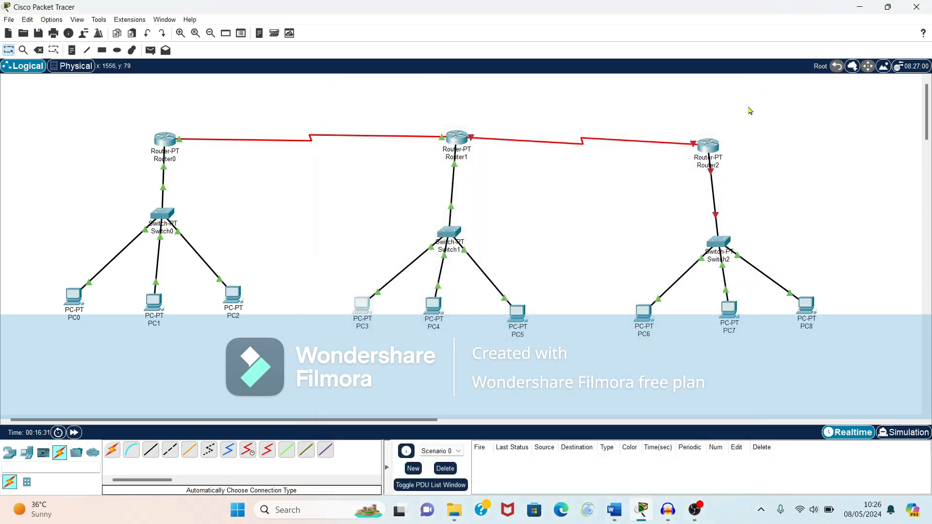
Open the IP configuration of PC4 and set its default gateway to 20.20.20.1
click(437, 313)
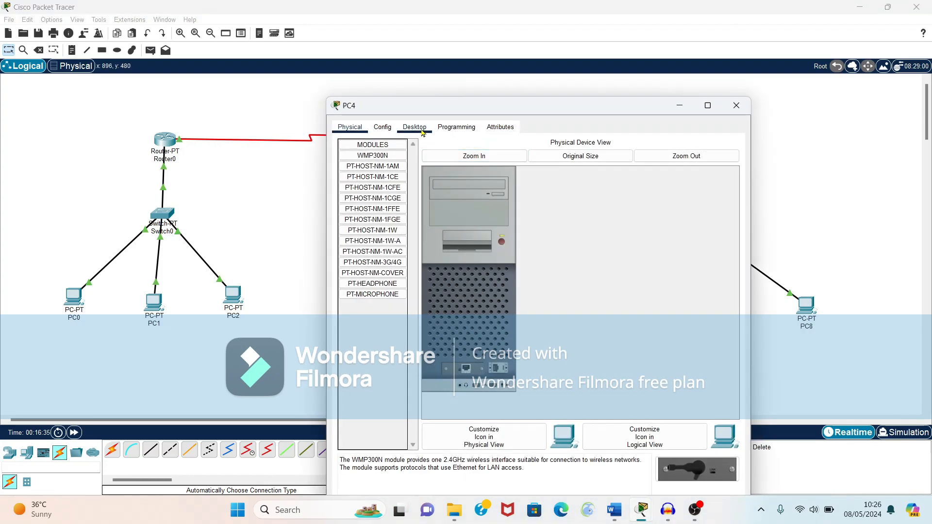
click(422, 131)
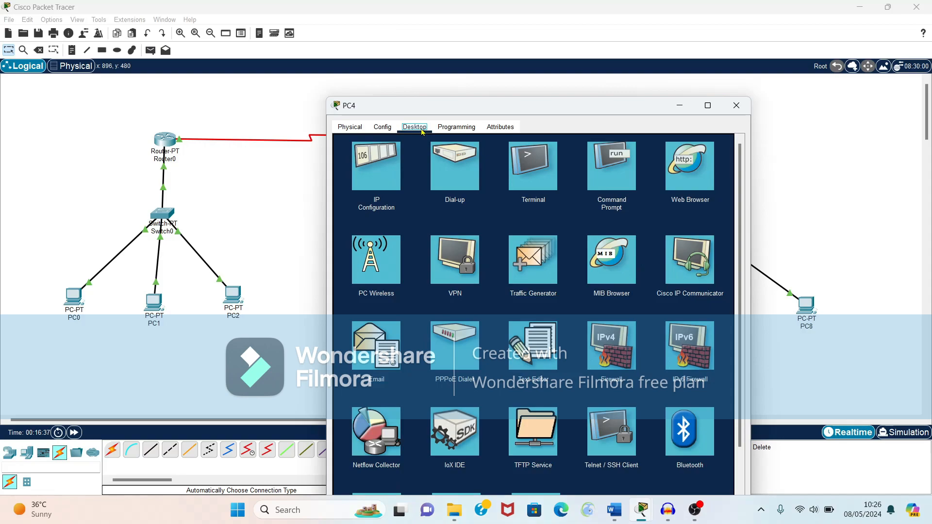
click(376, 187)
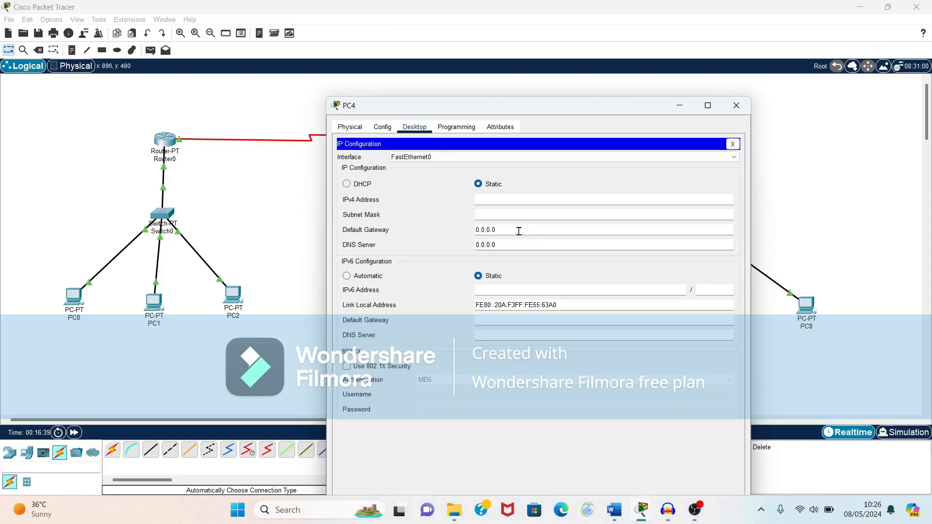
key(BackSpace)
key(BackSpace)
key(BackSpace)
key(BackSpace)
key(BackSpace)
text(20.20.20.1)
Assign PC4 the static IPv4 address 20.20.20.3 with subnet mask 255.0.0.0
click(506, 205)
text(20.20.20.13)
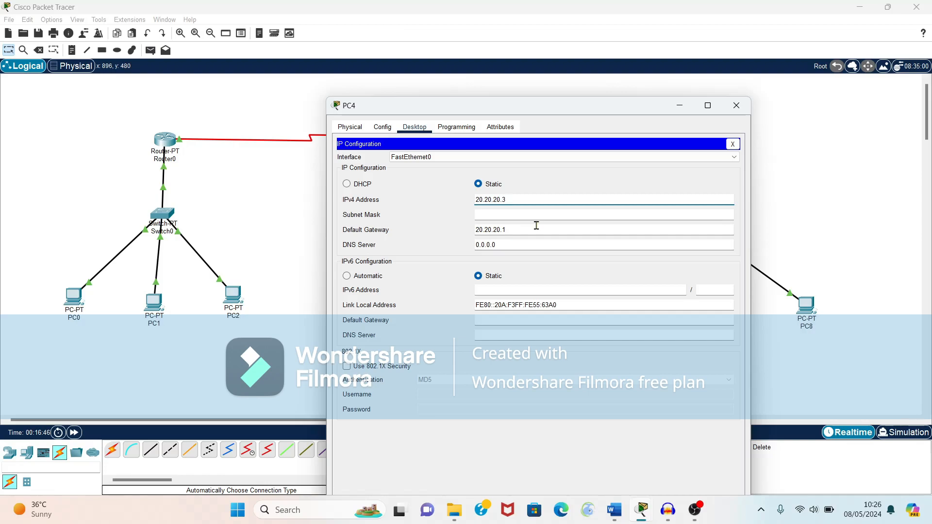
key(Tab)
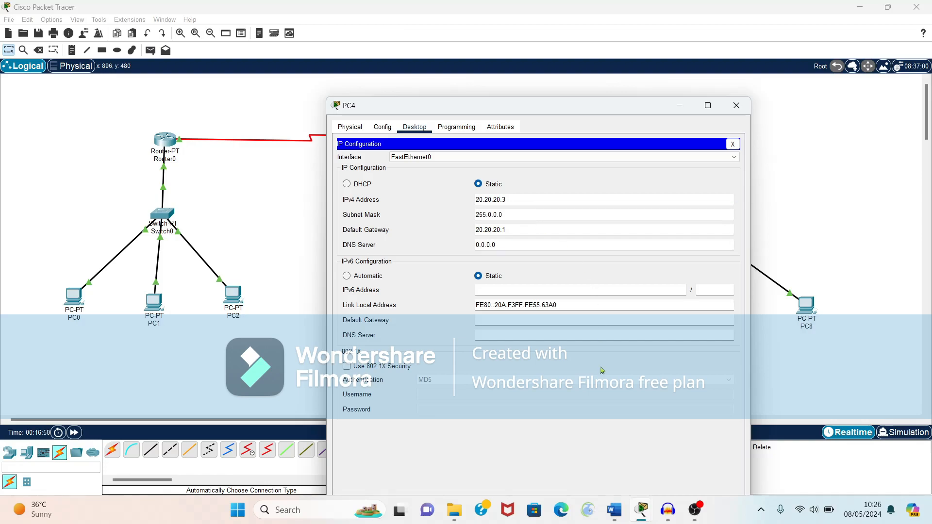
Close PC4's window and assign PC5 the static IPv4 address 20.20.20.4 with subnet mask 255.0.0.0
click(735, 106)
click(518, 315)
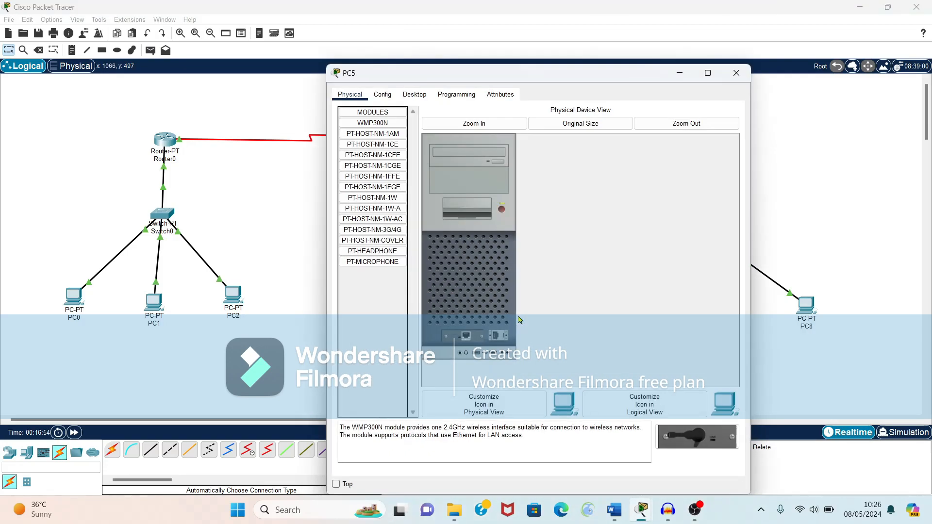
click(410, 97)
click(378, 139)
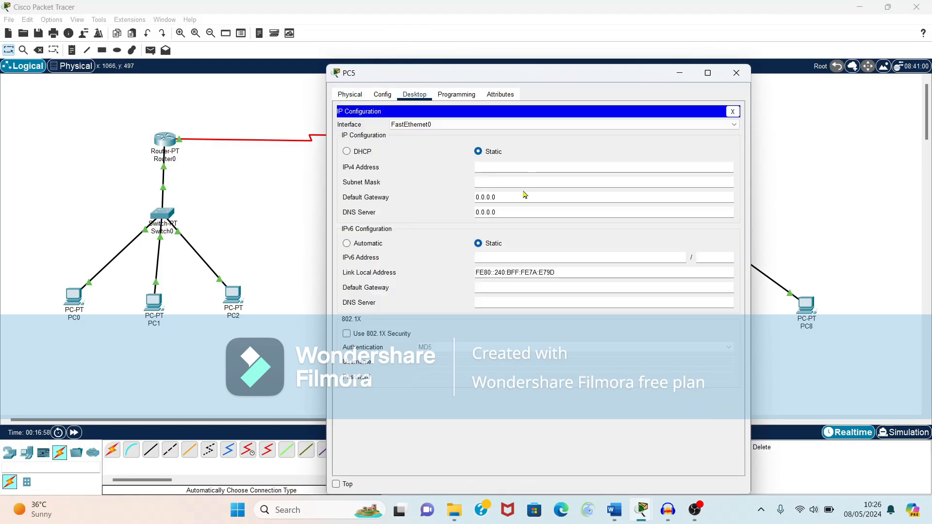
text(20.20.20.1)
key(BackSpace)
click(504, 181)
Set PC5's default gateway to 20.20.20.1 and close PC5's window
click(510, 193)
key(BackSpace)
key(BackSpace)
key(BackSpace)
key(BackSpace)
key(BackSpace)
key(BackSpace)
key(BackSpace)
text(20.20.20.1)
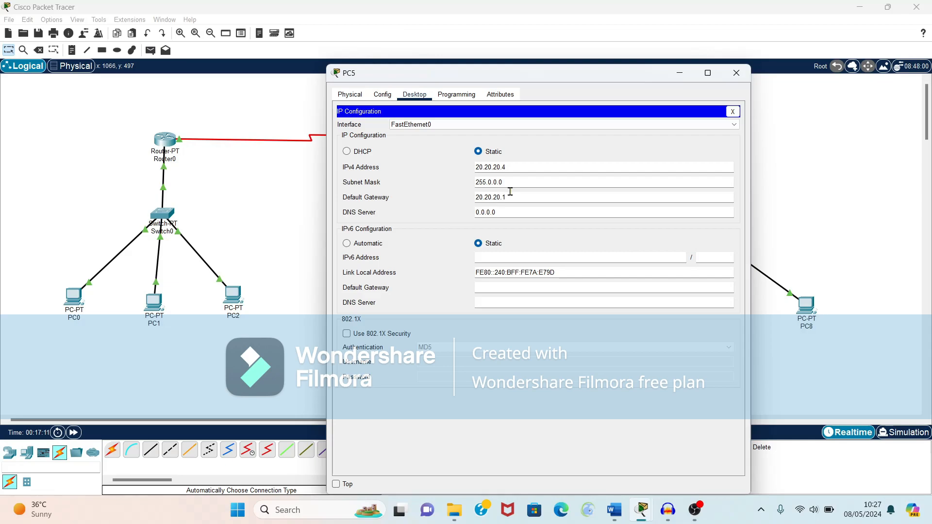
click(737, 72)
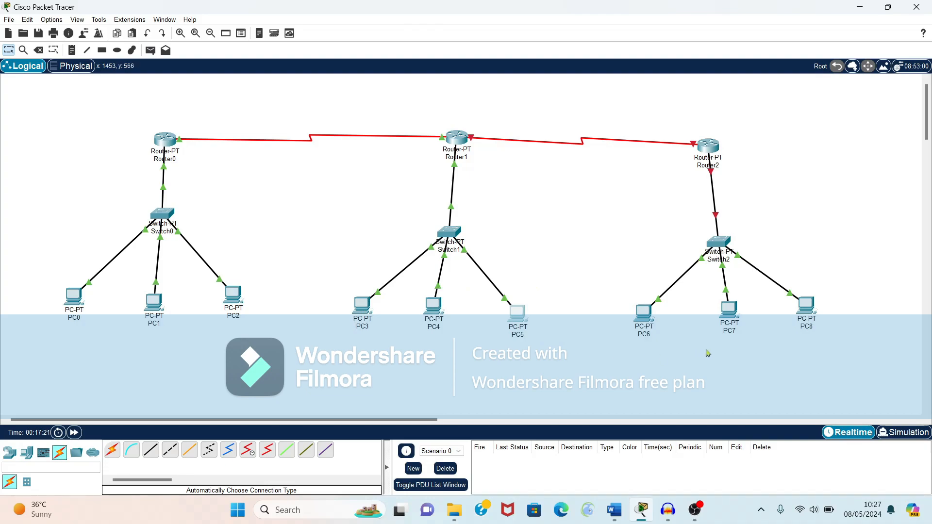
Open the IP configuration of PC6 and clear its default gateway
click(643, 315)
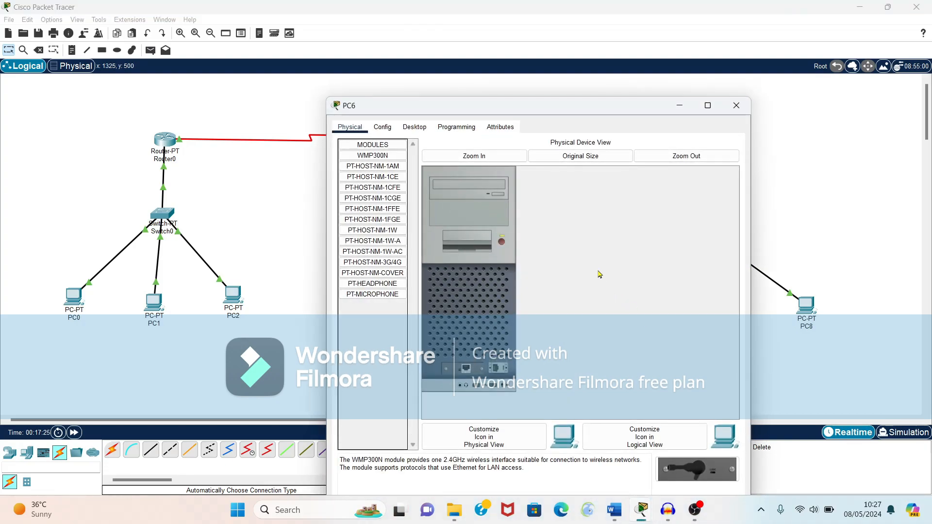
click(417, 128)
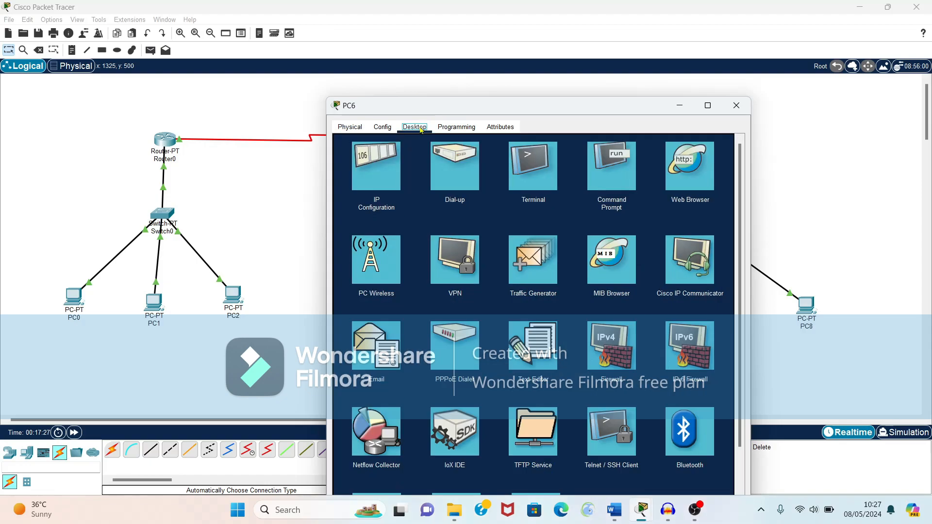
click(368, 180)
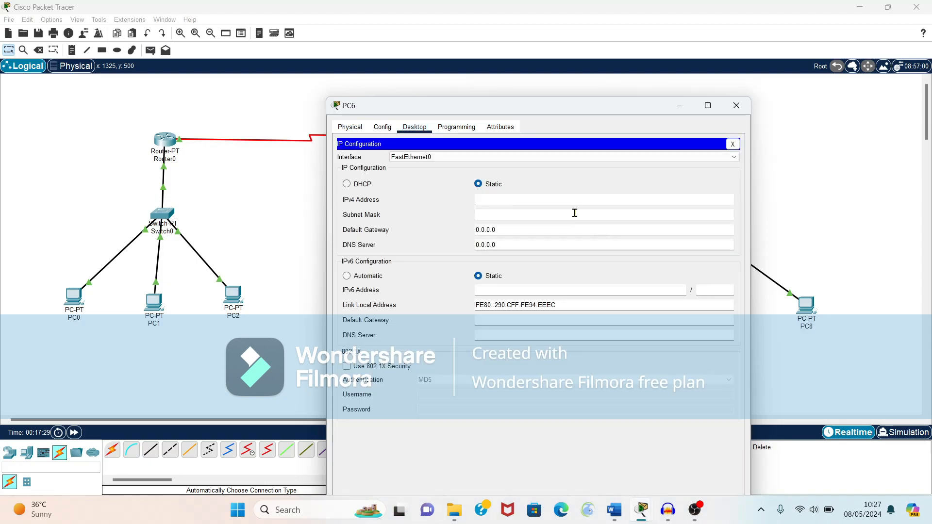
click(556, 232)
key(BackSpace)
key(BackSpace)
key(BackSpace)
key(BackSpace)
key(BackSpace)
Check the address plan in the Word document and assign PC6 the static IPv4 address 30.30.30.2 with subnet mask 255.0.0.0
click(613, 514)
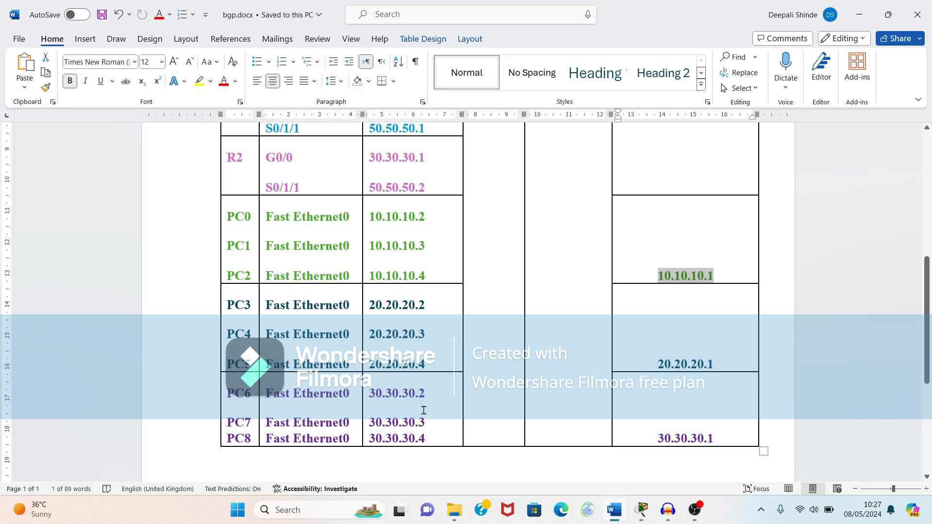
click(858, 15)
click(539, 200)
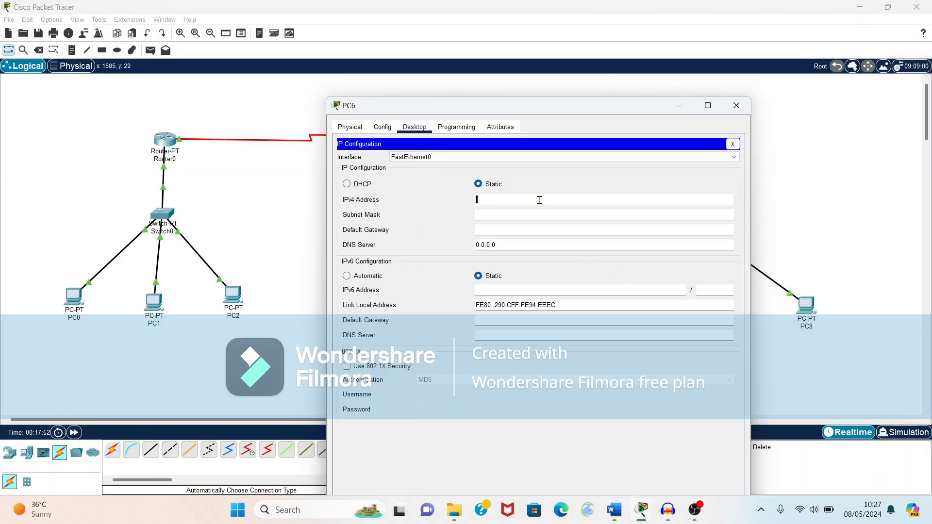
text(20)
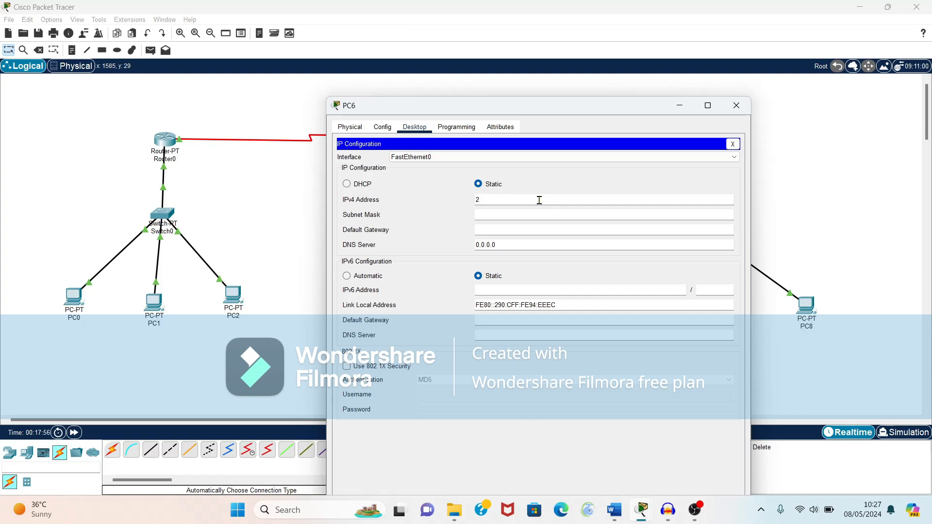
key(BackSpace)
text(30.30.30.2)
click(532, 213)
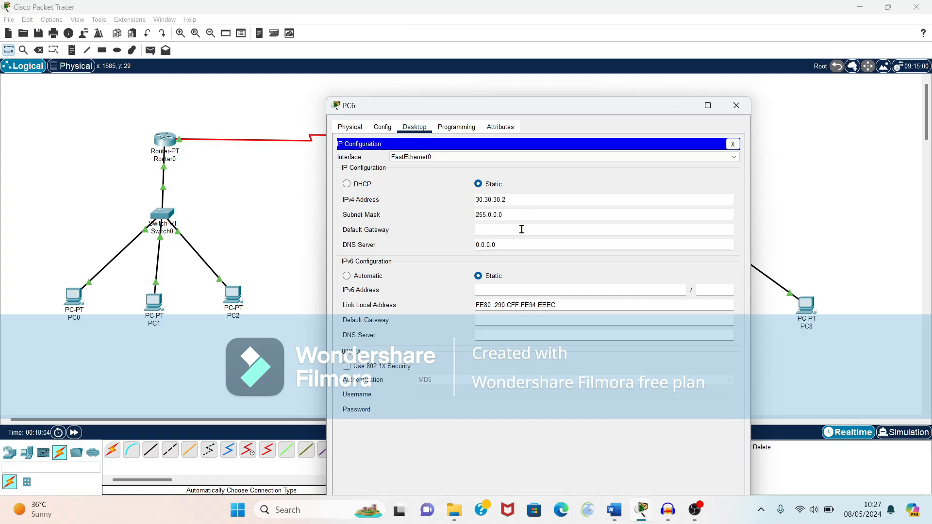
Set PC6's default gateway to 30.30.30.1 and copy that address before closing PC6's window
text(30.30.30)
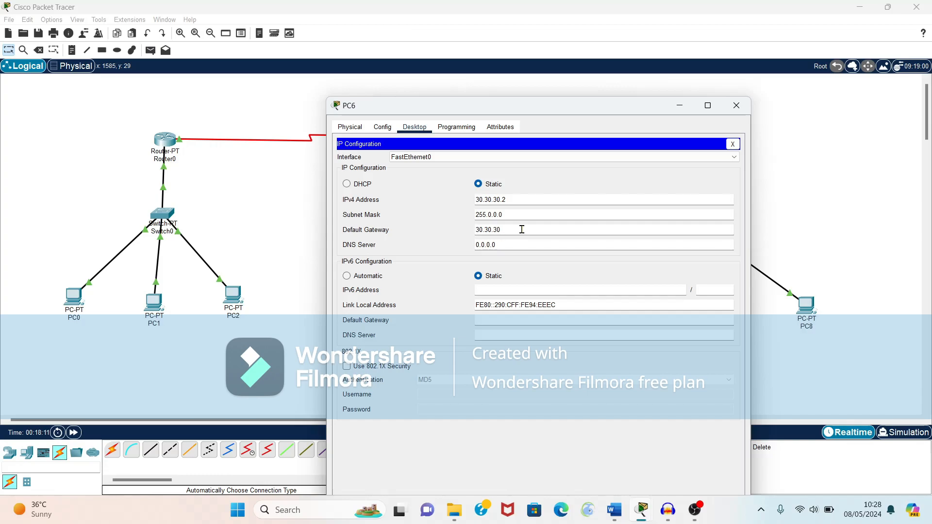
text(.3)
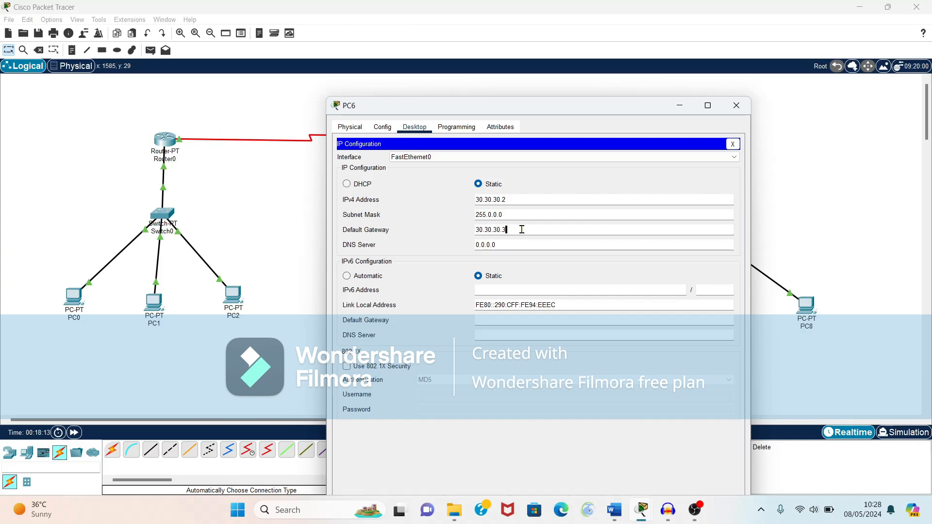
text(1)
drag(521, 230, 469, 230)
click(470, 235)
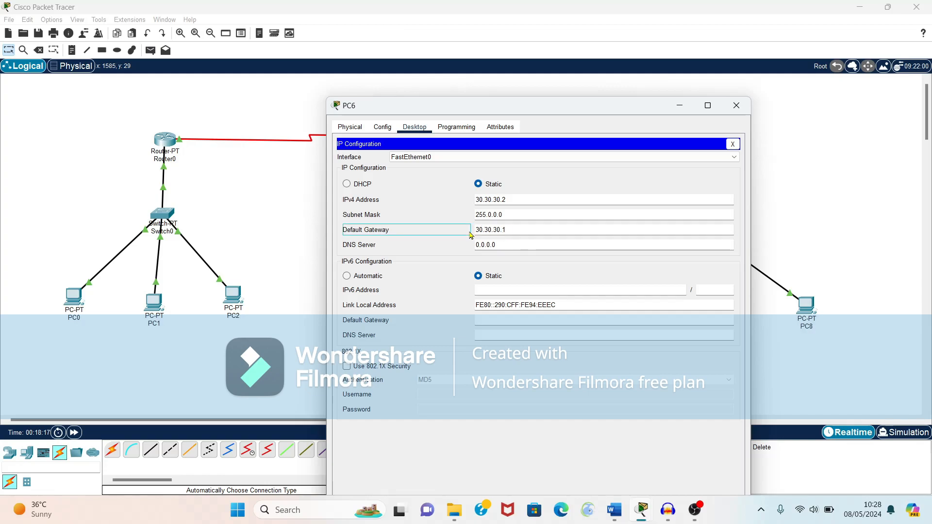
click(739, 106)
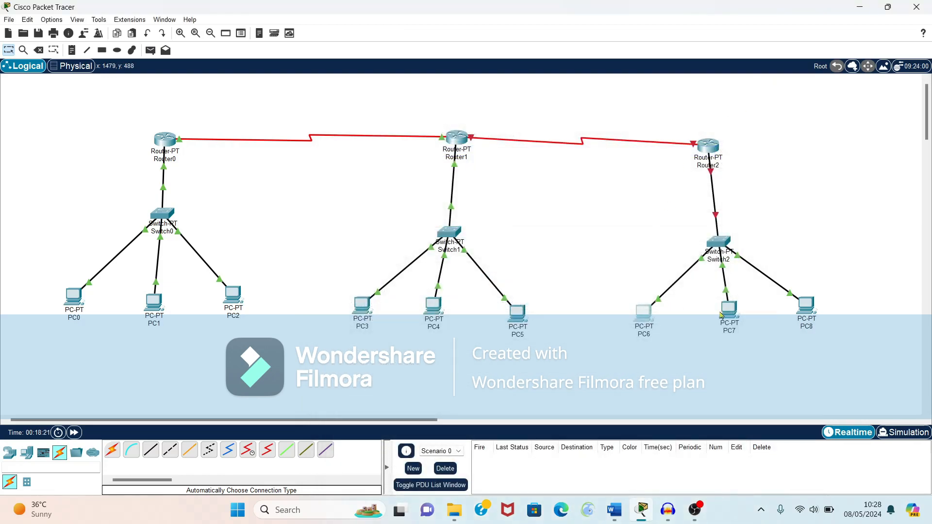
Open the IP configuration of PC7 and set its default gateway to 30.30.30.1
click(727, 314)
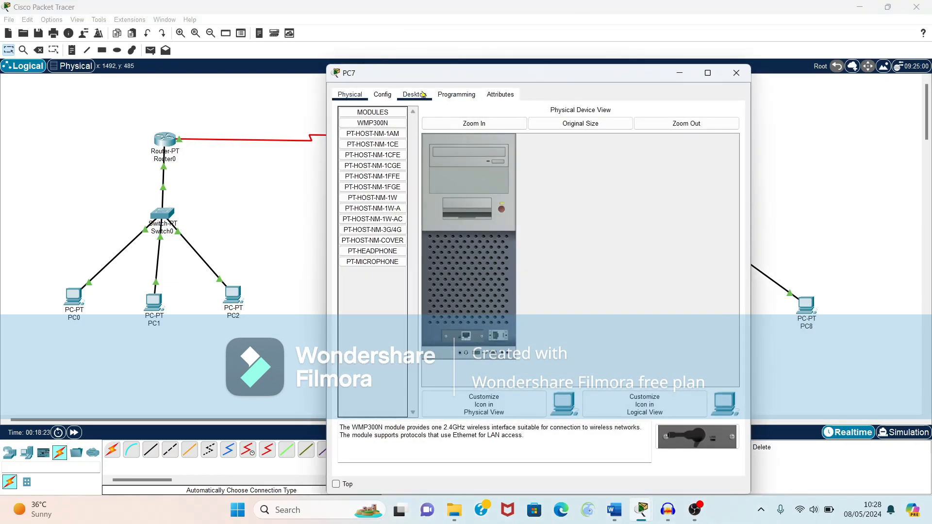
click(418, 95)
click(385, 143)
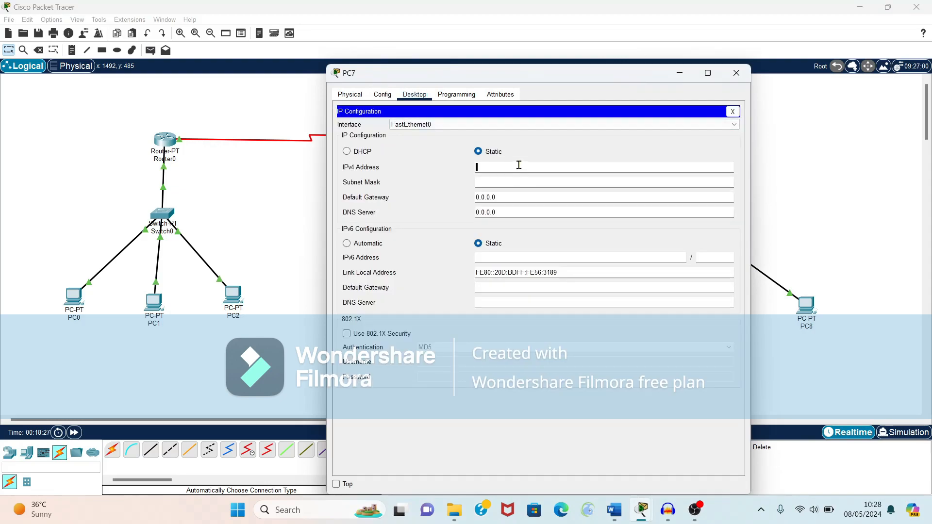
click(515, 198)
key(BackSpace)
key(BackSpace)
key(BackSpace)
key(BackSpace)
key(BackSpace)
key(BackSpace)
text(20.20.20.1)
Assign PC7 the static IPv4 address 30.30.30.3 with subnet mask 255.0.0.0 and close its window
click(498, 169)
key(ctrl+v)
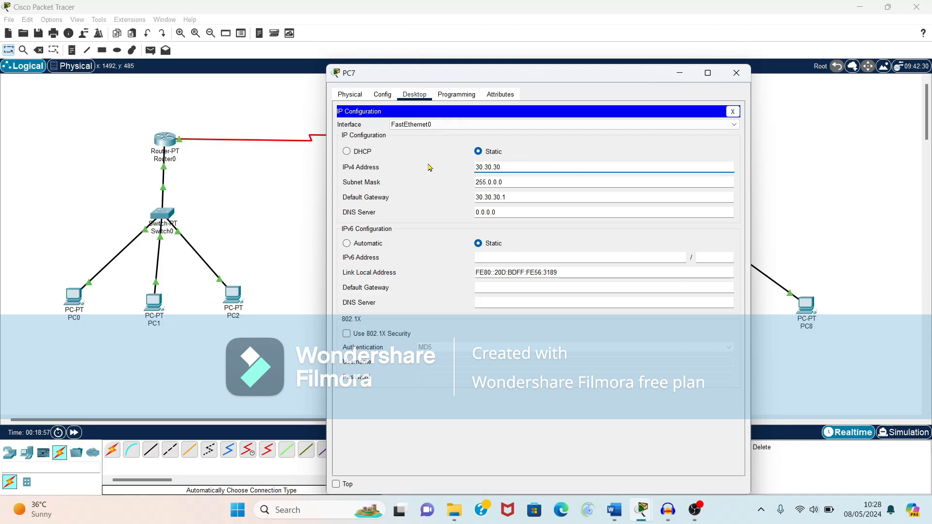
text(3)
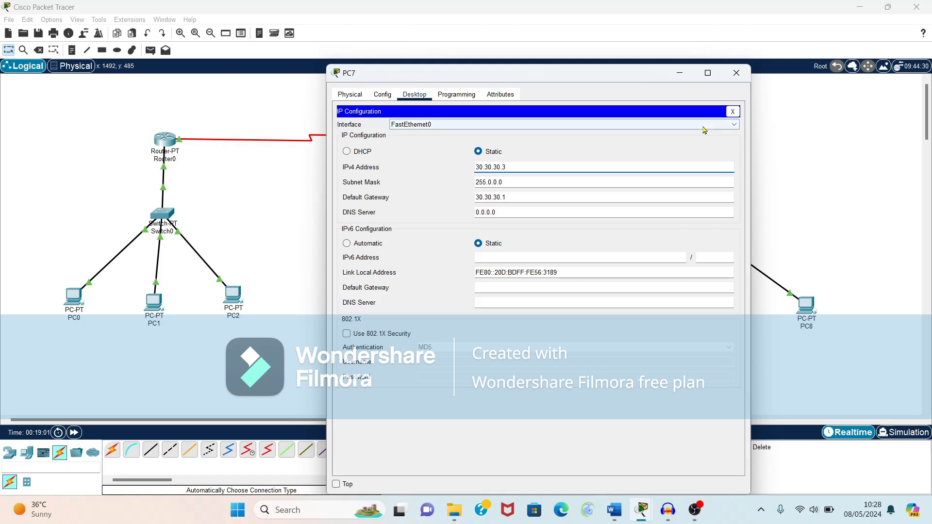
click(736, 74)
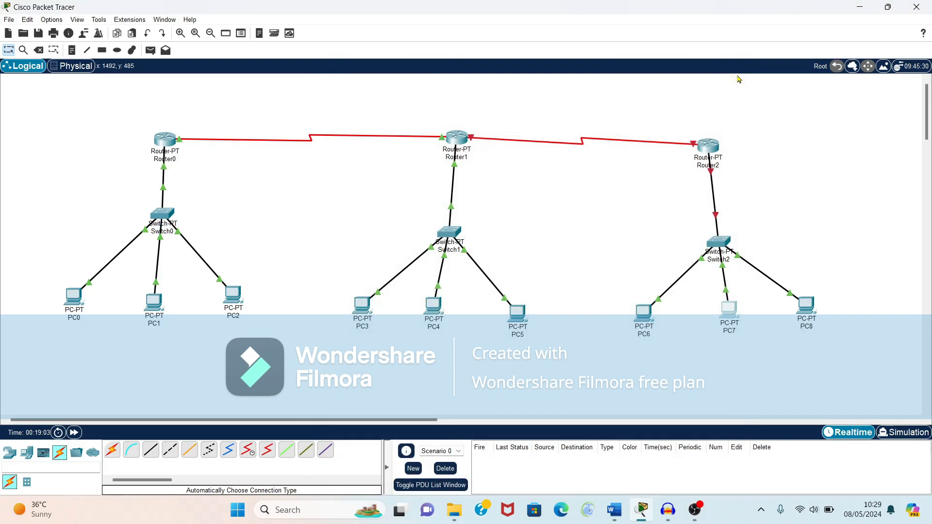
Open the IP configuration of PC8 and set its default gateway to 30.30.30.1
click(809, 308)
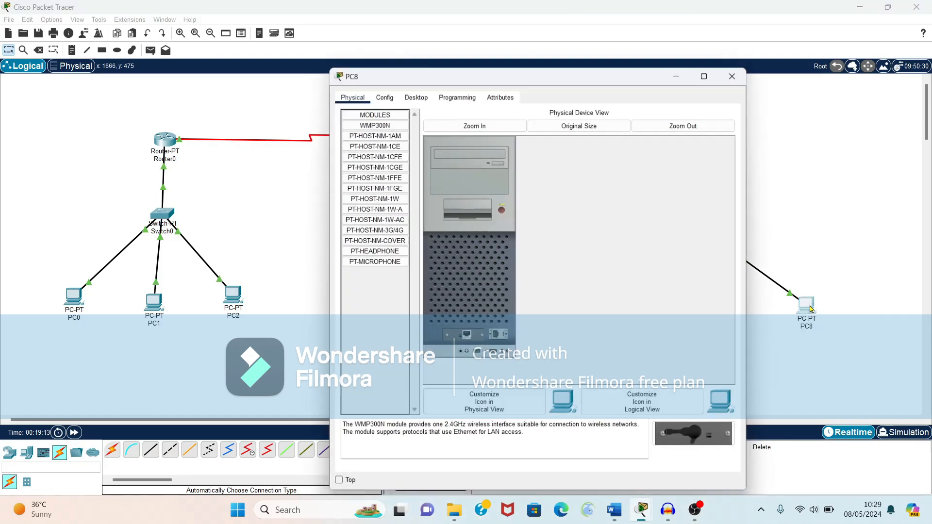
click(414, 95)
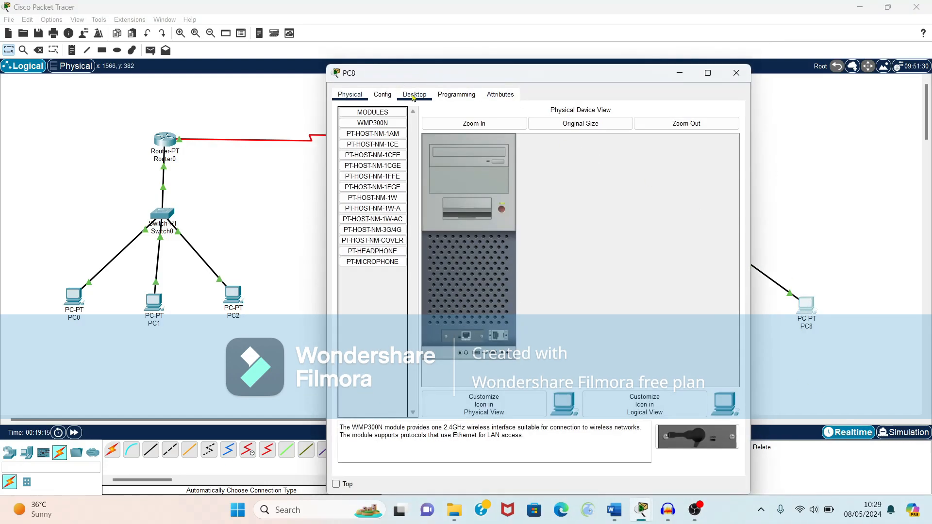
click(380, 139)
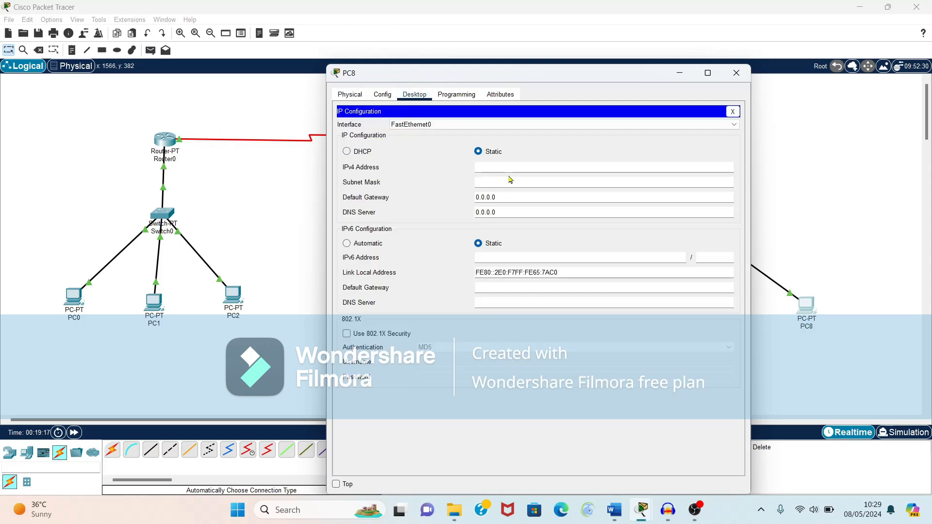
drag(506, 196, 445, 204)
text(30.30.30.1)
Assign PC8 the static IPv4 address 30.30.30.4 with its default subnet mask and close its window
click(497, 167)
text(30.30.30.1)
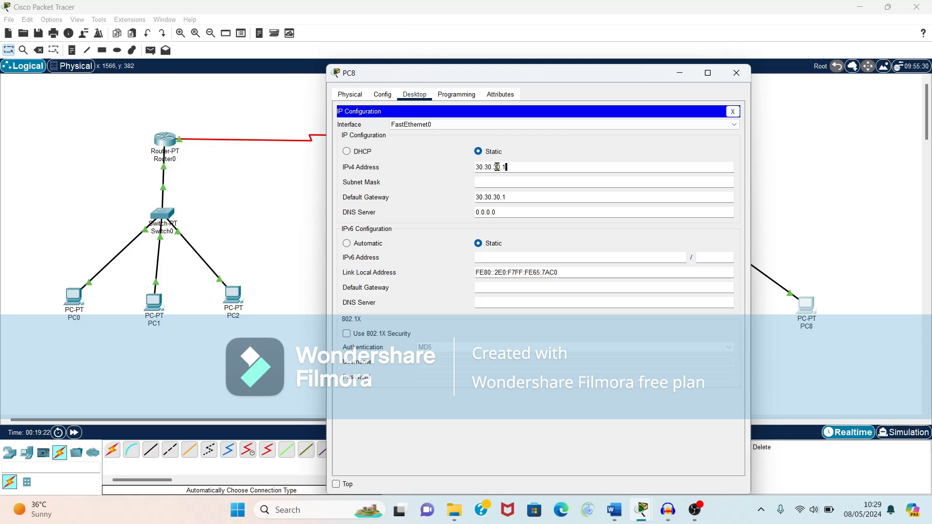
key(BackSpace)
text(4)
click(494, 183)
click(736, 73)
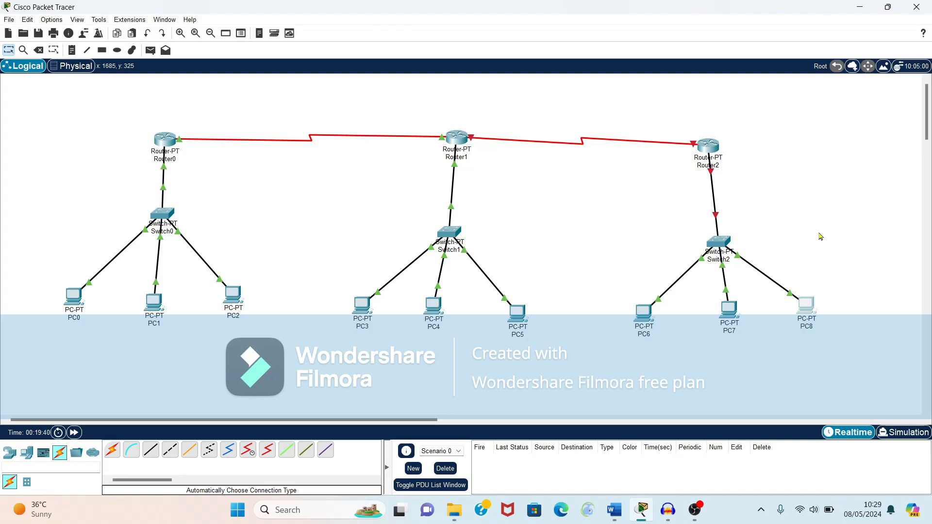
Turn on the FastEthernet0/0 and Serial2/0 ports of Router2
click(708, 146)
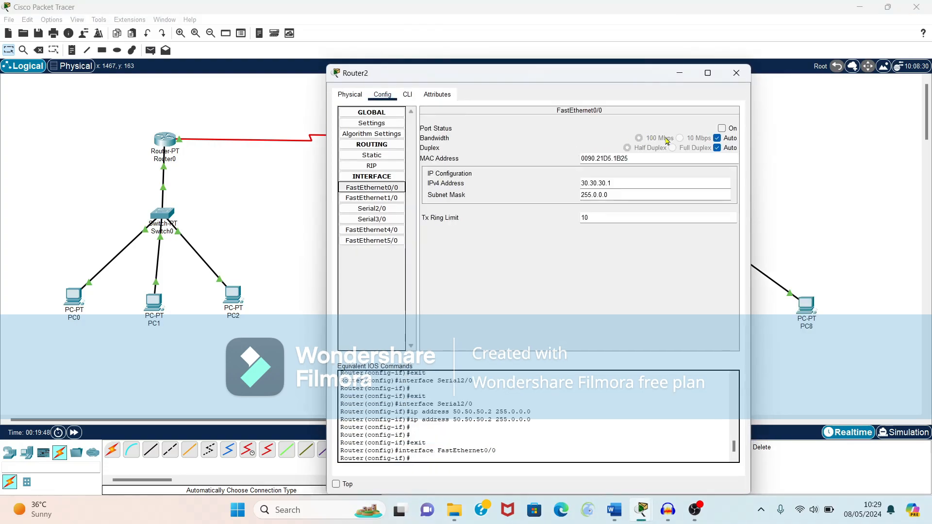
click(722, 129)
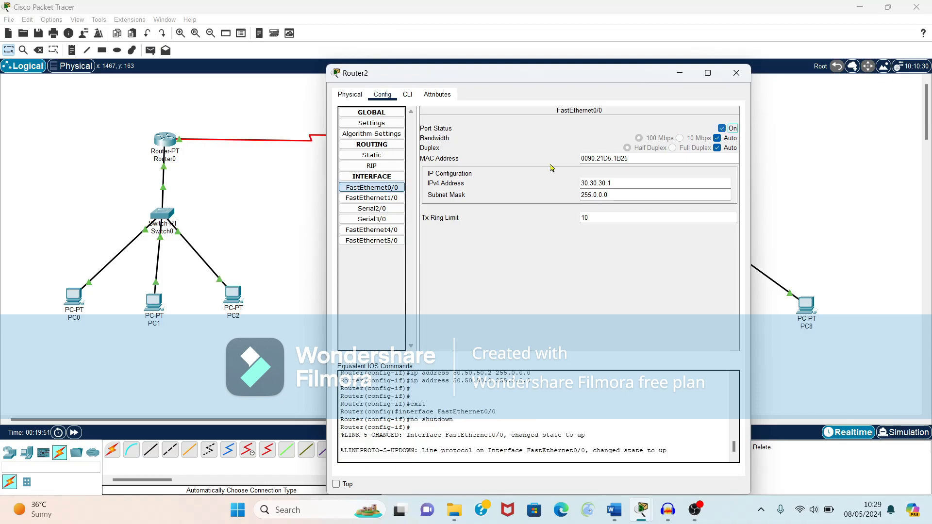
click(393, 209)
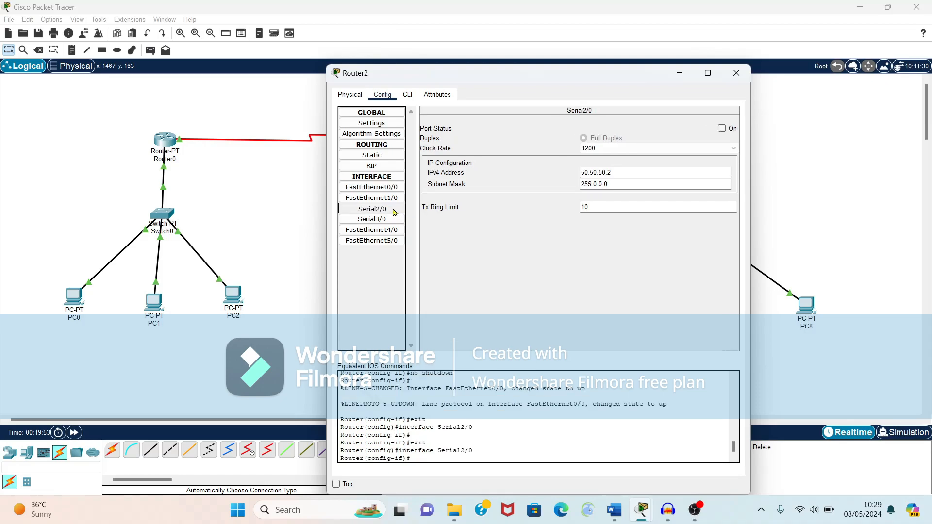
click(722, 128)
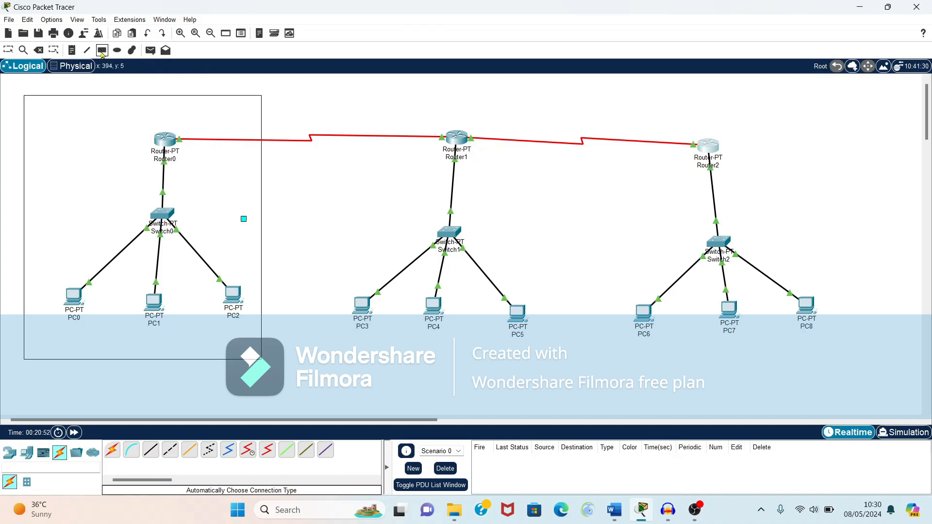
Draw a cyan-filled rectangle with a black outline around Router1, Switch1 and PC3 to PC5
click(102, 51)
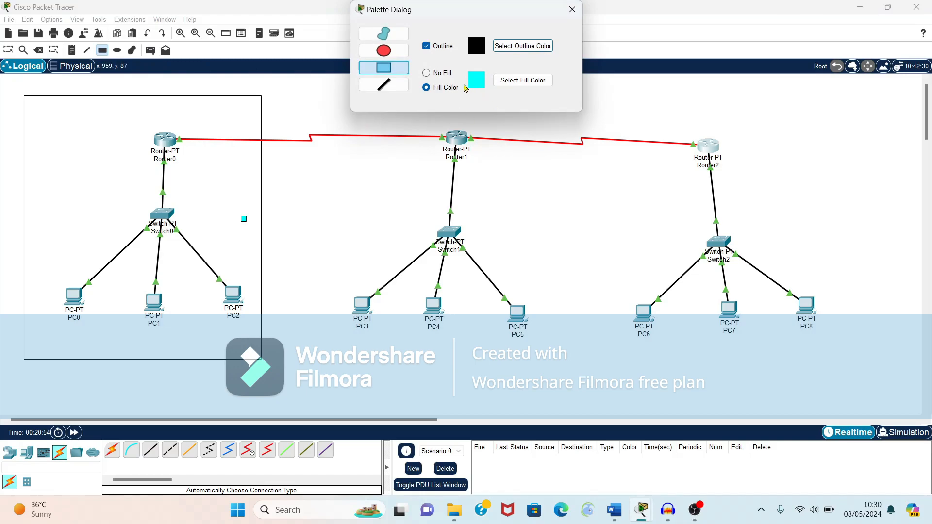
click(515, 82)
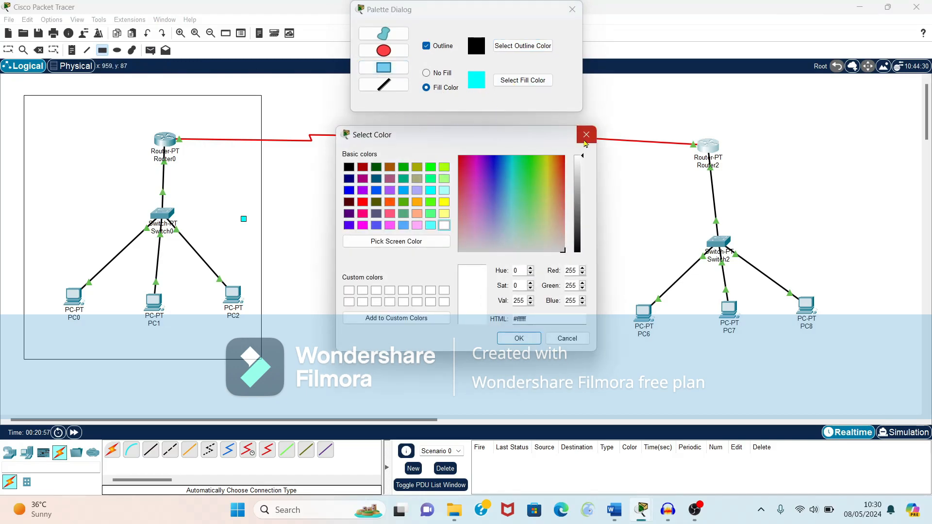
click(586, 135)
click(572, 9)
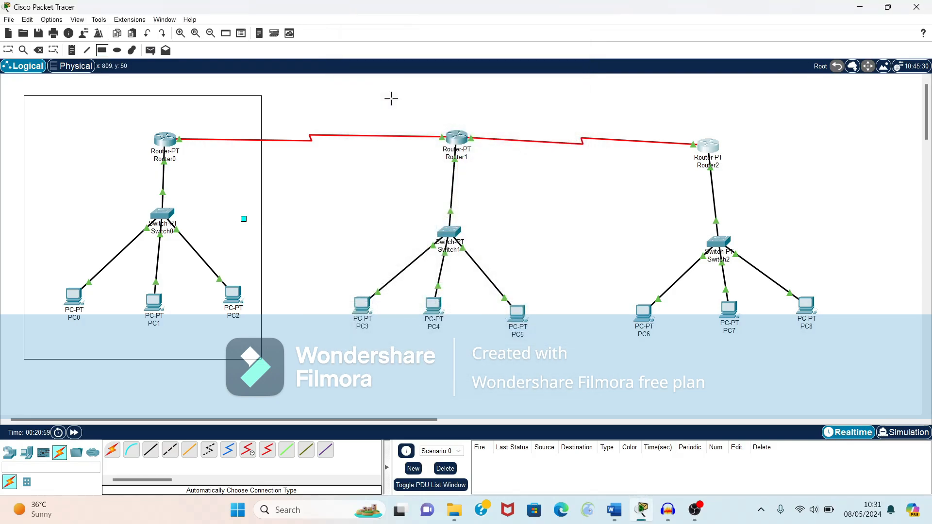
drag(321, 104, 557, 351)
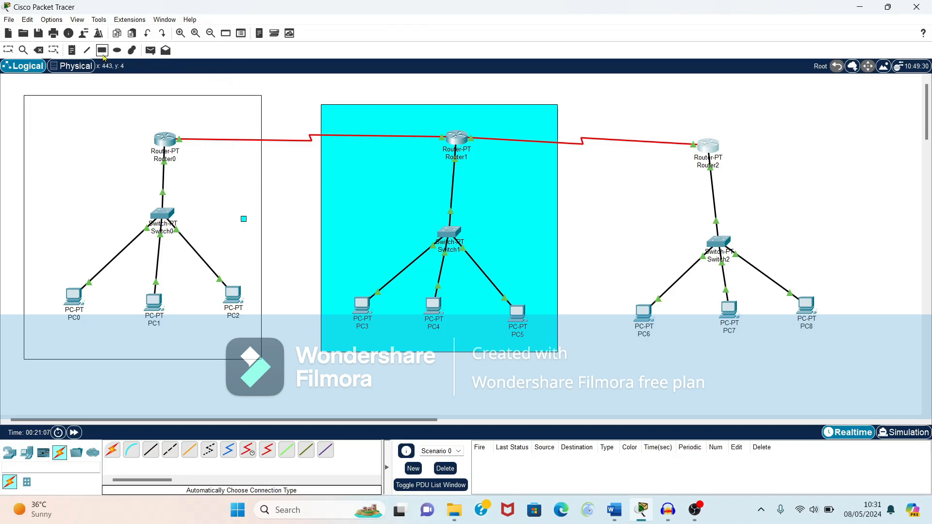
Draw a yellow-filled (#ffff00) rectangle with a black outline around Router2, Switch2 and PC6 to PC8
click(102, 55)
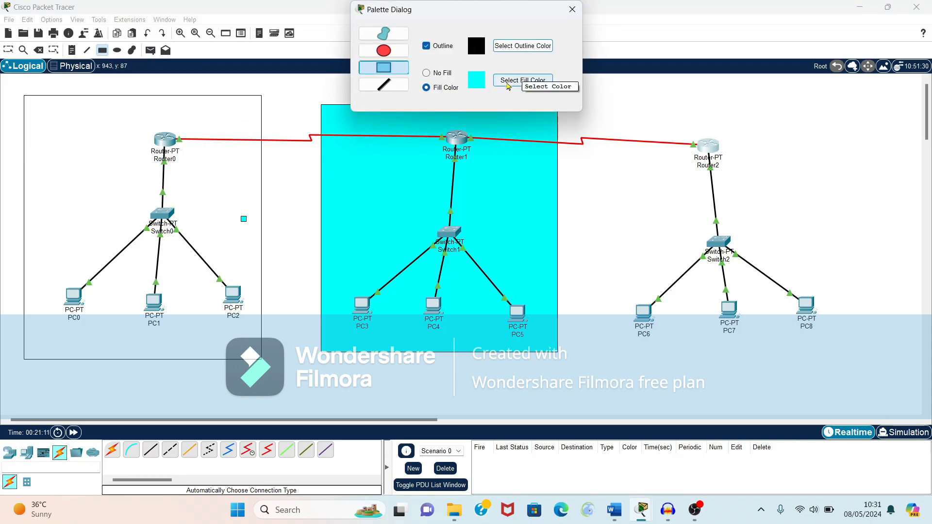
click(508, 83)
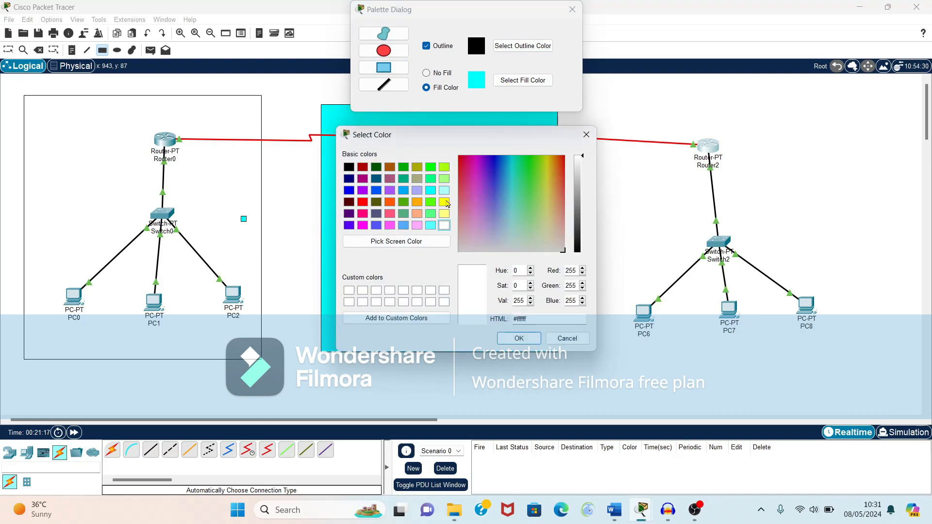
click(444, 202)
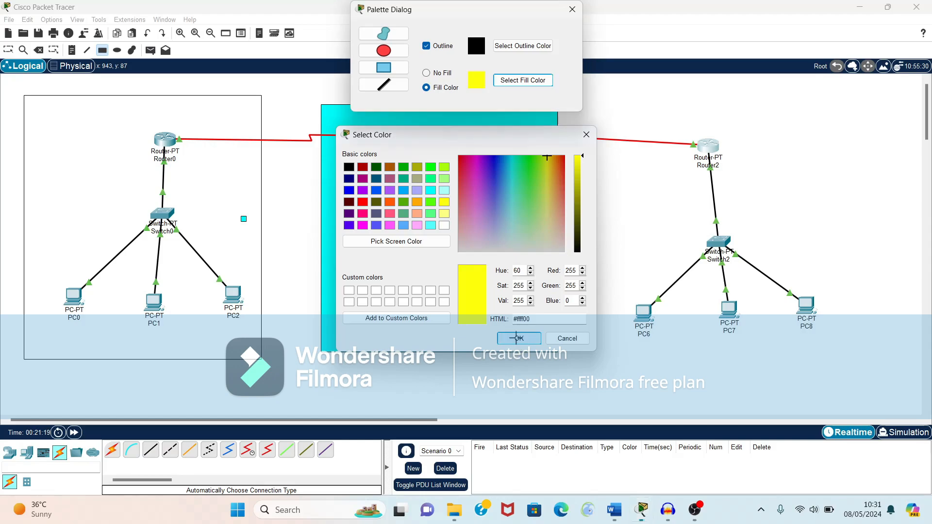
click(518, 339)
drag(591, 99, 849, 359)
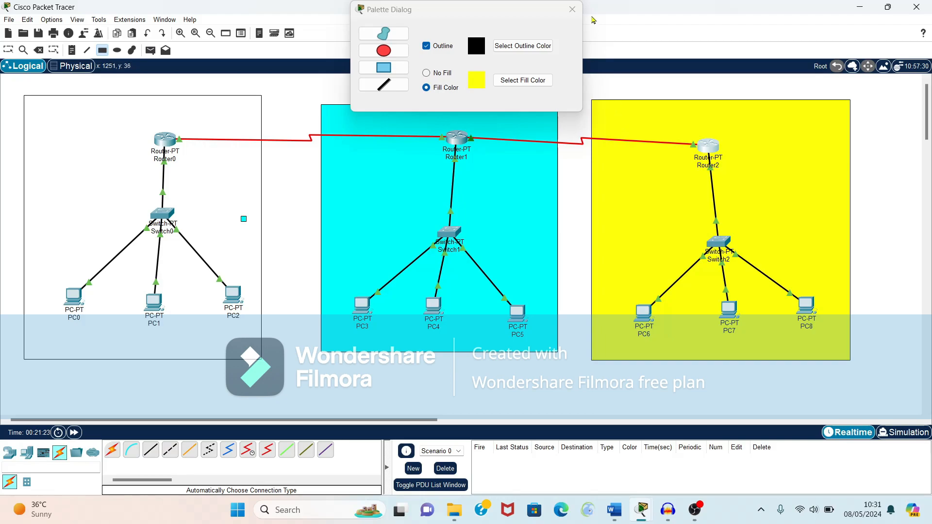
click(572, 9)
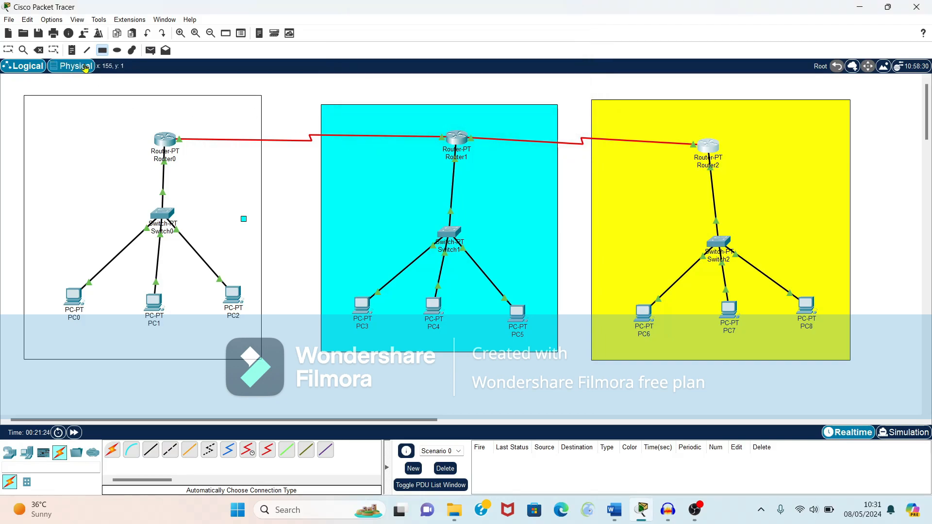
Draw a pink-filled (#ffaaff) rectangle with a black outline around Router0, Switch0 and PC0 to PC2
click(101, 51)
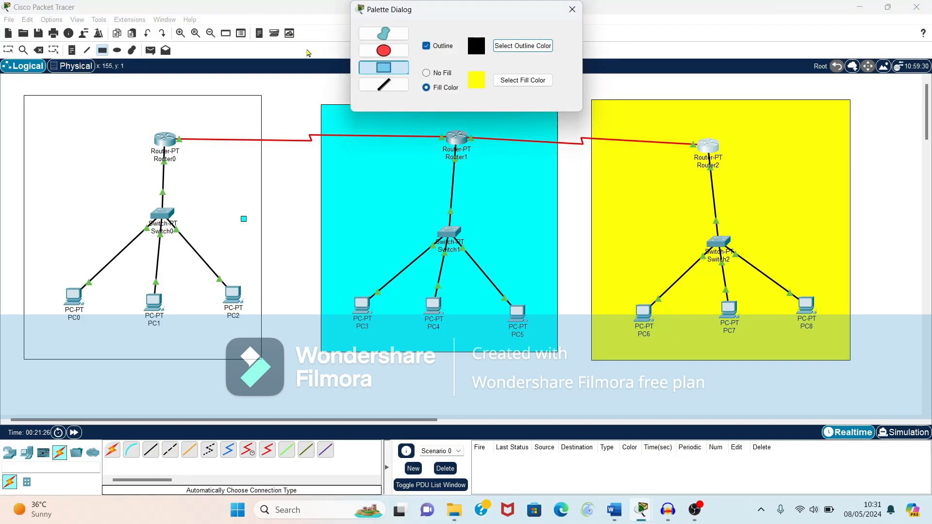
click(520, 81)
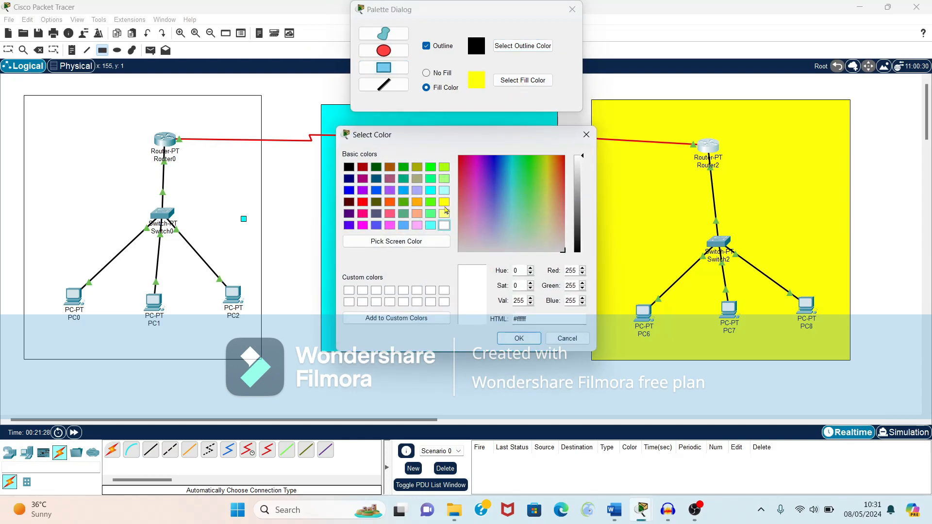
click(417, 225)
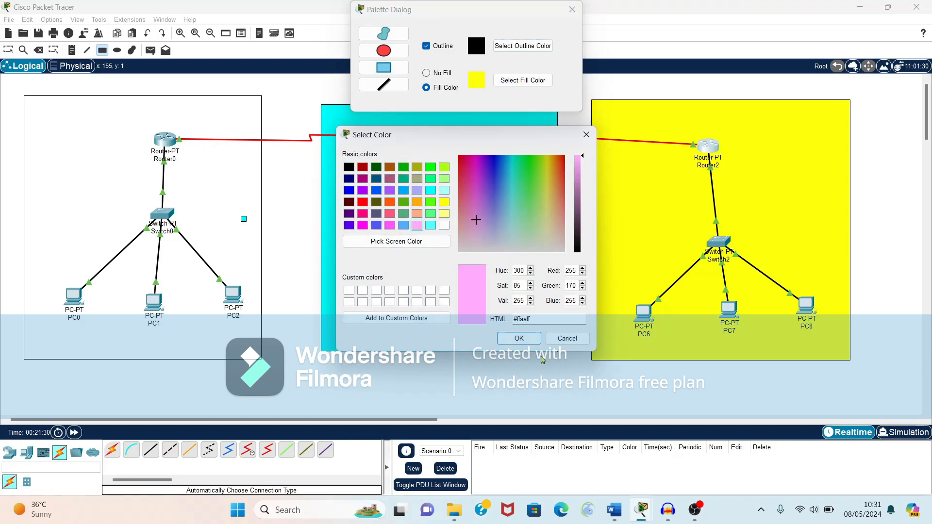
click(519, 338)
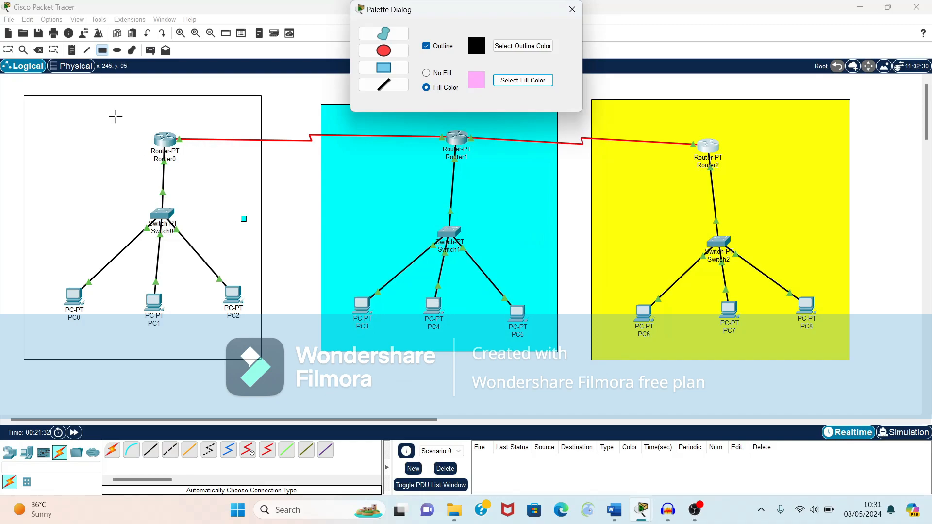
drag(20, 90, 277, 365)
click(580, 13)
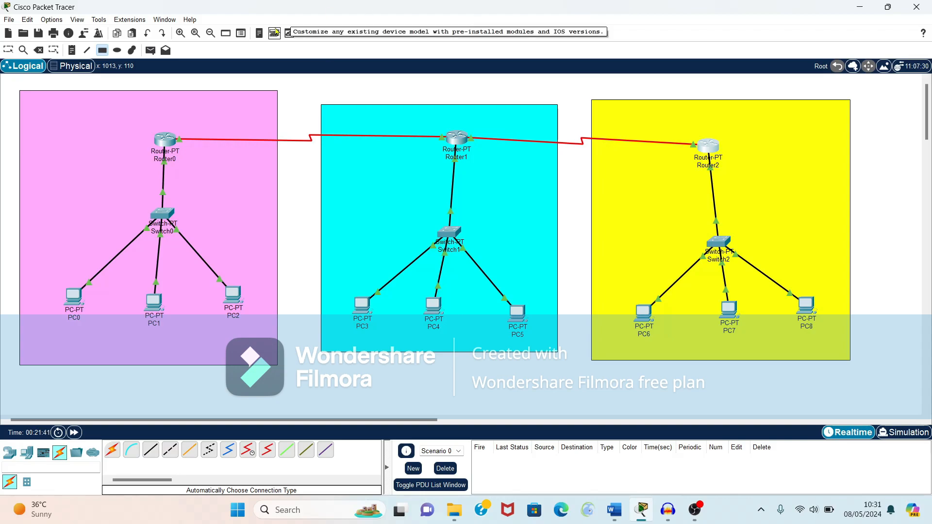
Place the text notes "as 1", "as2" and "as3" near the routers in the pink, cyan and yellow rectangles
click(72, 51)
click(182, 108)
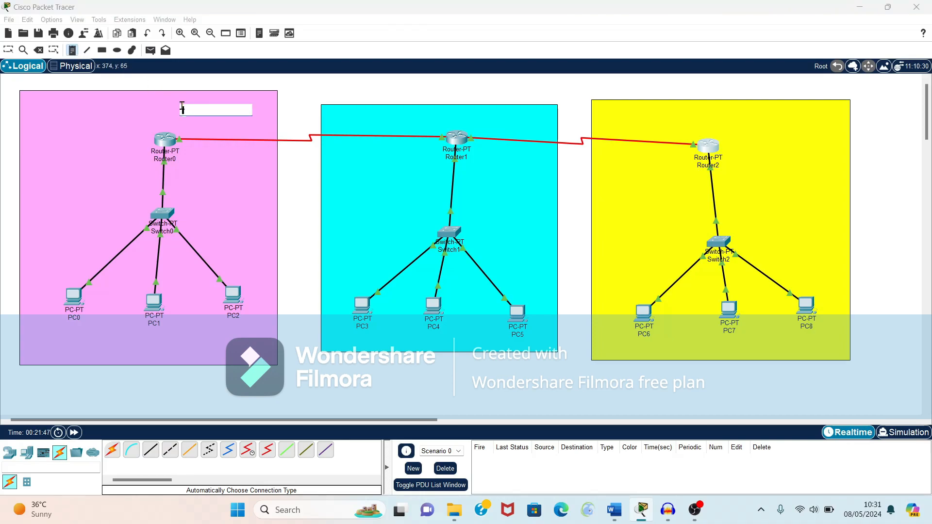
text(as)
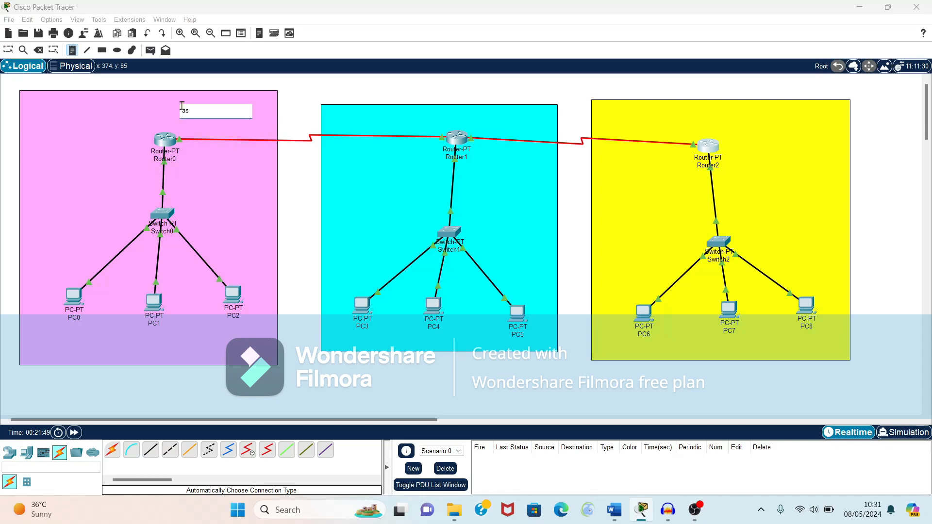
text( 1)
click(375, 117)
text(as2)
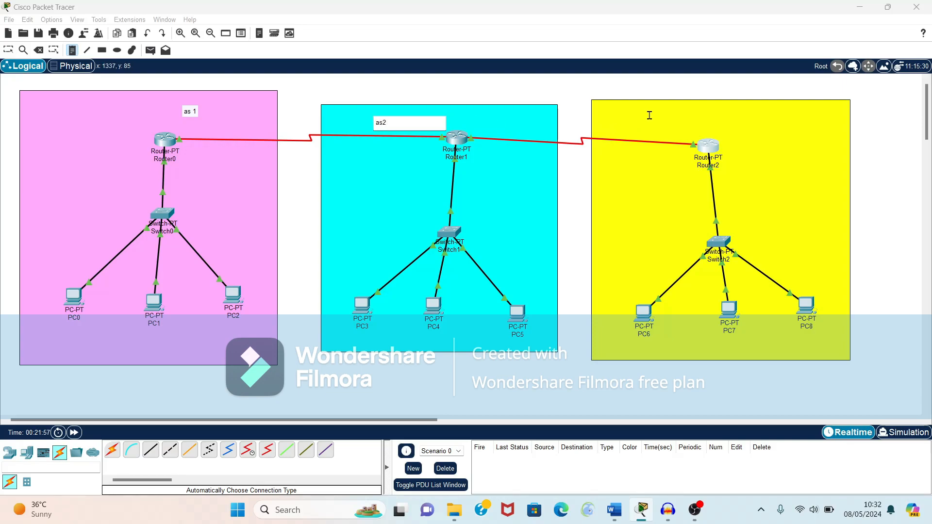
click(650, 115)
text(as)
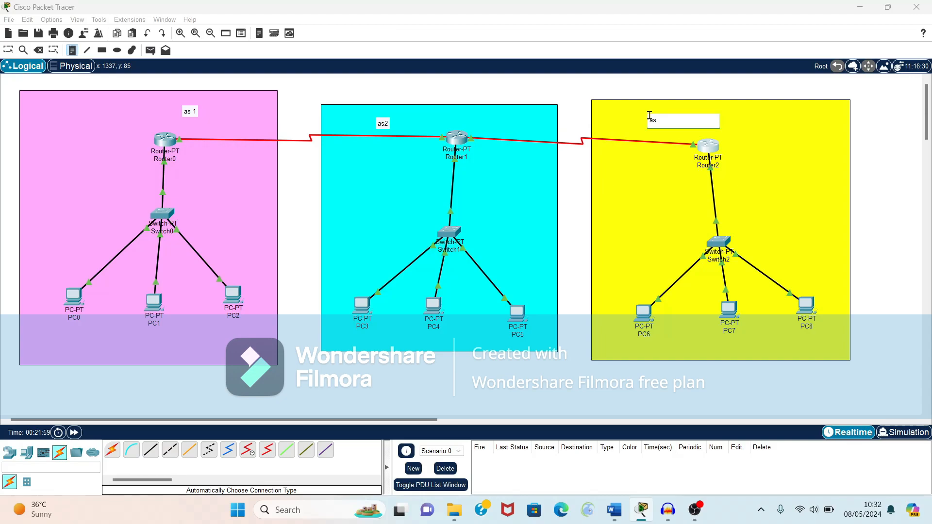
text(3)
click(889, 114)
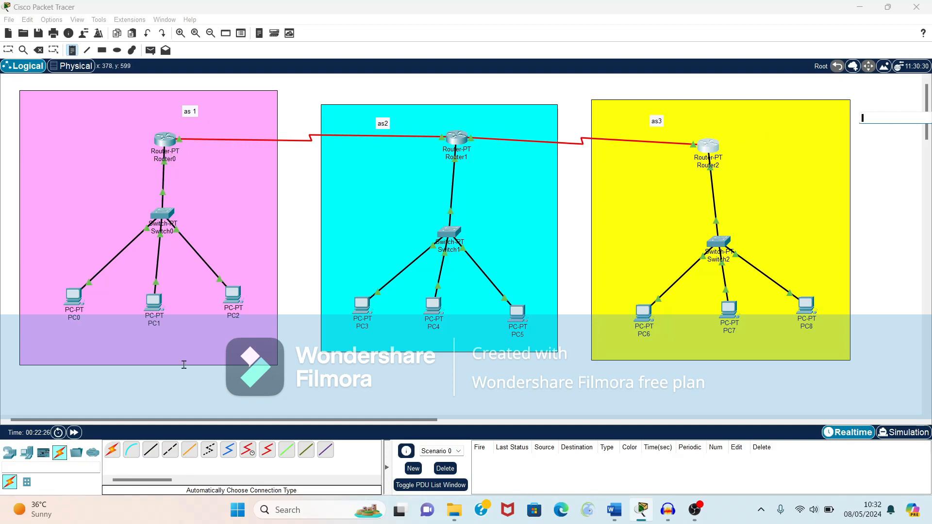
key(Escape)
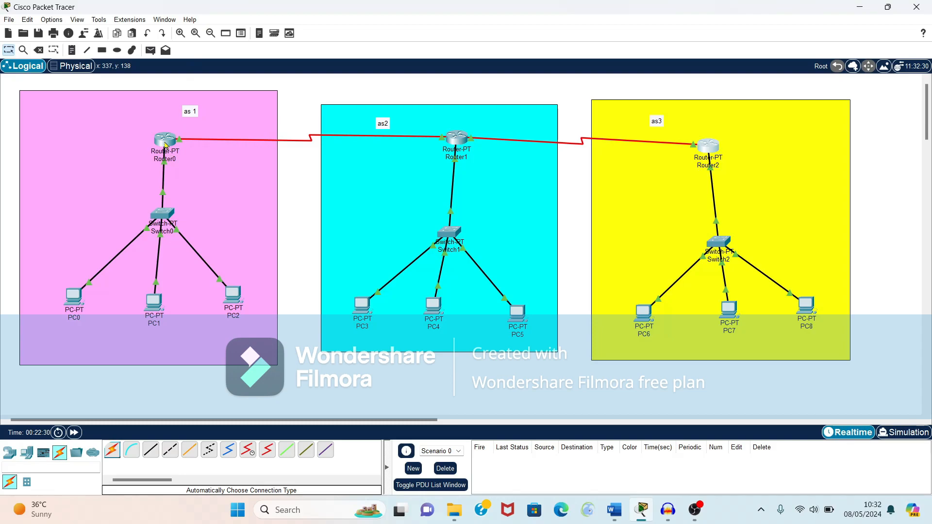
Open the command line of Router0 and enter privileged mode with enable
click(165, 144)
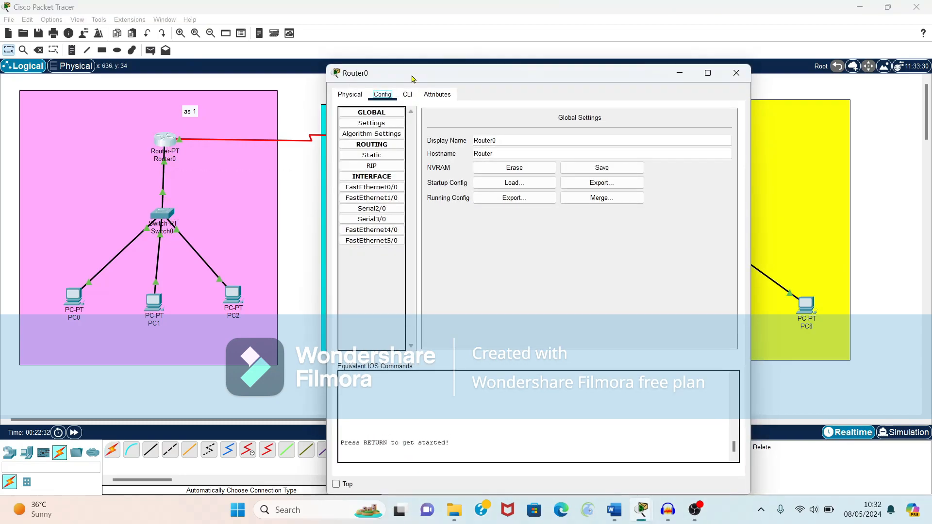
click(408, 95)
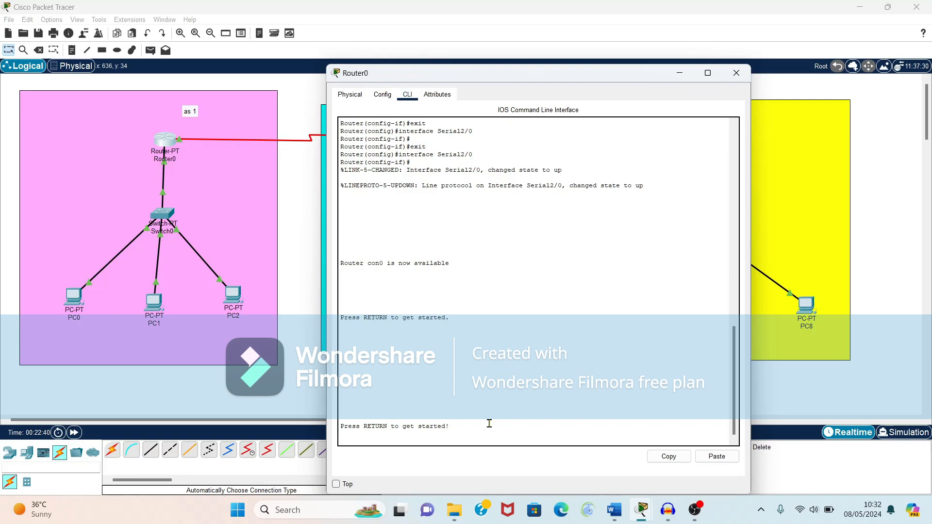
key(Return)
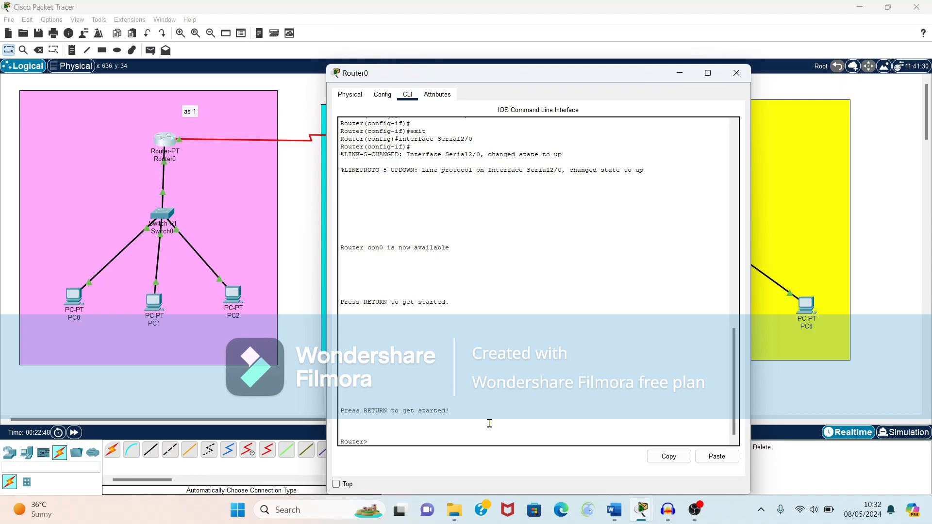
text(enable)
key(Return)
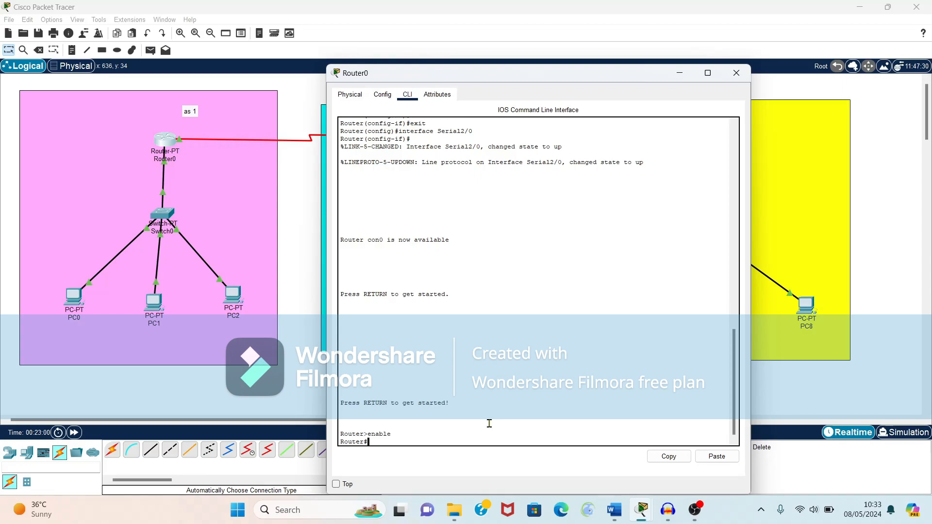
Magnify the screen around Router0's command line and enter global configuration mode with configure terminal
key(super+plus)
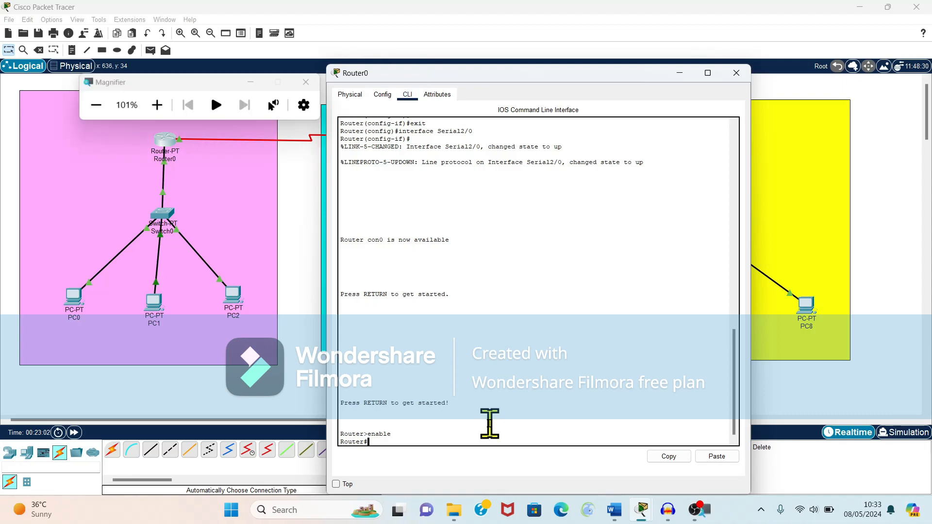
key(super+plus)
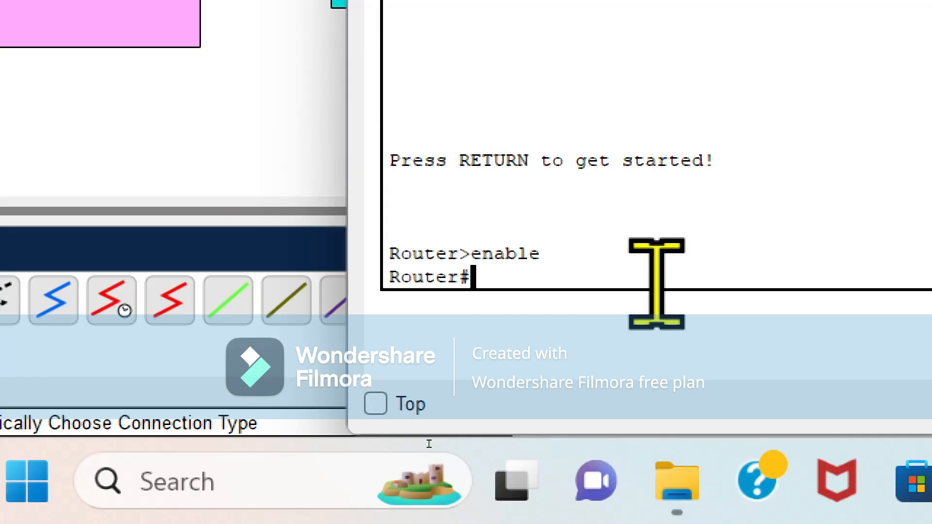
text(confih)
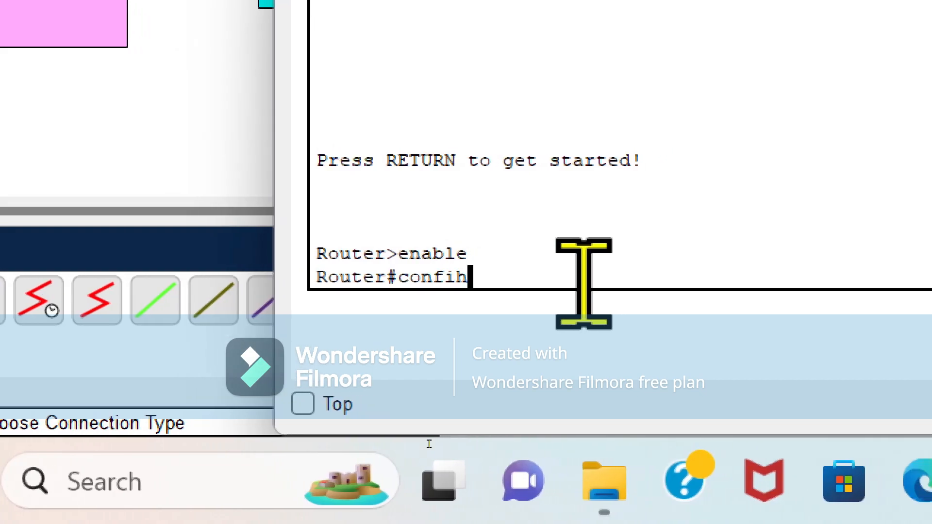
key(BackSpace)
text(gure t)
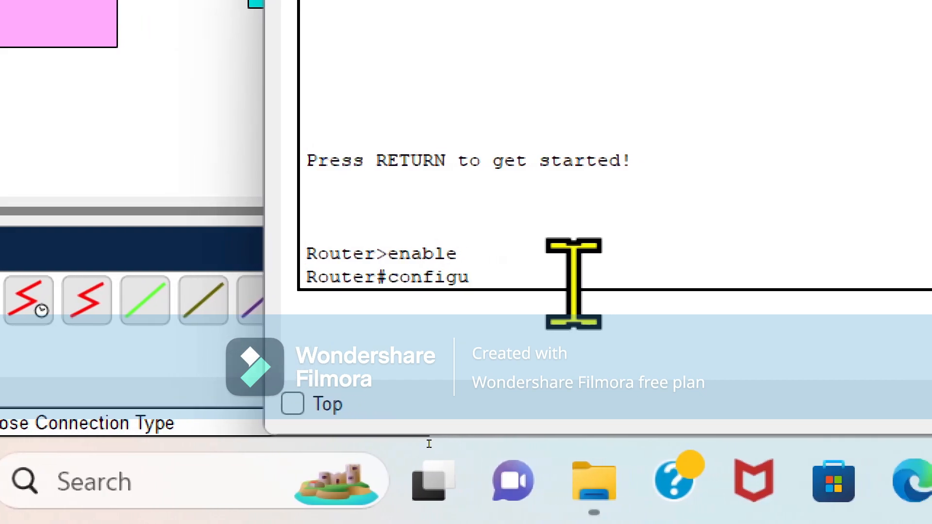
text(ern)
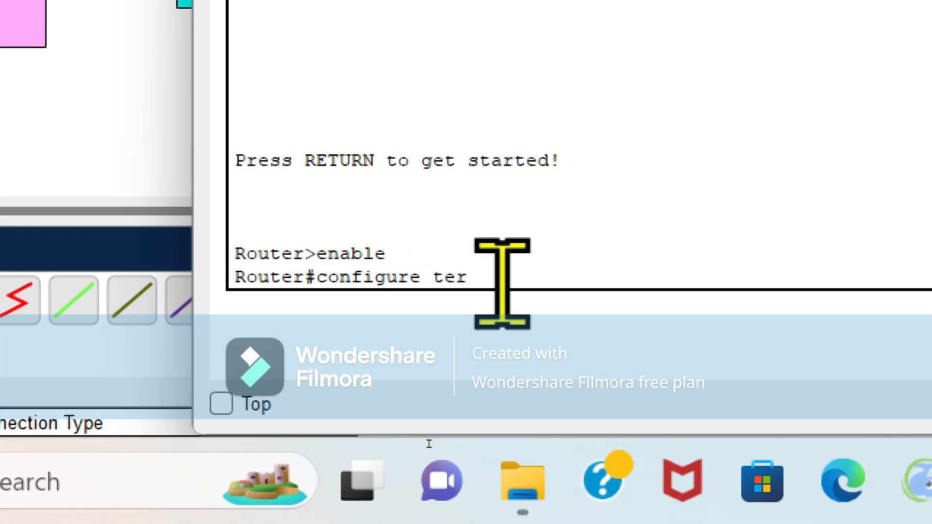
key(BackSpace)
text(minal)
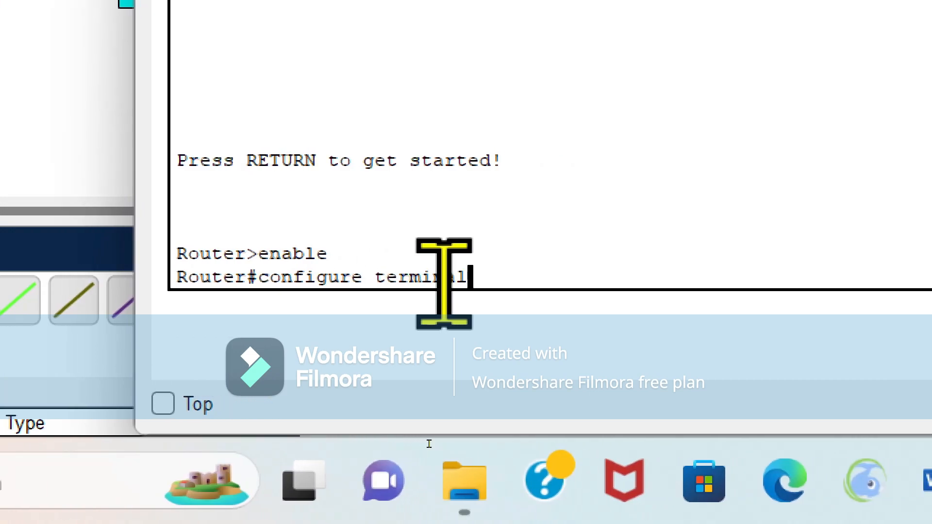
key(Return)
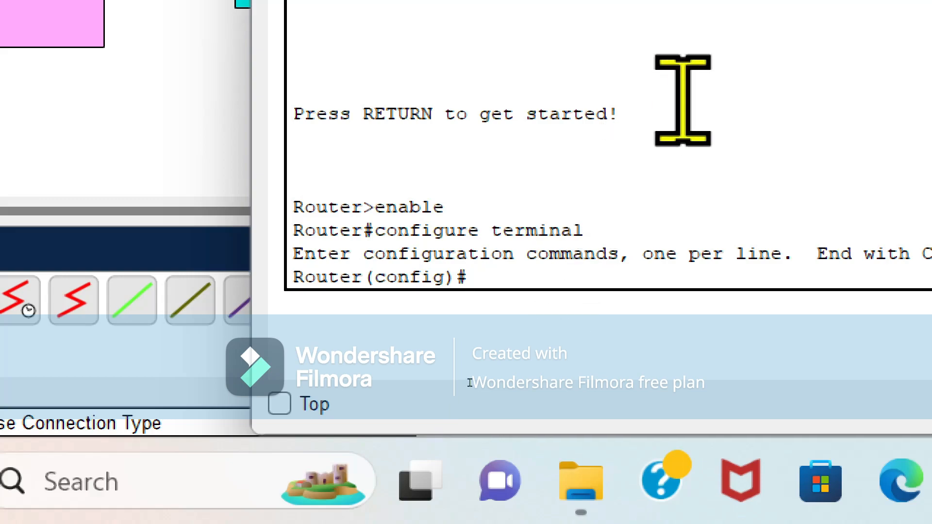
Start BGP configuration on Router0 for autonomous system 1 with router bgp 1
text(router)
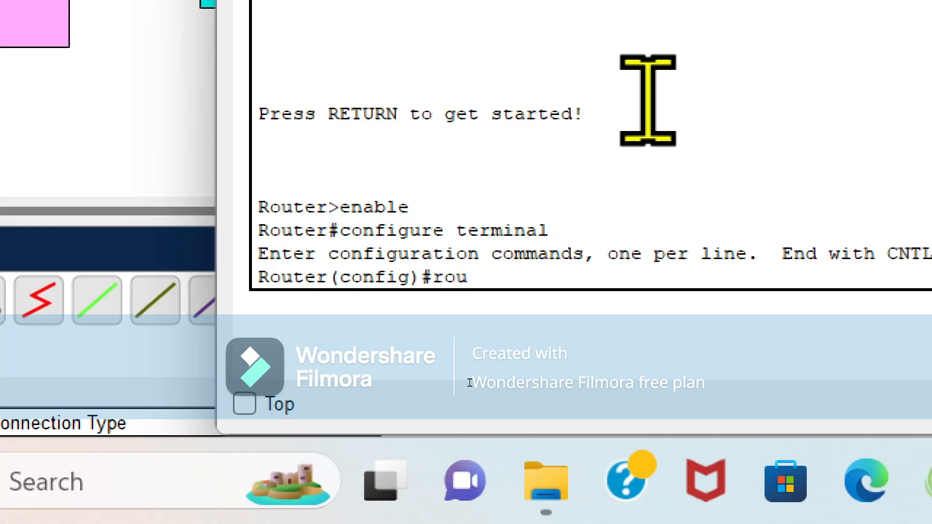
text( bgp)
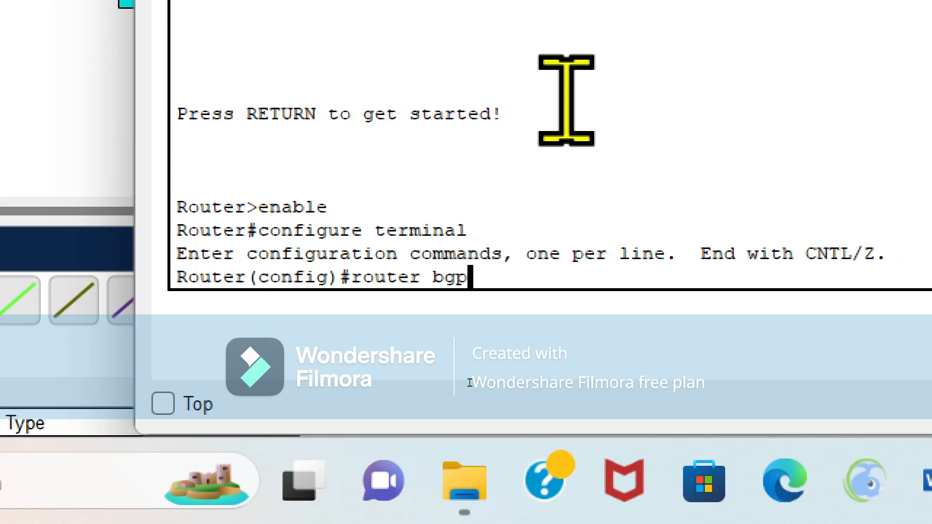
text( 1)
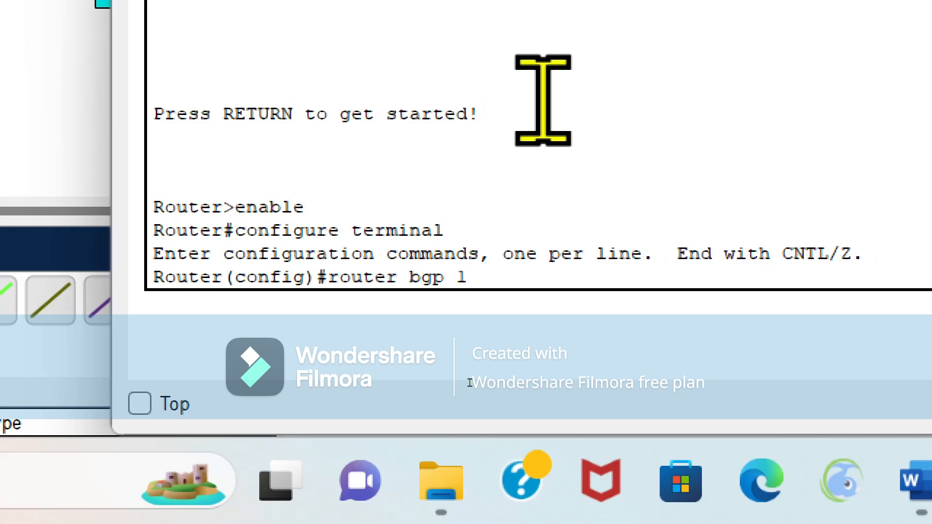
key(Return)
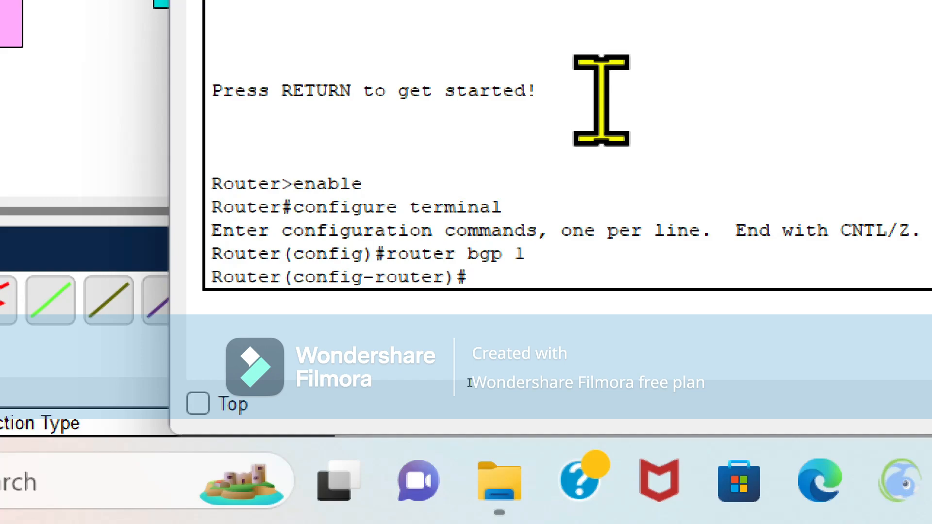
Advertise the network 10.0.0.0 in Router0's BGP configuration
text(etwork)
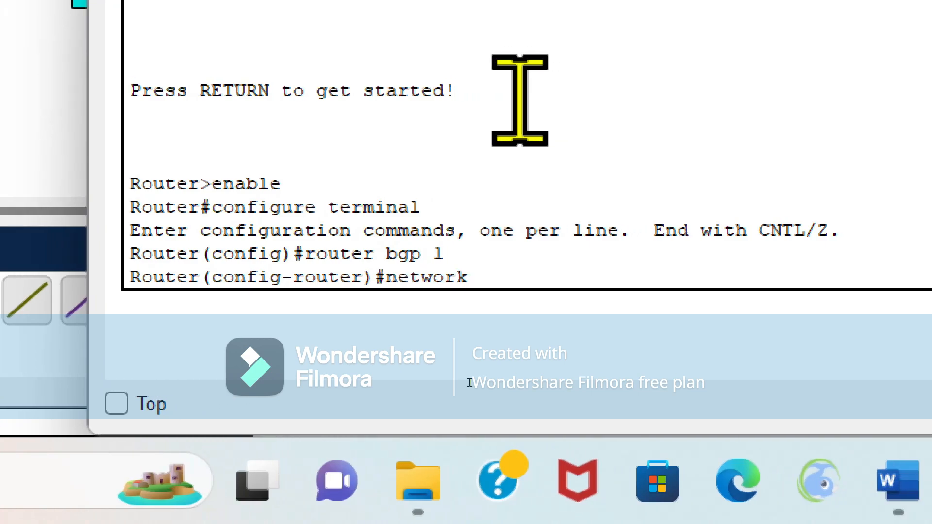
text( 10.0)
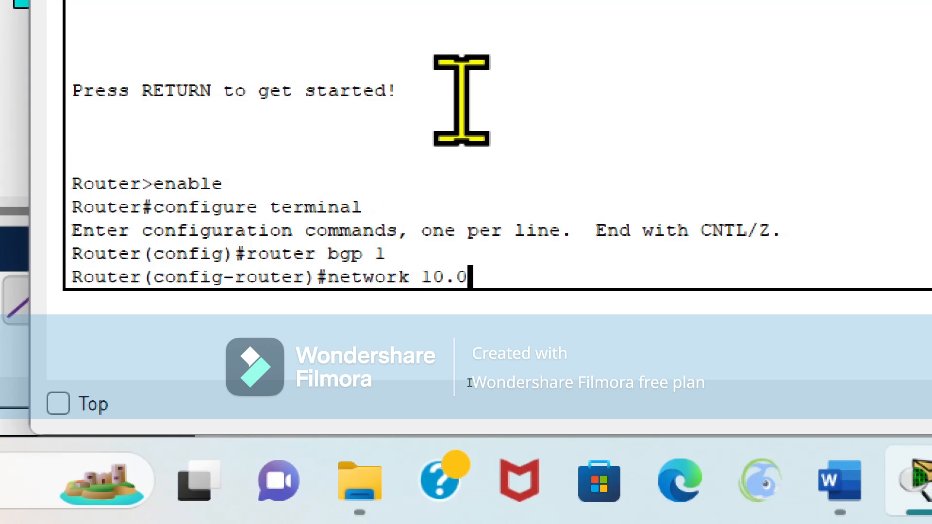
text(.0.0)
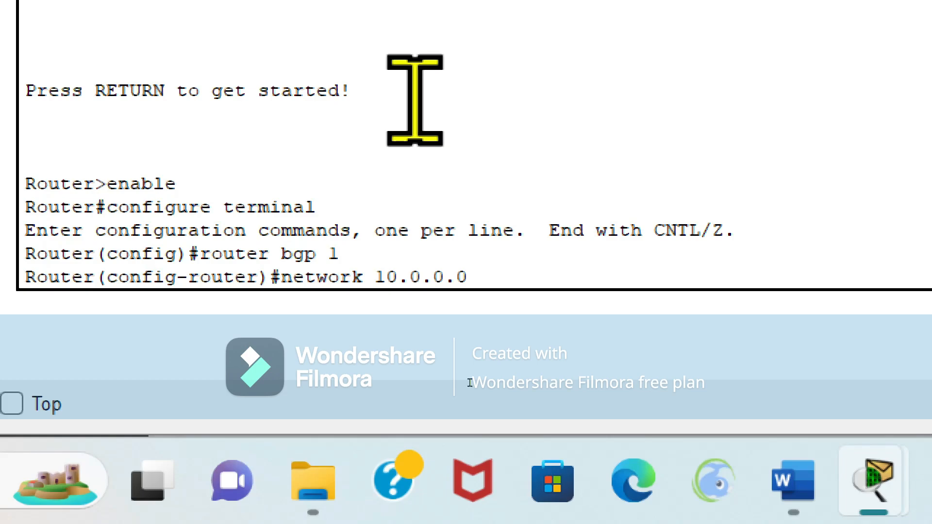
key(Return)
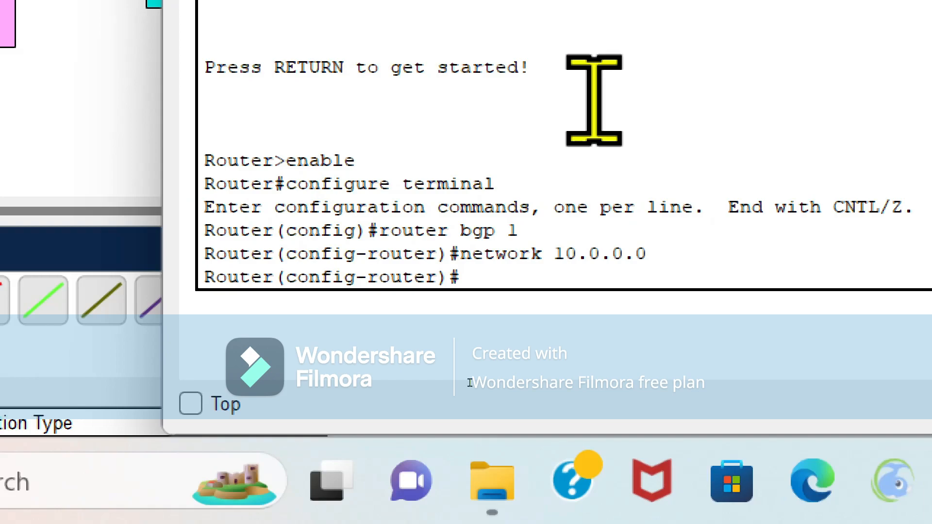
Advertise the network 40.0.0.0 in Router0's BGP configuration by editing the previous network command
key(Up)
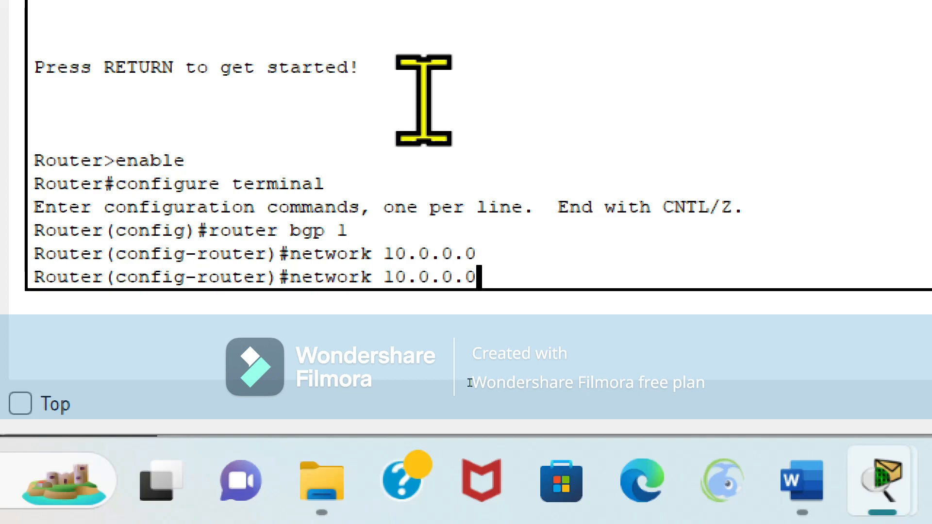
key(Left)
key(Left)
key(Left)
key(Left)
key(Left)
key(Left)
key(Left)
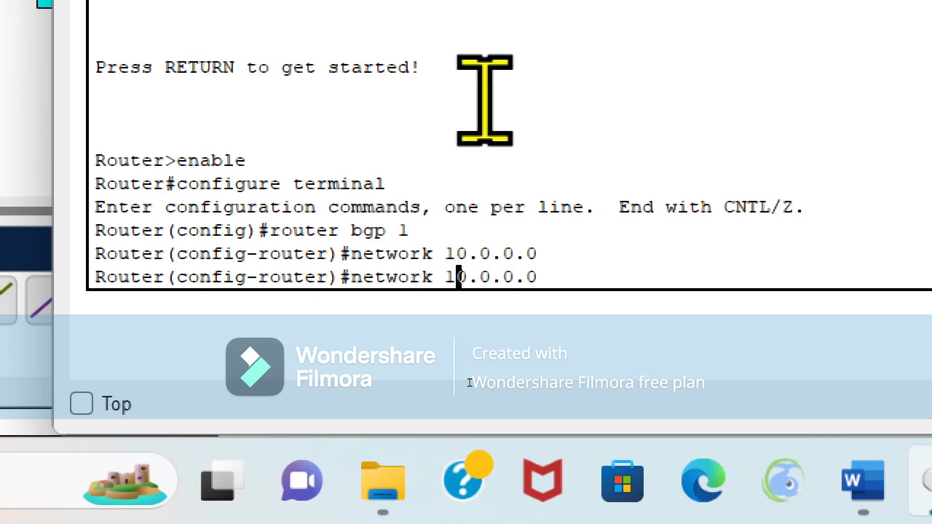
key(BackSpace)
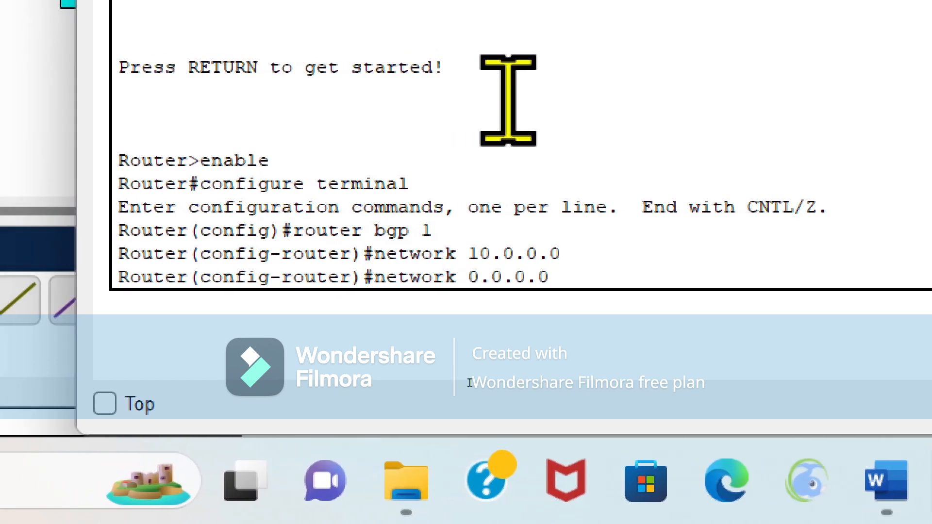
text(4)
key(Right)
key(Right)
key(Right)
key(Right)
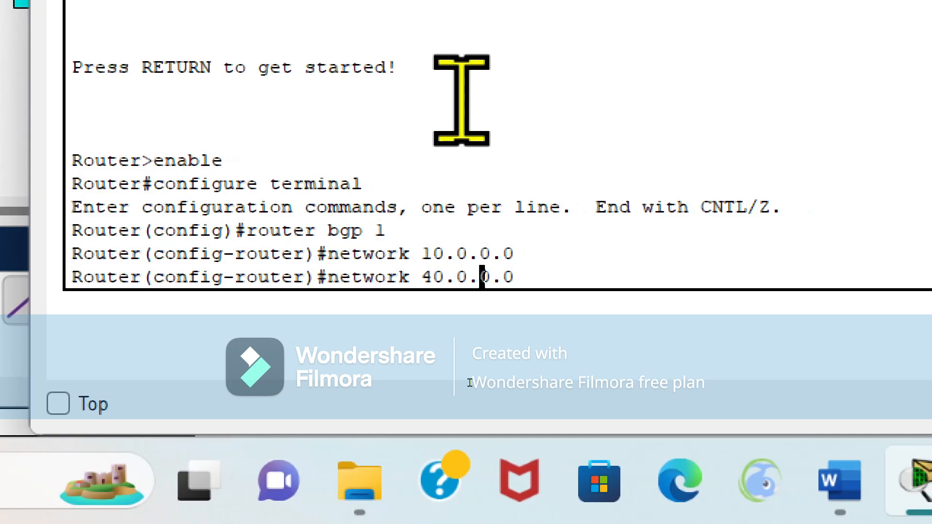
key(Return)
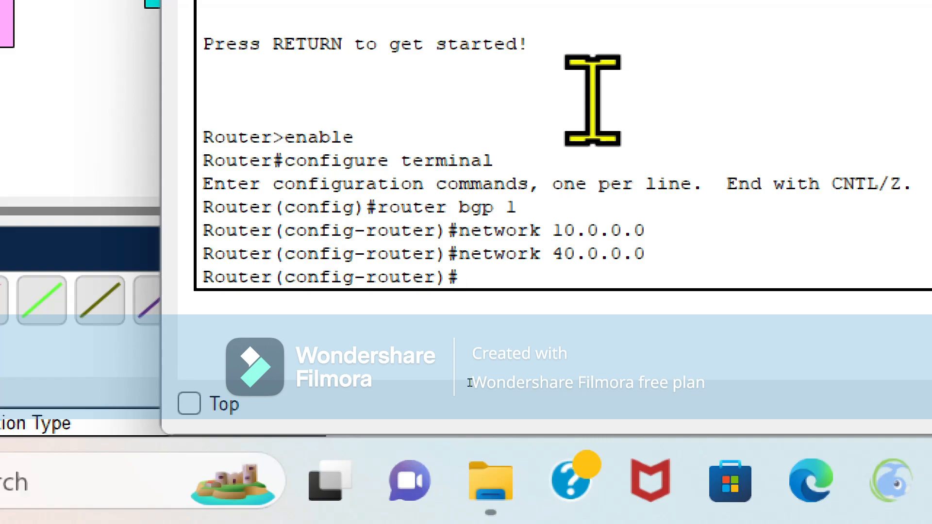
Define 40.40.40.2 as Router0's BGP neighbor in remote autonomous system 2 with neighbor 40.40.40.2 remote-as 2
text(neigh)
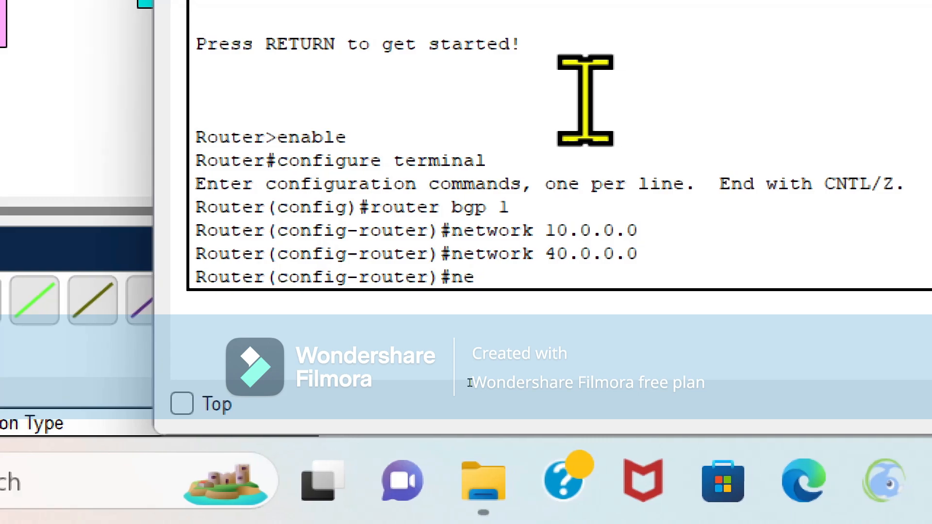
text(bor)
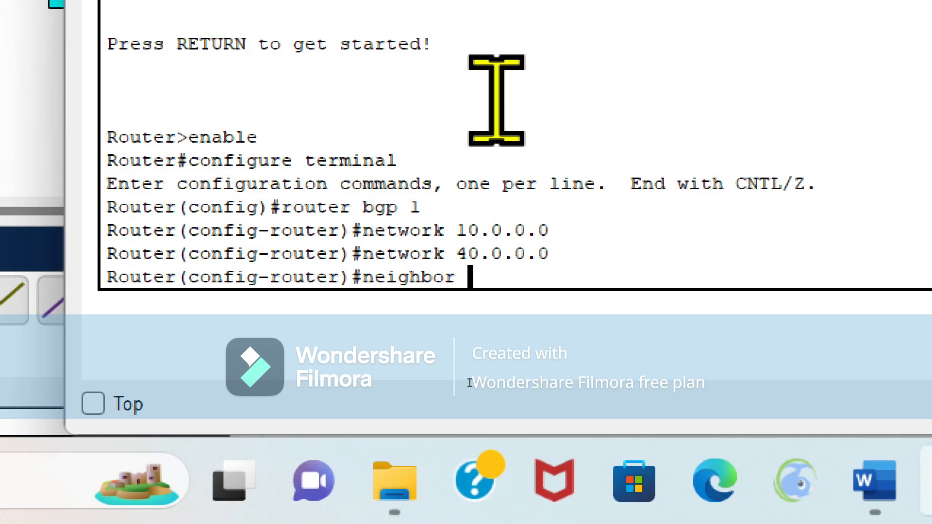
text(40)
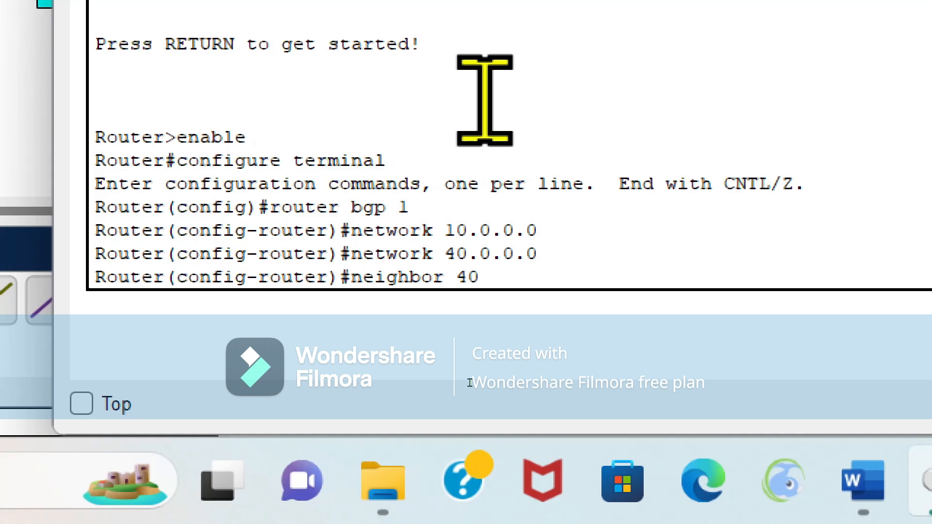
text(.)
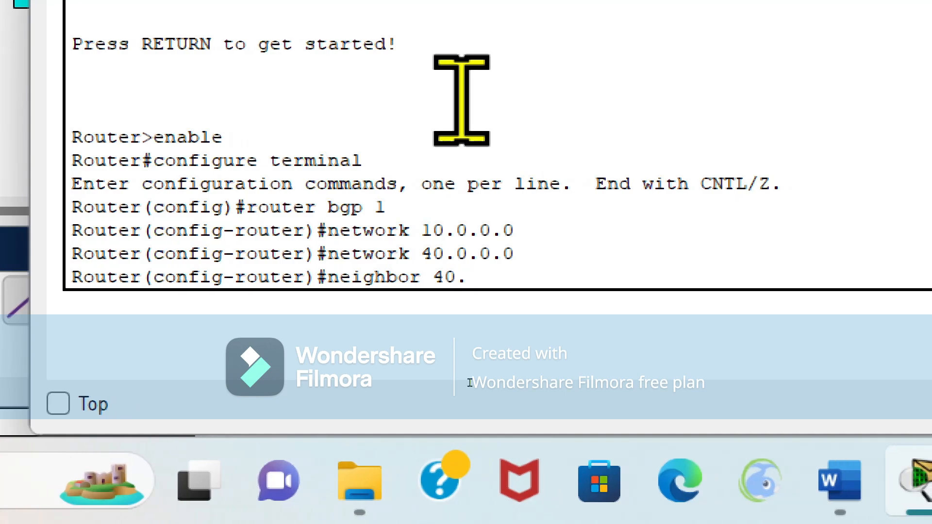
text(40.)
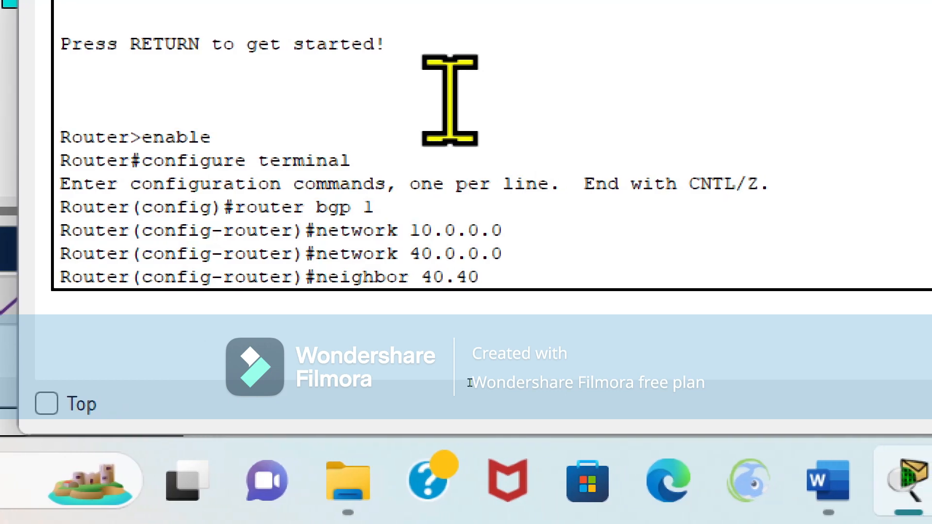
text(40)
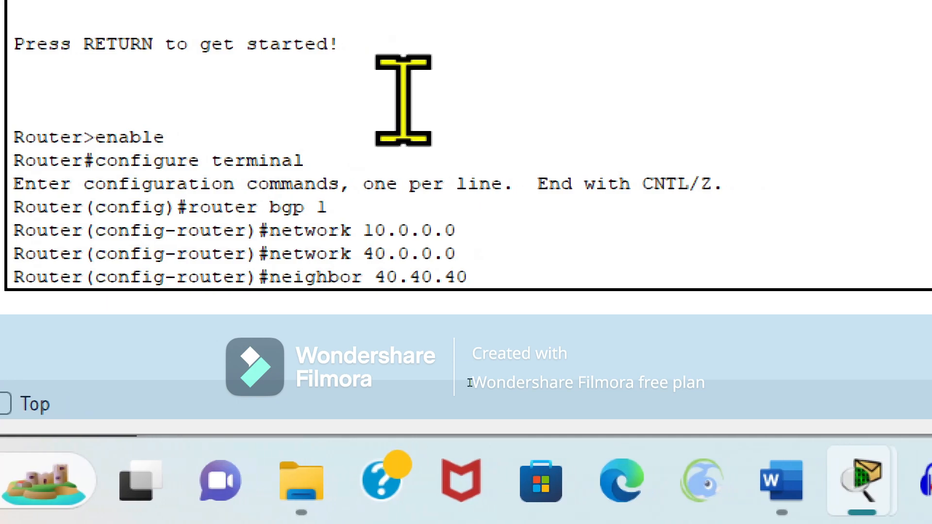
text(.)
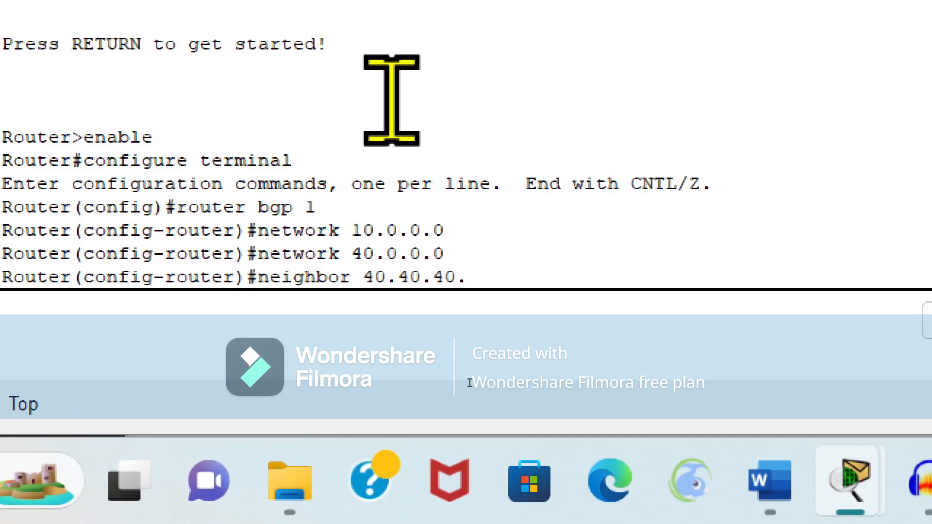
text(2)
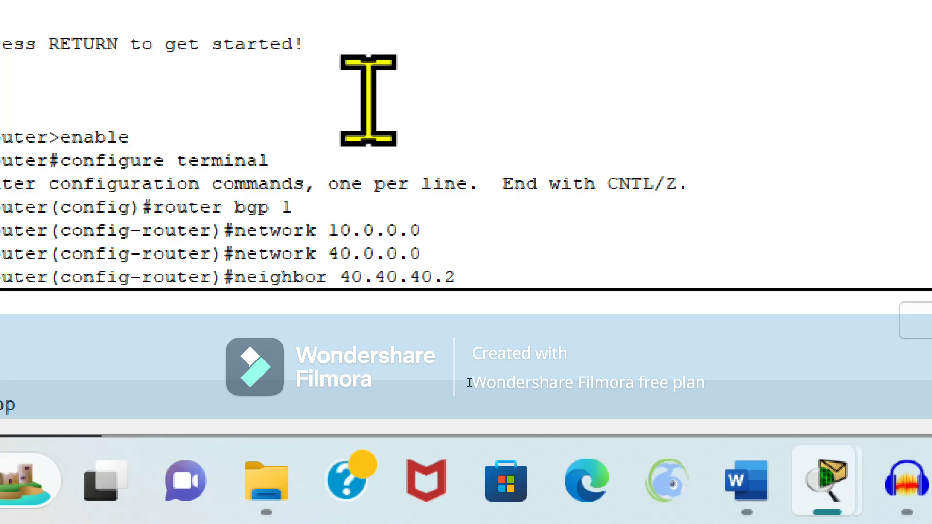
text(remote)
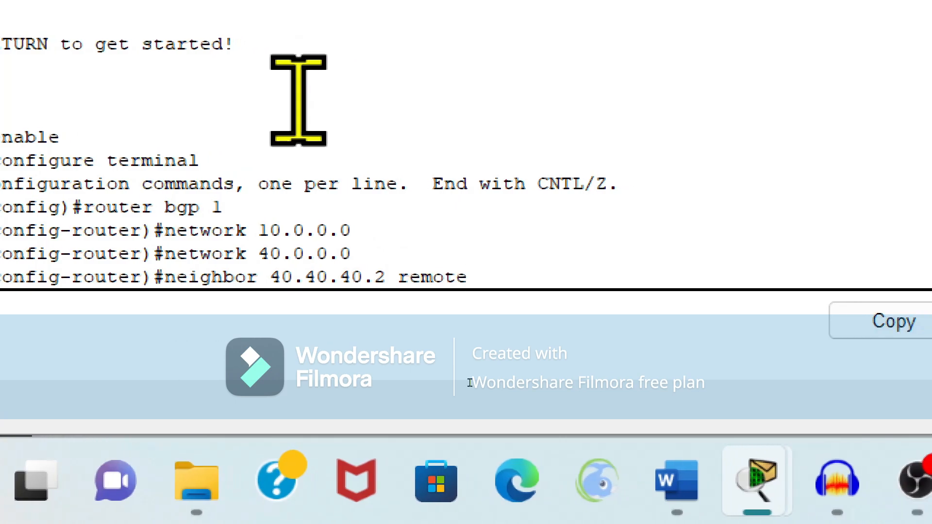
text(-as )
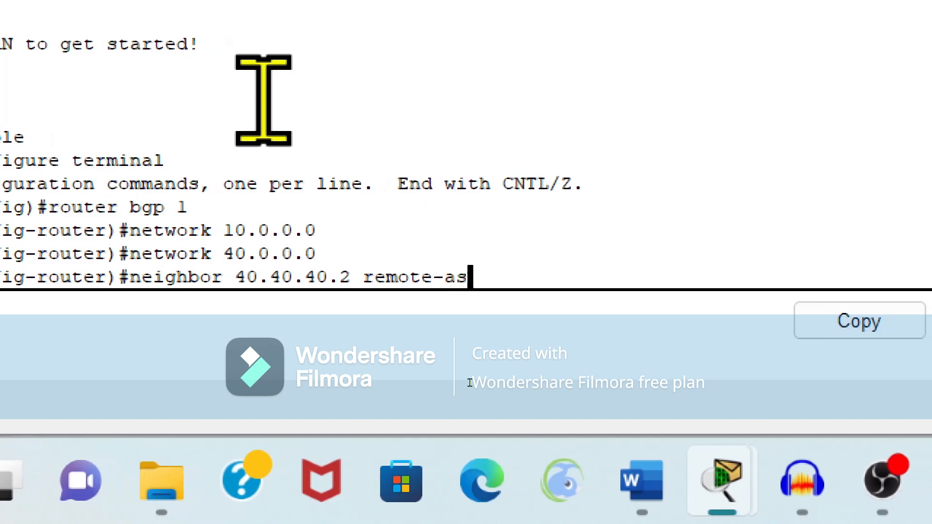
text(2)
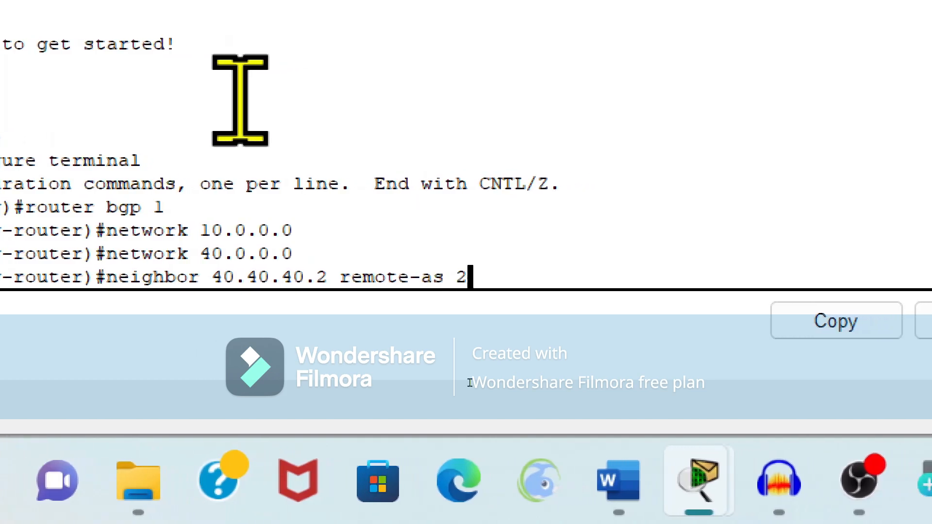
key(Return)
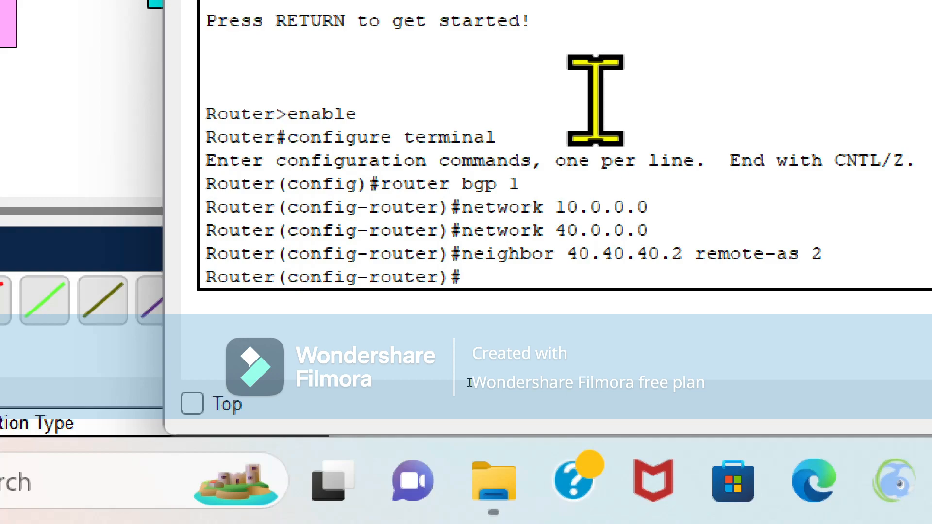
Leave Router0's BGP configuration mode with exit, restore the normal screen magnification and close the router's window
text(exit)
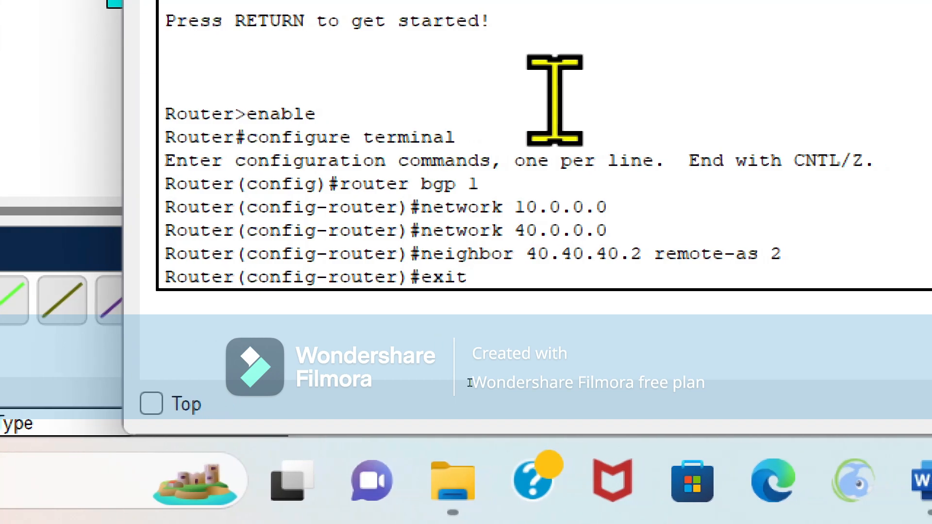
key(Return)
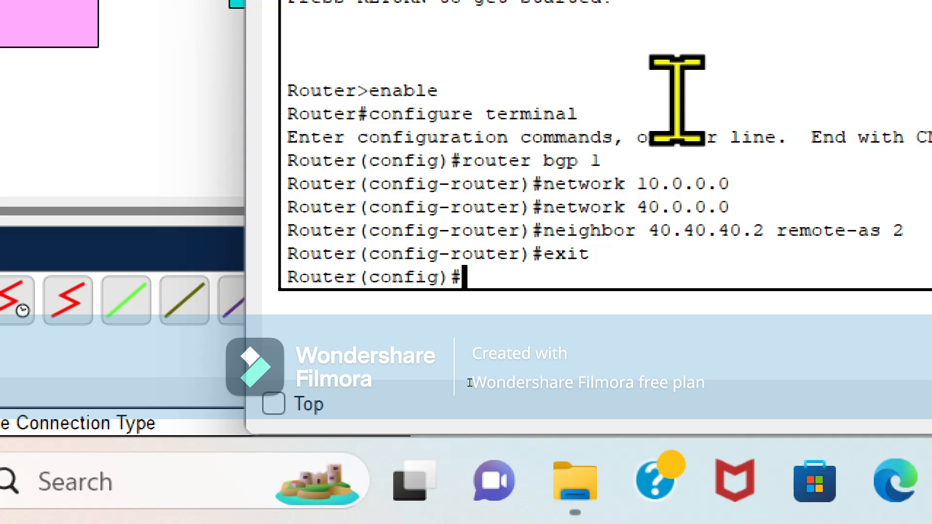
key(super+minus)
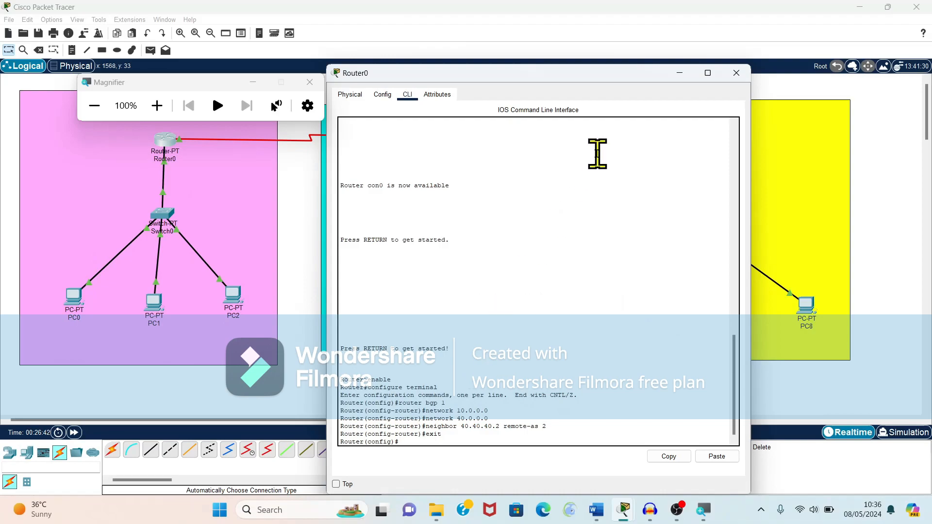
click(738, 74)
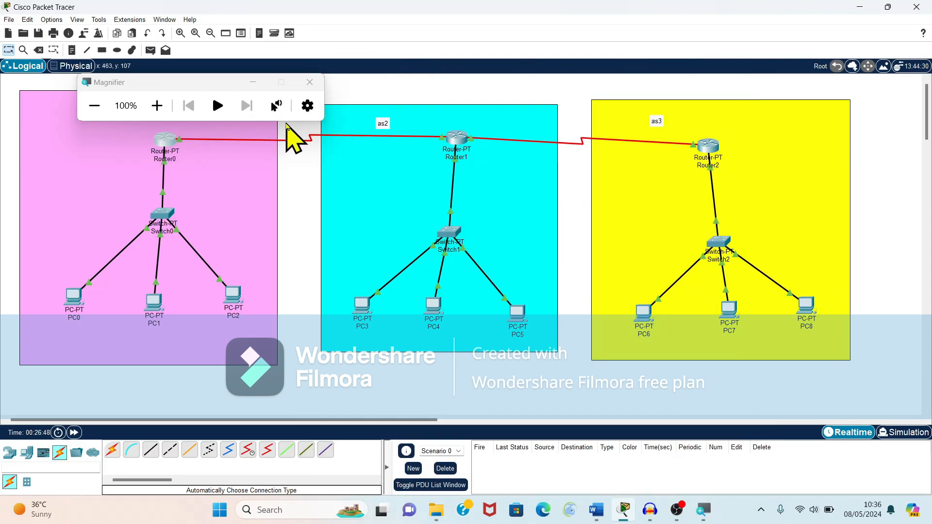
Open the command line of Router1 and enter privileged mode with enable
click(460, 142)
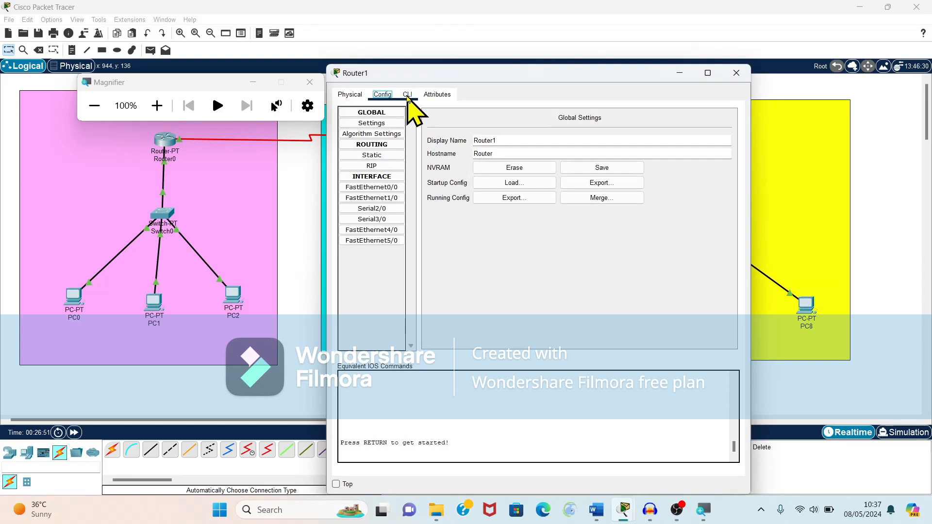
click(407, 95)
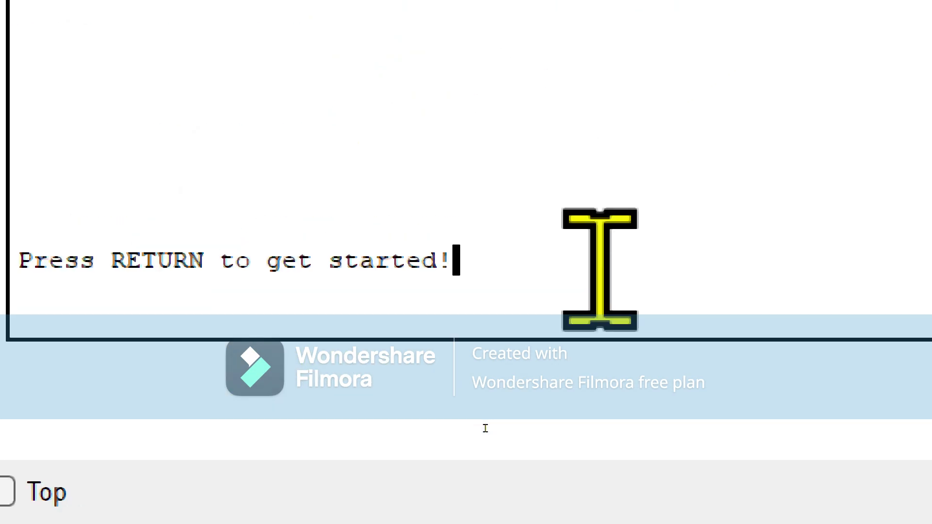
key(Return)
text(ena)
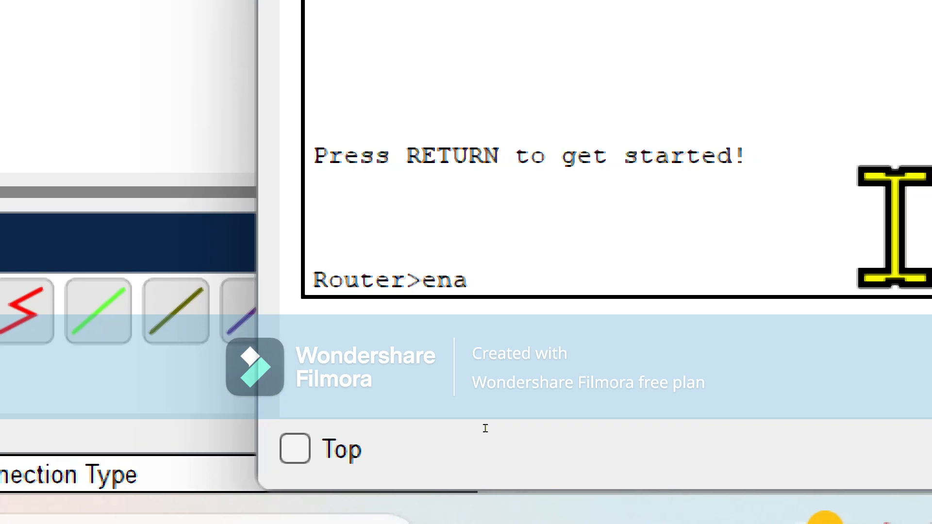
text(ble)
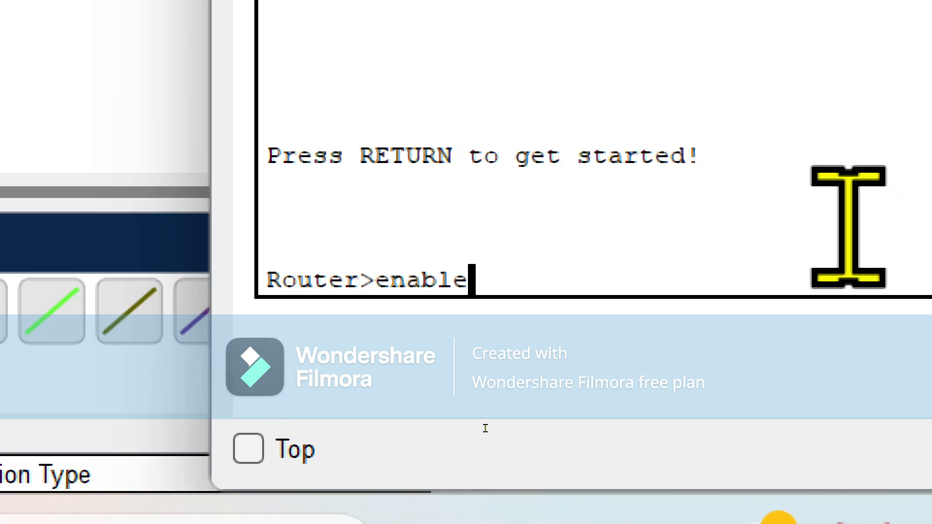
key(Return)
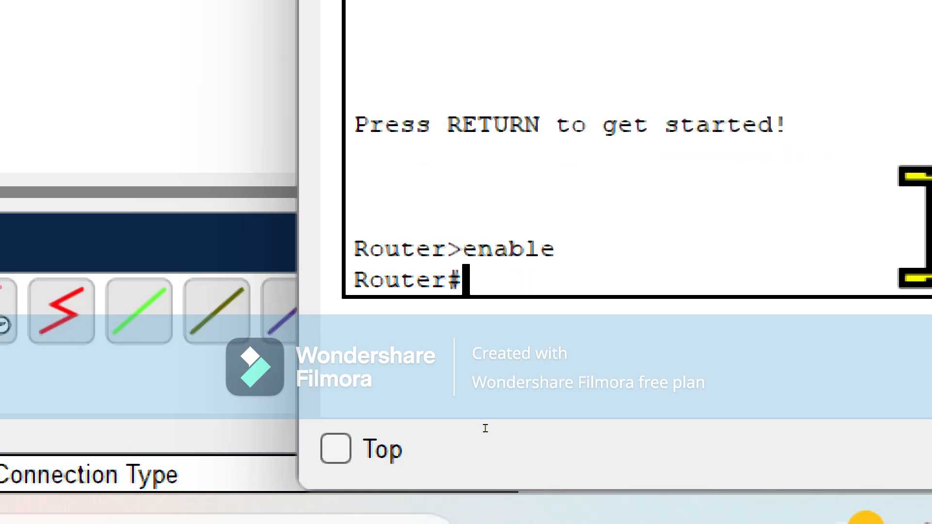
Enter global configuration mode on Router1 with configure terminal
text(con)
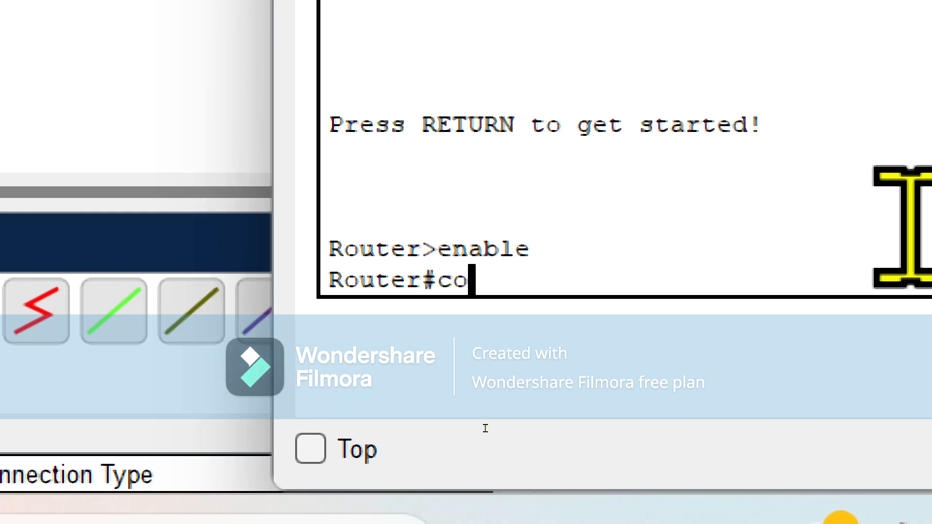
text(figu)
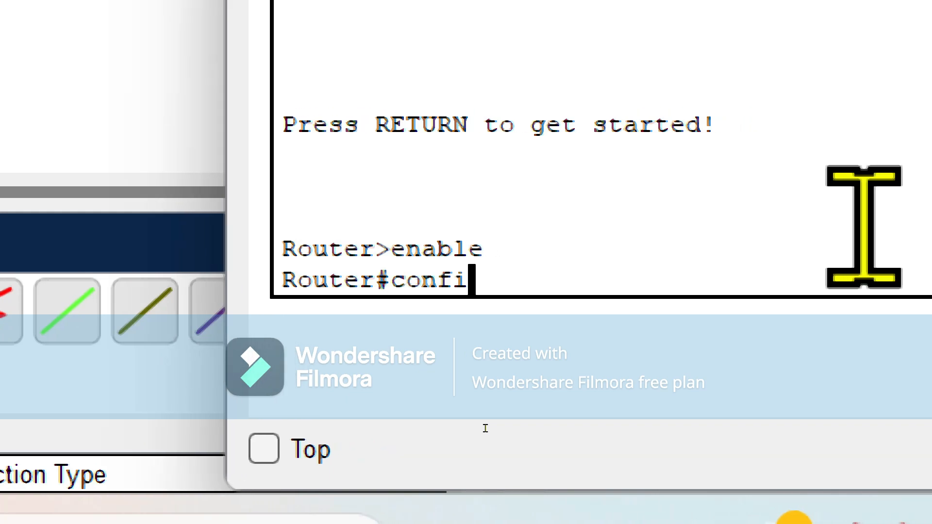
text(re ter)
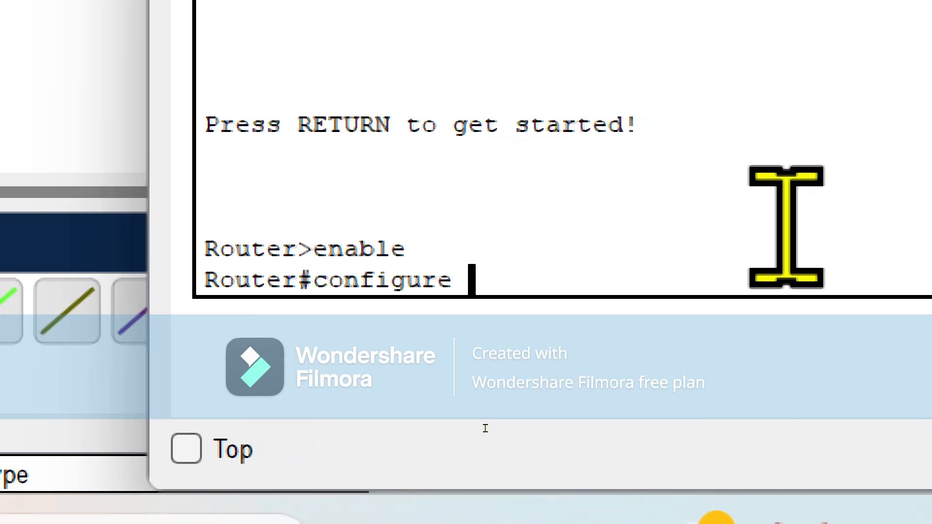
text(minal)
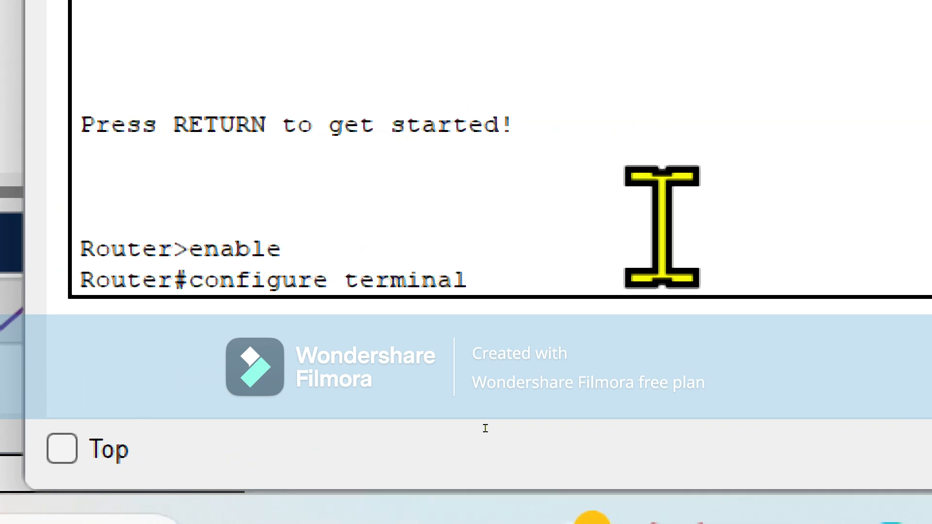
key(Return)
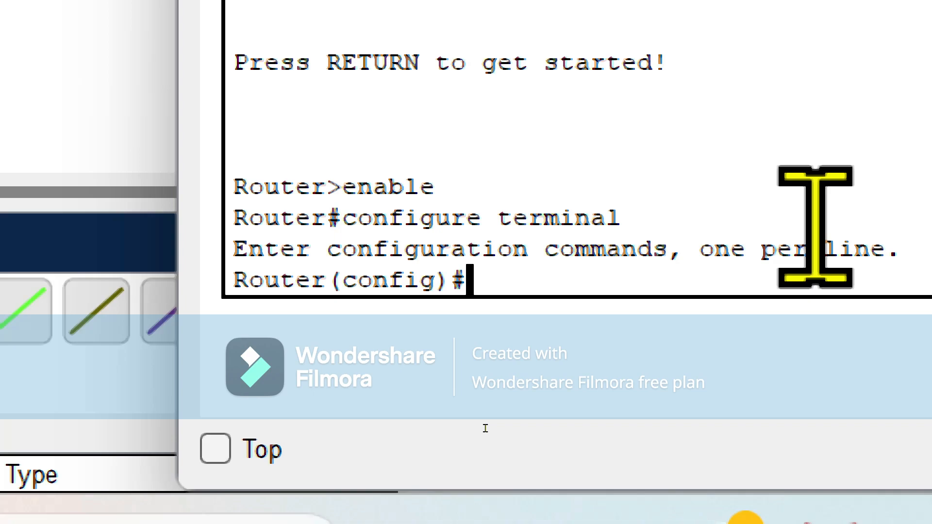
Start BGP configuration on Router1 for autonomous system 2 with router bgp 2
text(router)
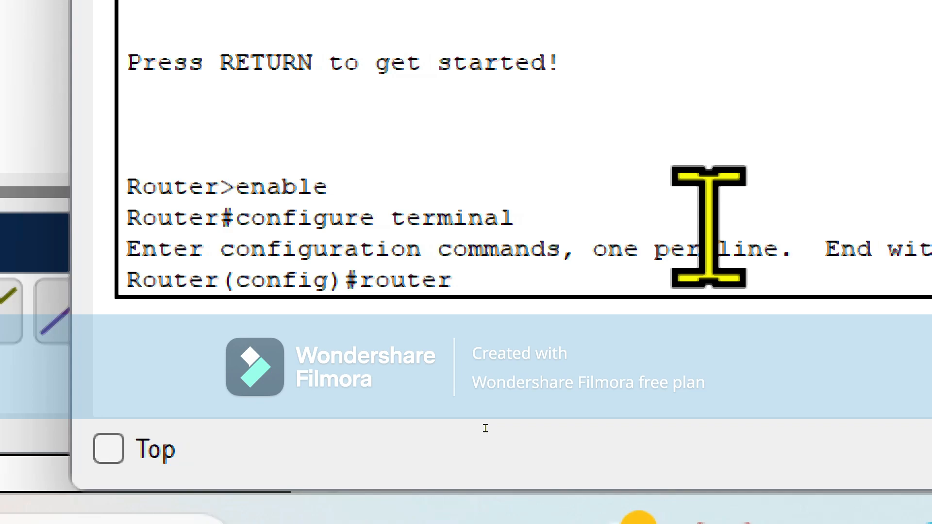
text(bgp)
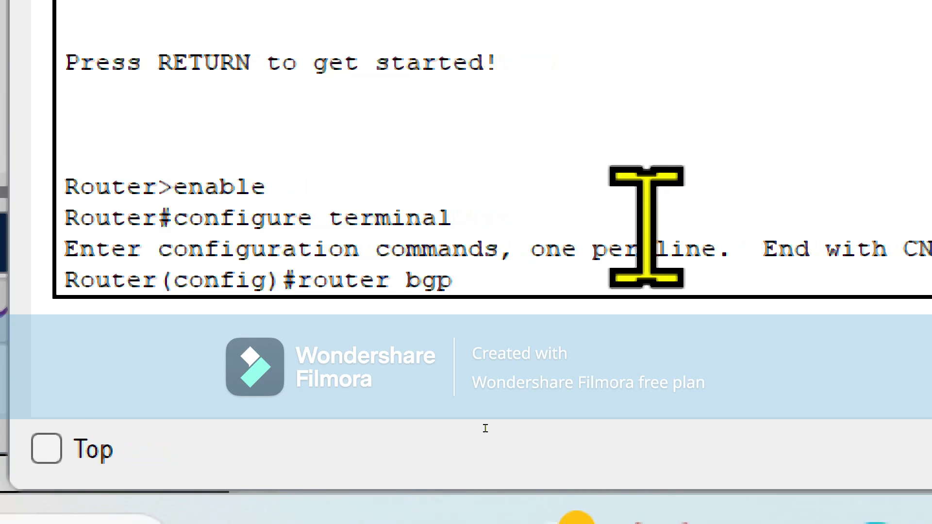
text( 2)
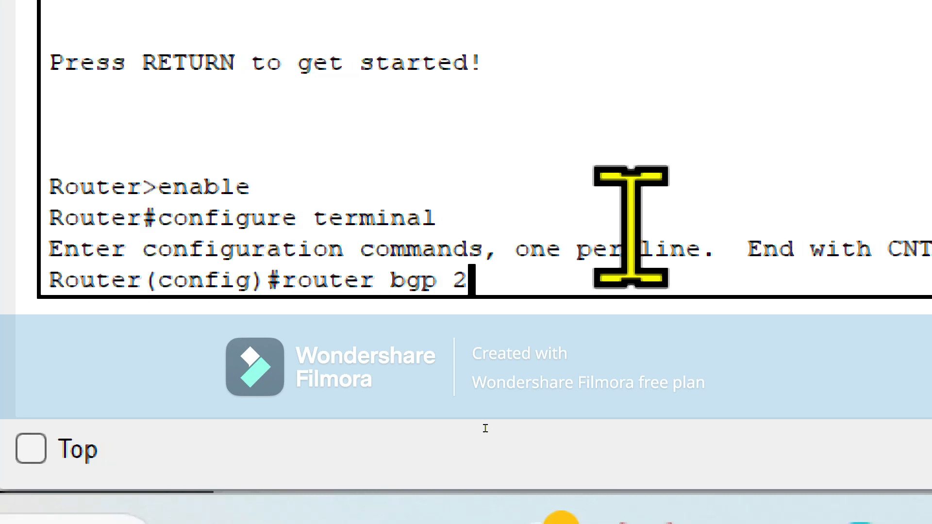
key(Return)
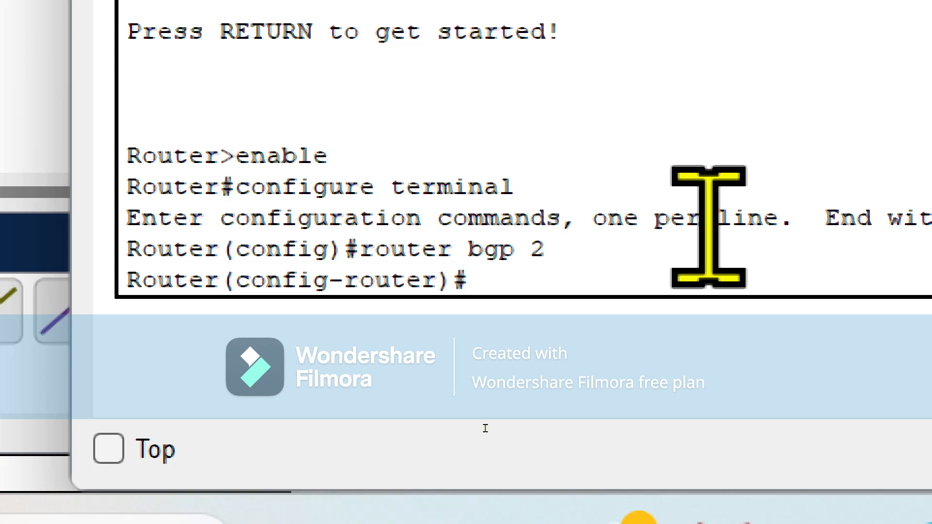
Advertise network 20.0.0.0 in Router1's BGP configuration with network 20.0.0.0
text(netwo)
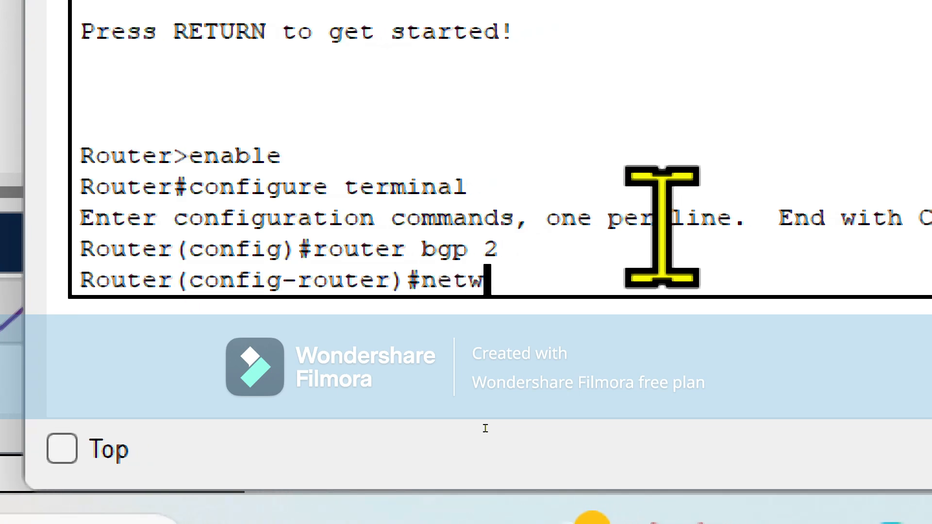
text(rk 20.0.)
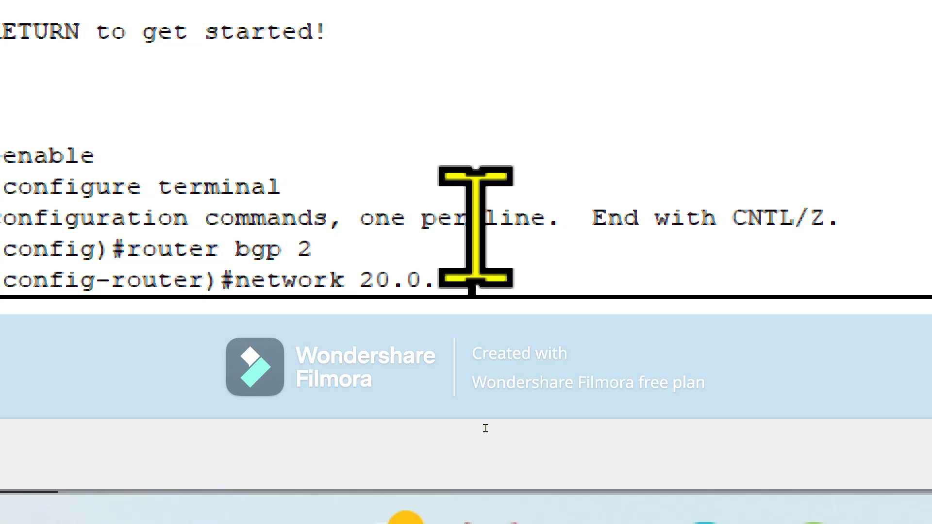
text(0.)
text(0)
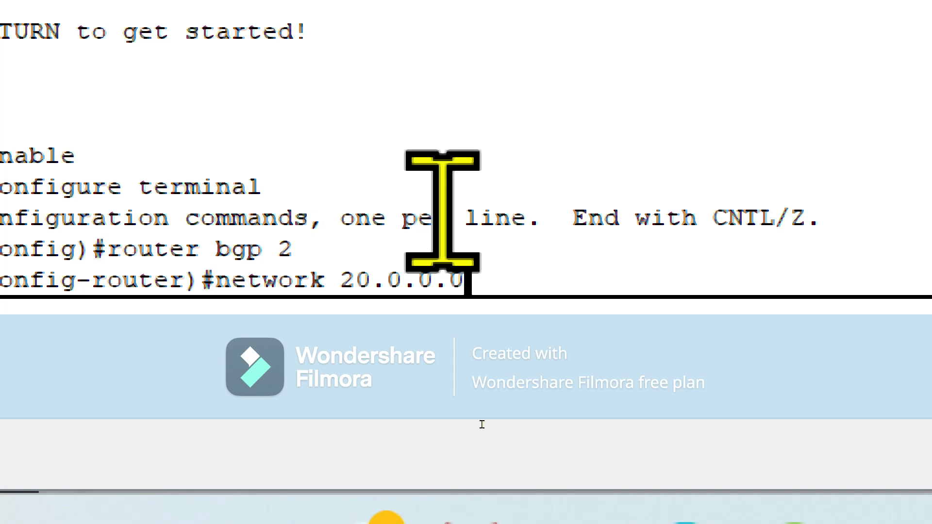
key(Return)
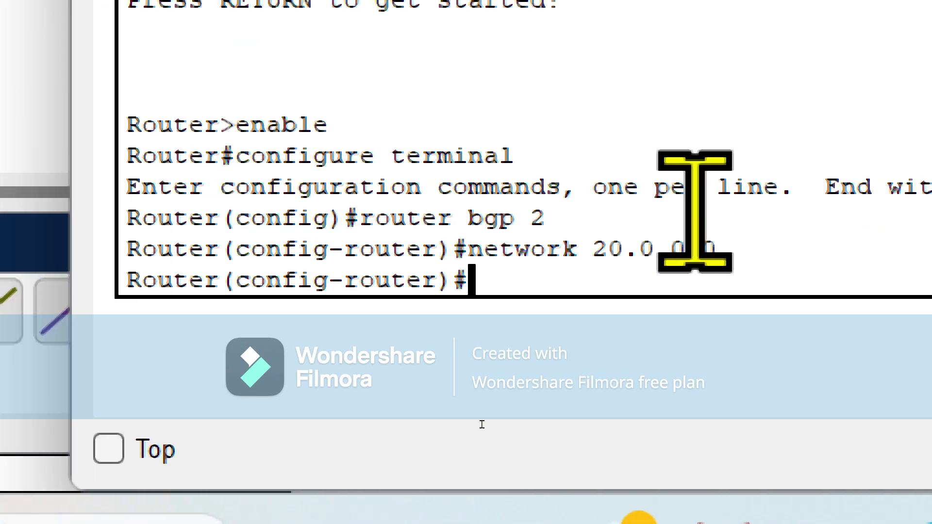
Advertise network 40.0.0.0 in Router1's BGP configuration with network 40.0.0.0
text(networ)
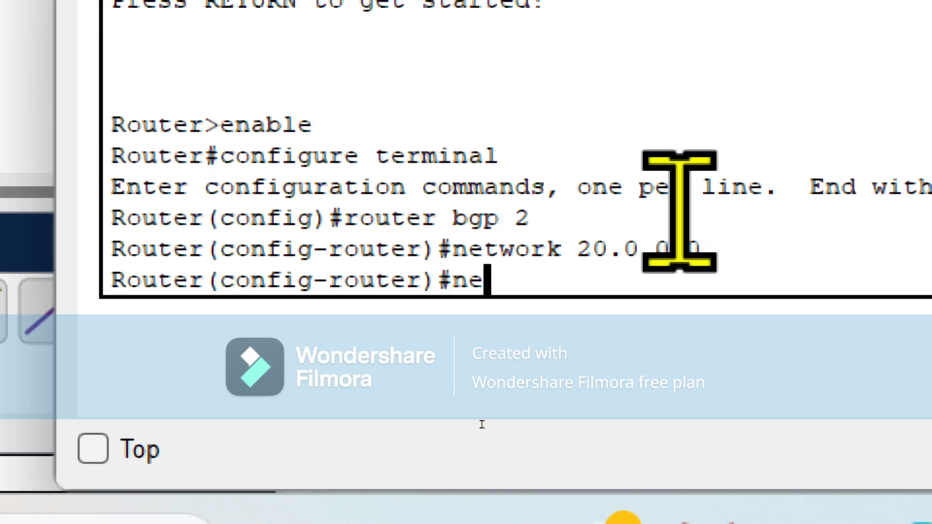
text(k)
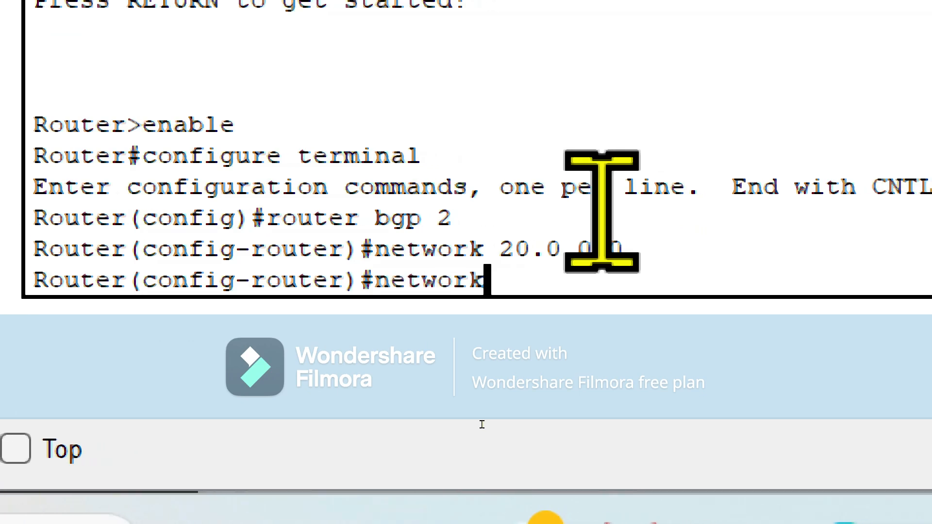
text( 40.0)
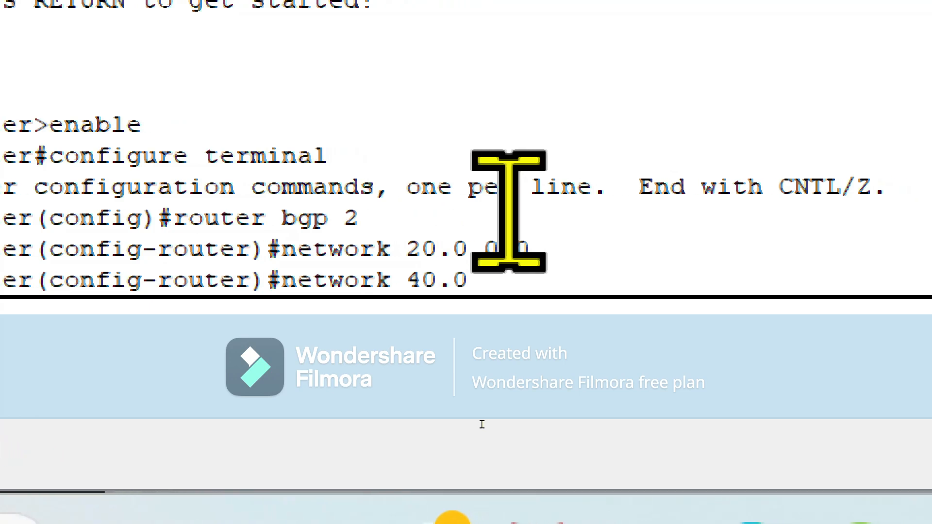
text(.0.0)
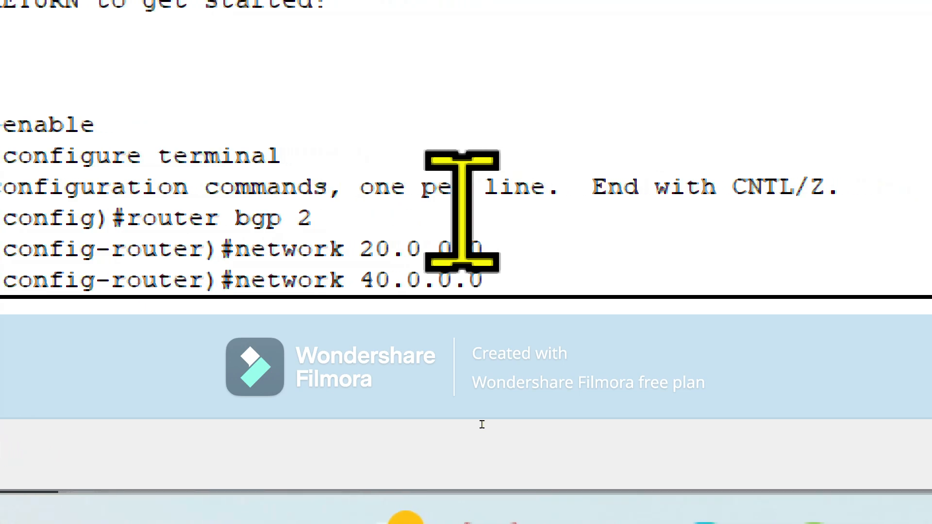
key(Return)
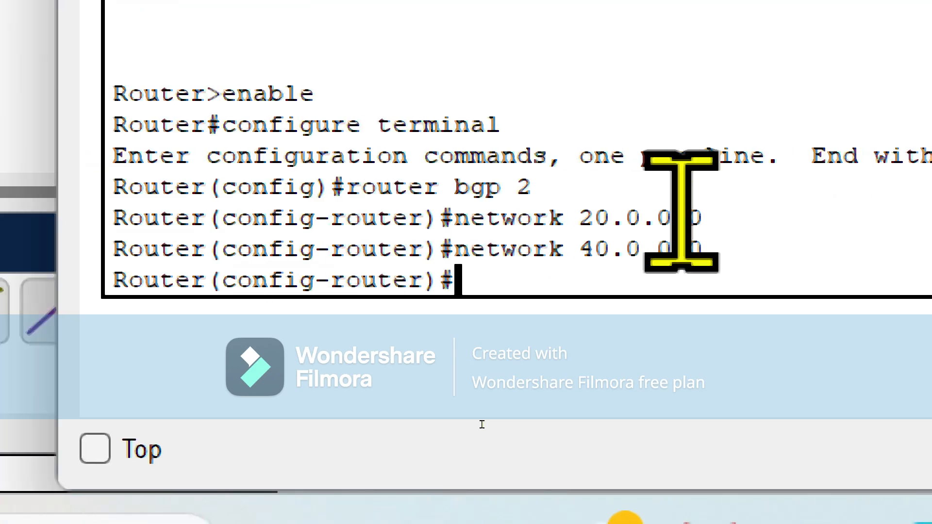
Recall the last network command on Router1 and change it to network 50.0.0.0 to advertise that network
key(Up)
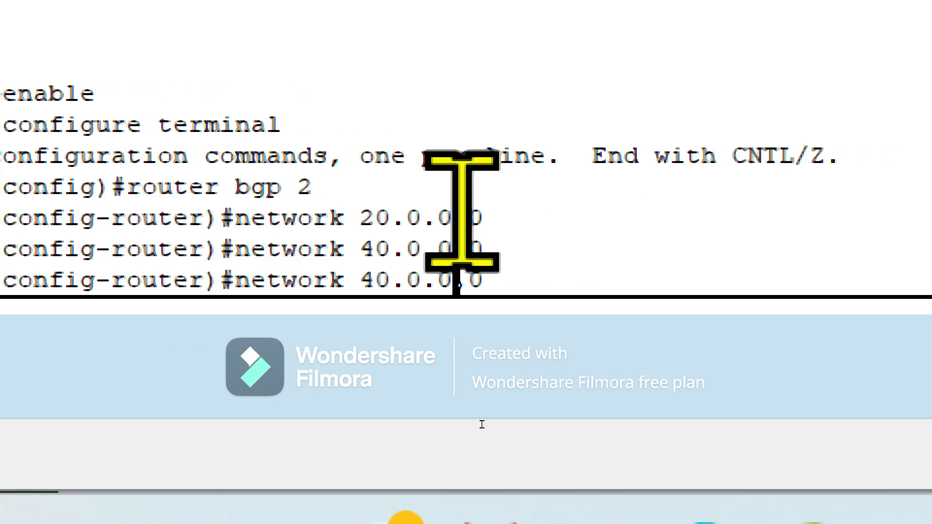
key(Left)
key(Left)
key(Left)
key(Left)
key(Left)
key(Left)
key(Left)
key(BackSpace)
text(5)
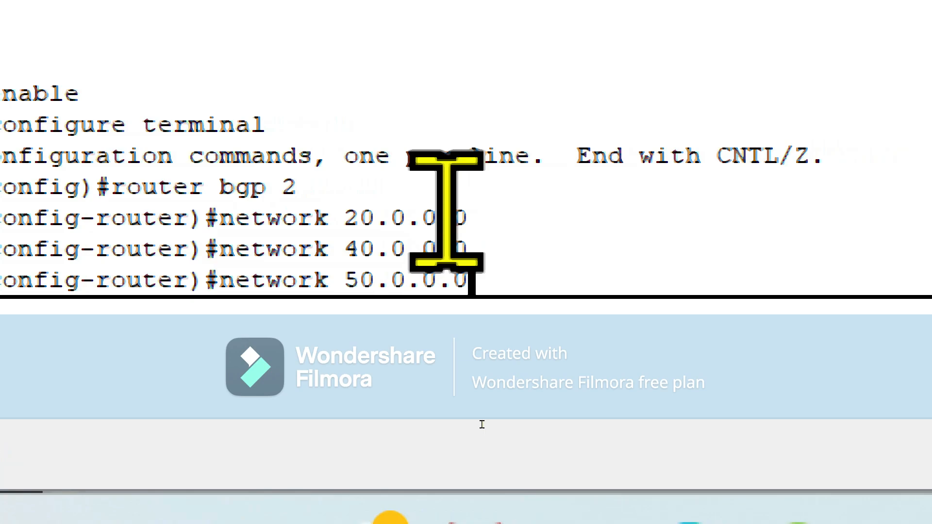
key(Return)
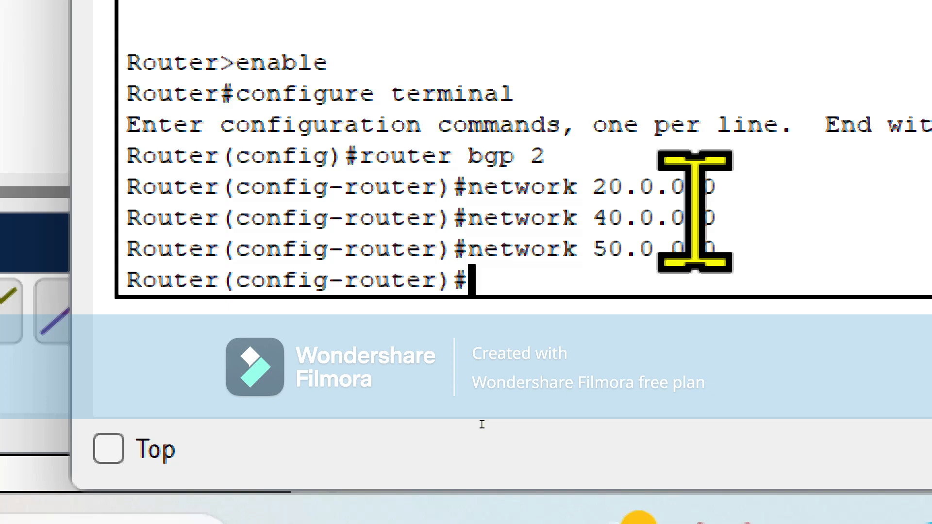
Define Router1's BGP neighbor in autonomous system 1 with neighbor 40.40.40.1 remote-as 1, and return to a fresh prompt
text(neighbor)
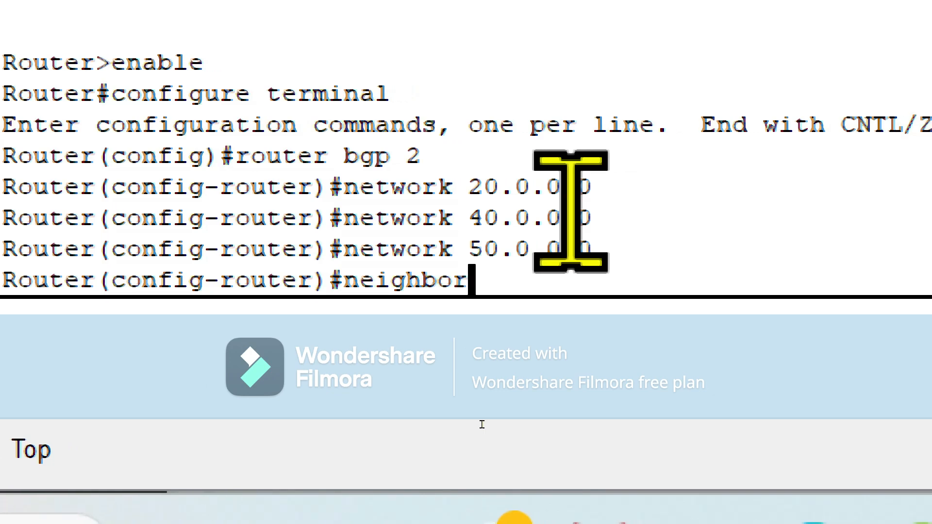
text( 40.)
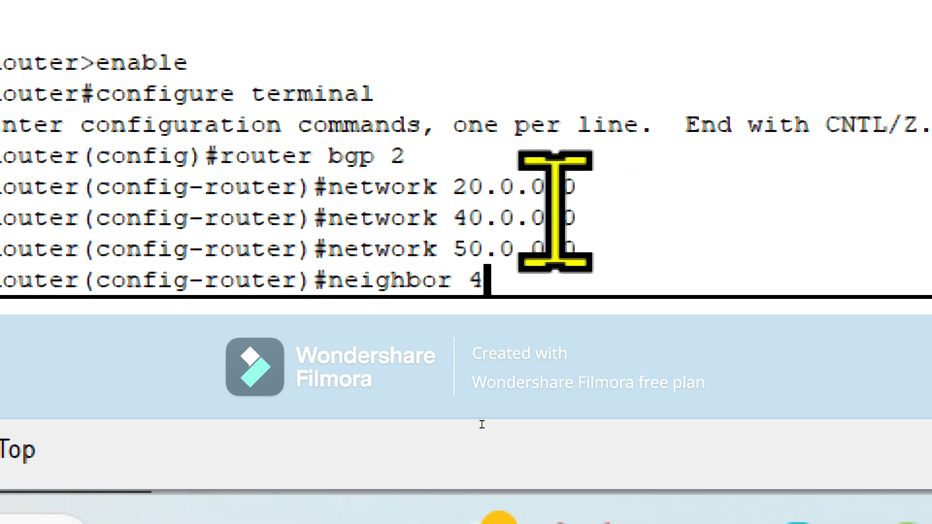
text(40.40)
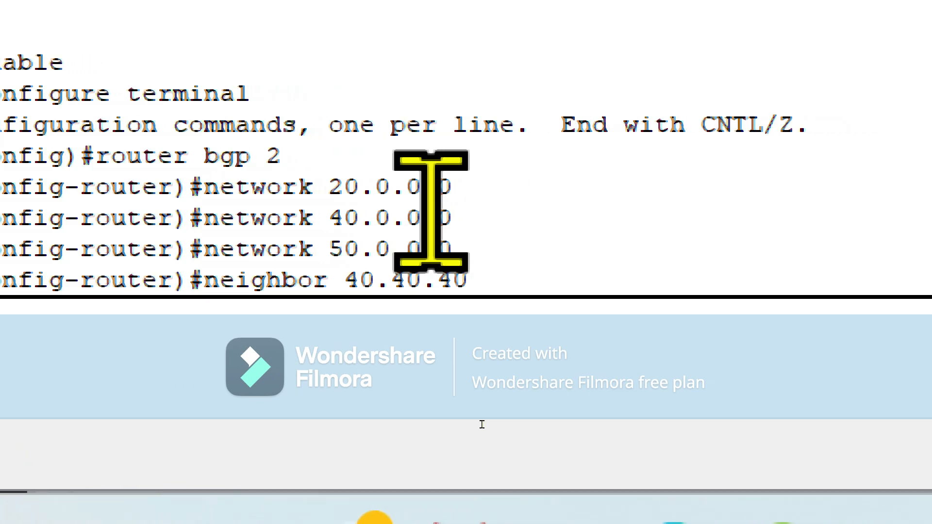
text(.1)
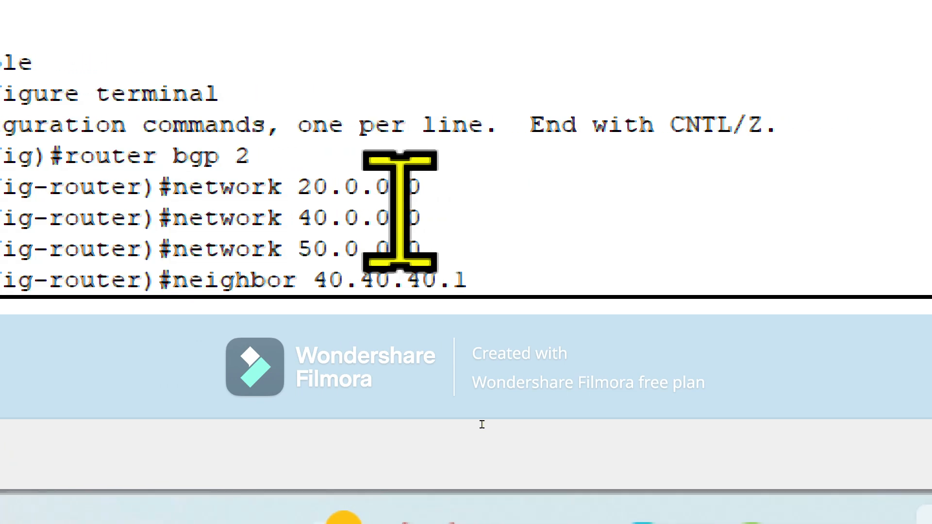
text( remo)
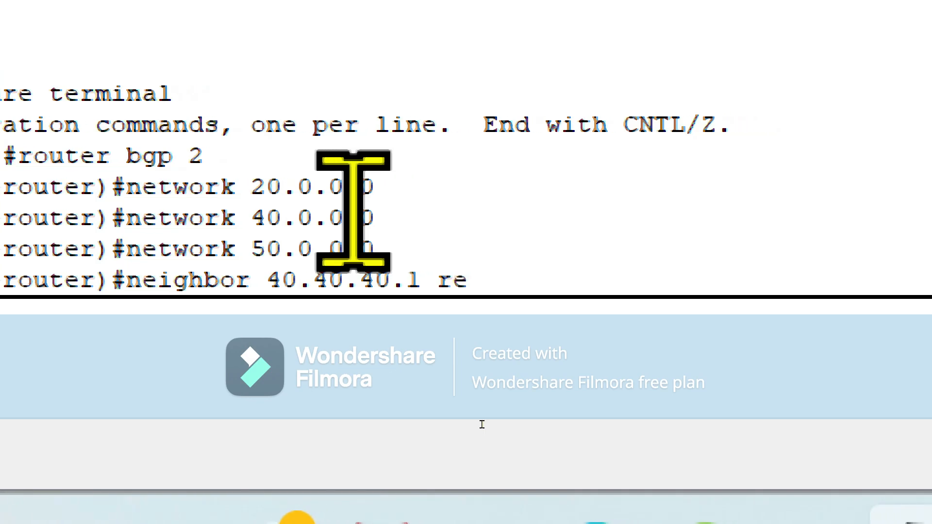
text(te)
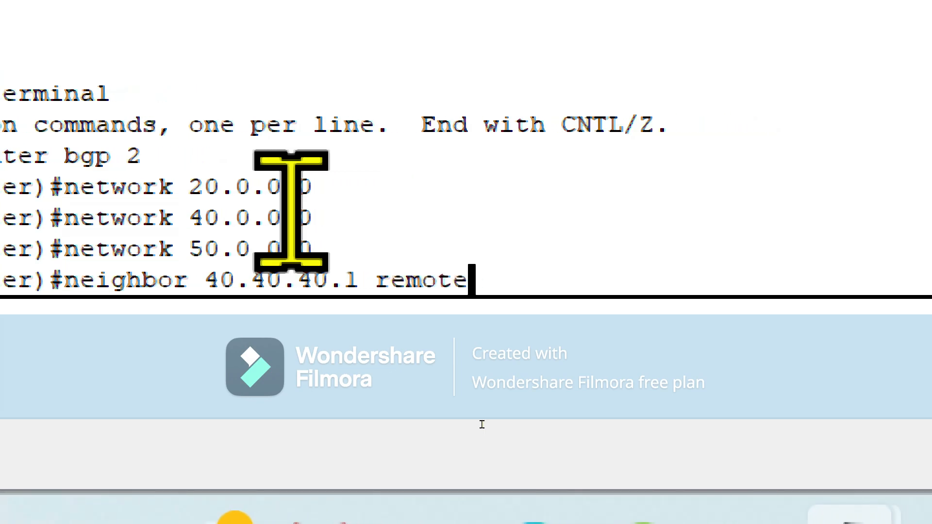
text(-as)
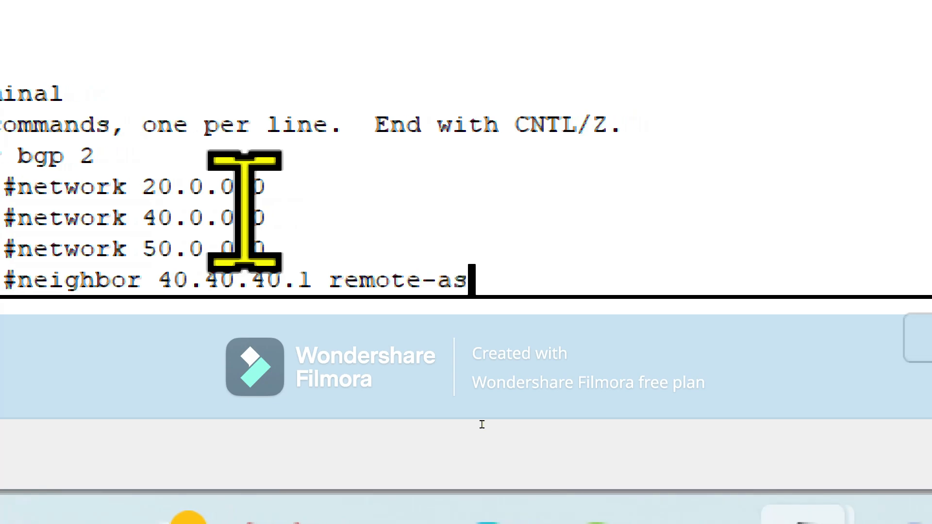
text( 1)
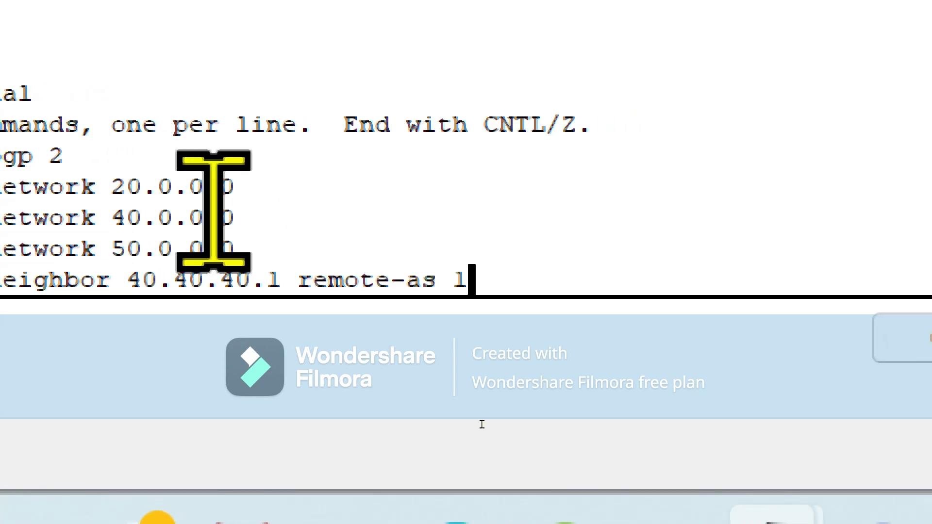
key(Return)
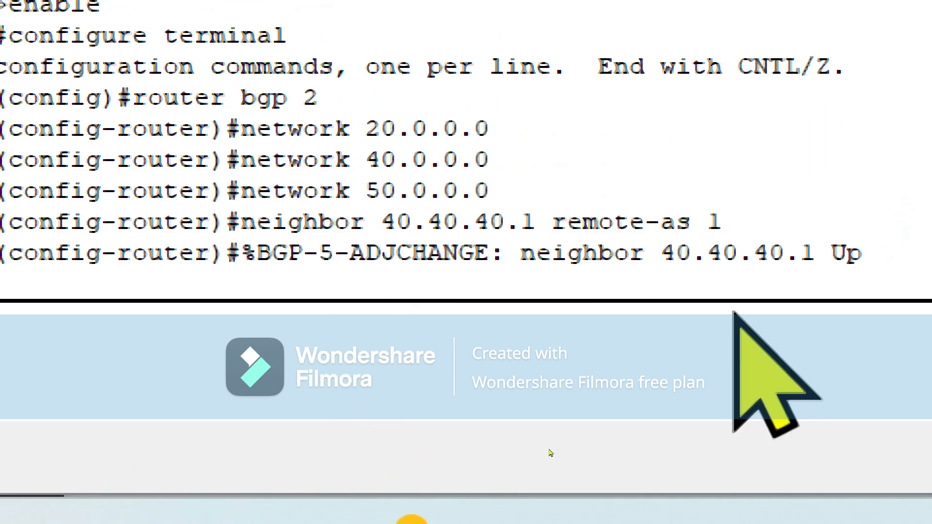
click(862, 242)
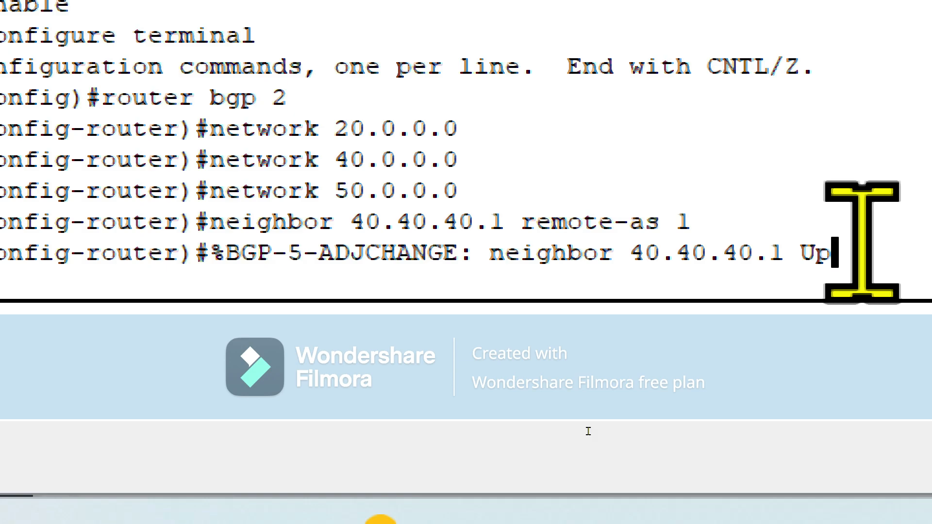
key(Return)
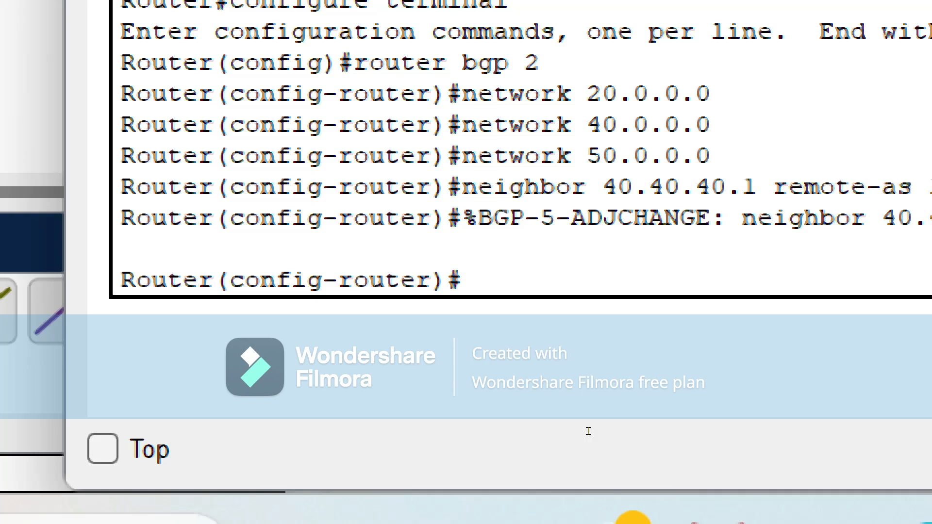
Define Router1's BGP neighbor in autonomous system 3 with neighbor 50.50.50.2 remote-as 3
text(neighb)
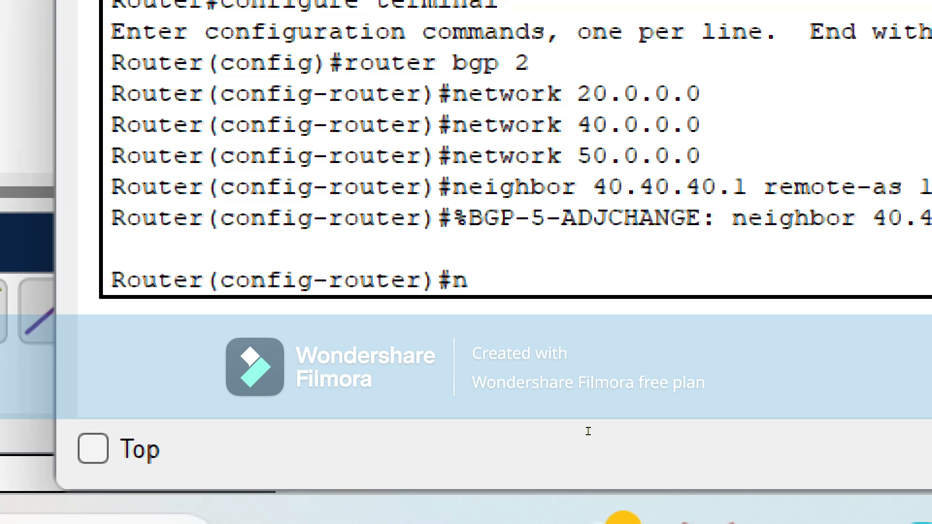
text(or)
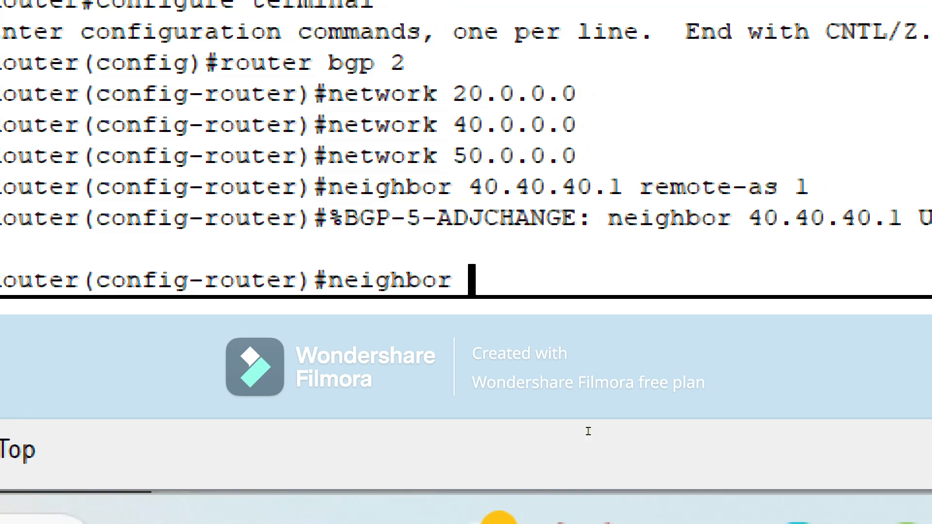
text( 50.50.50.)
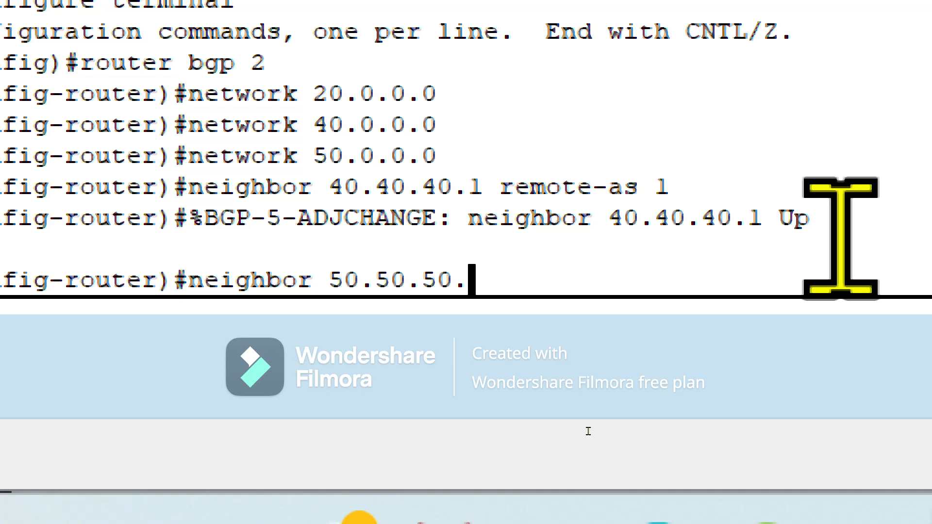
text(2)
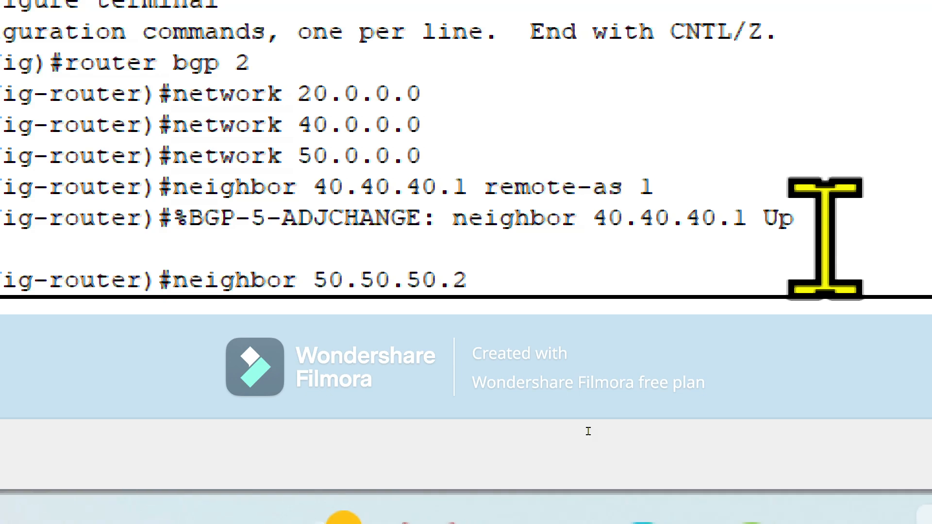
text( rem)
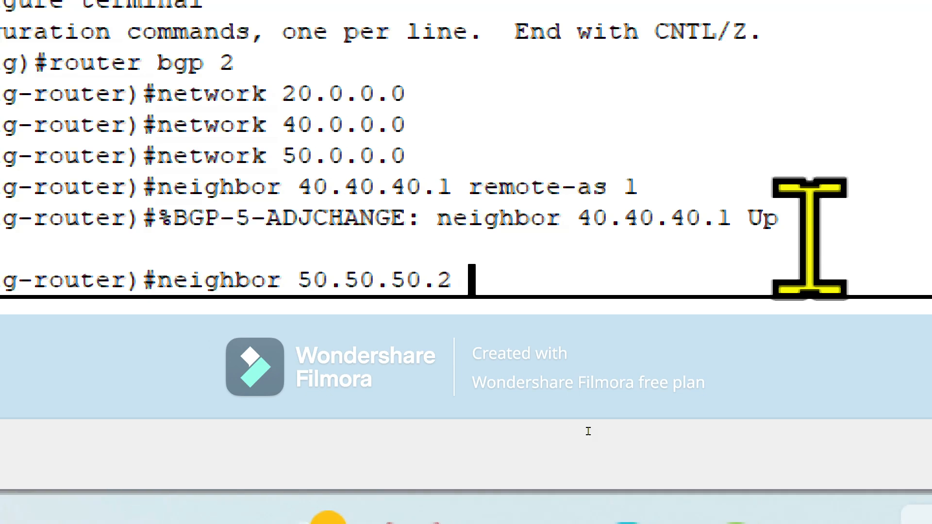
text(ote)
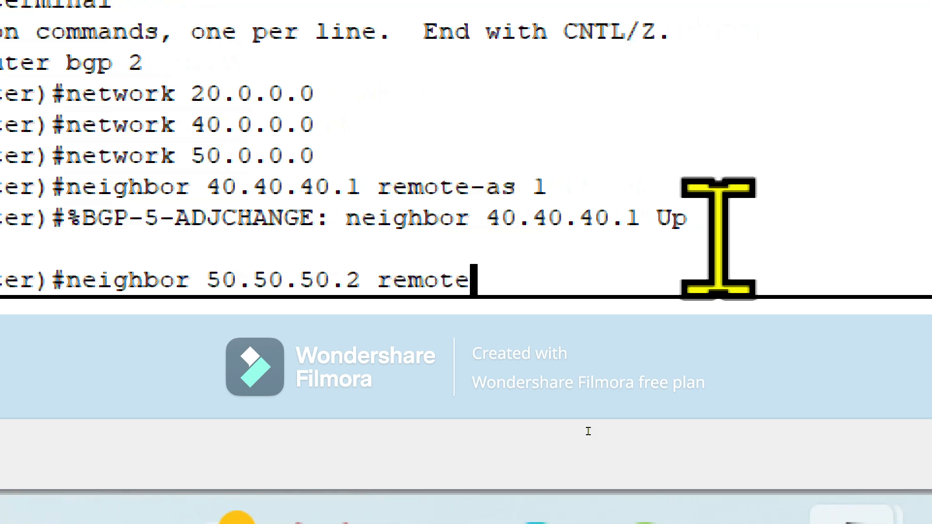
text(-as)
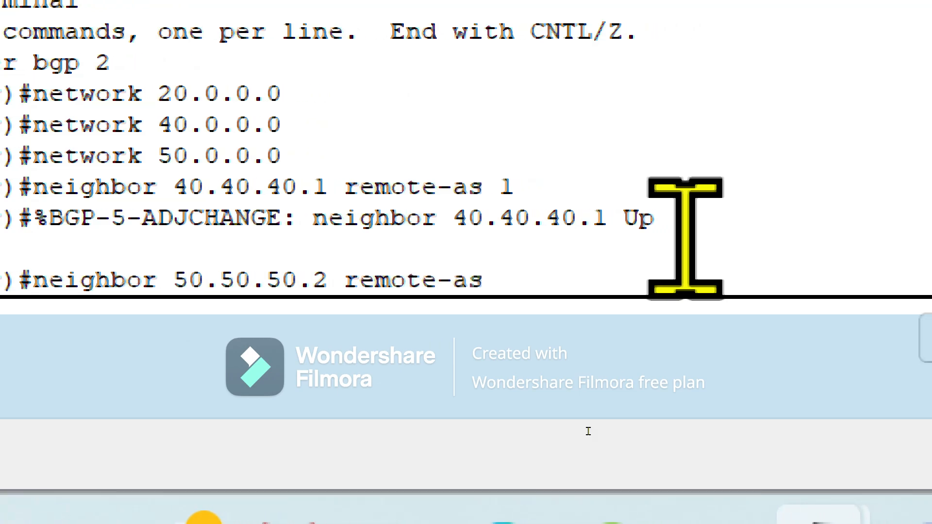
text( 3)
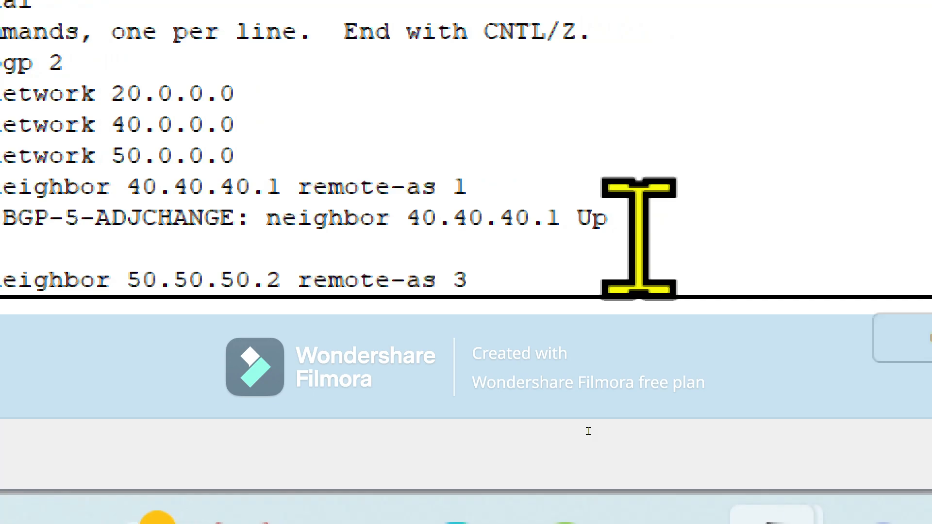
key(Return)
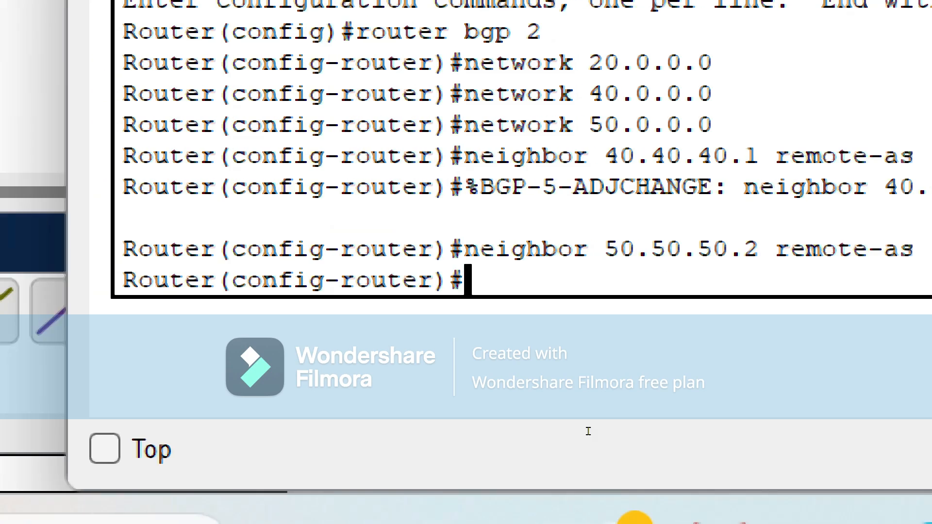
Leave Router1's BGP configuration mode with exit
text(e)
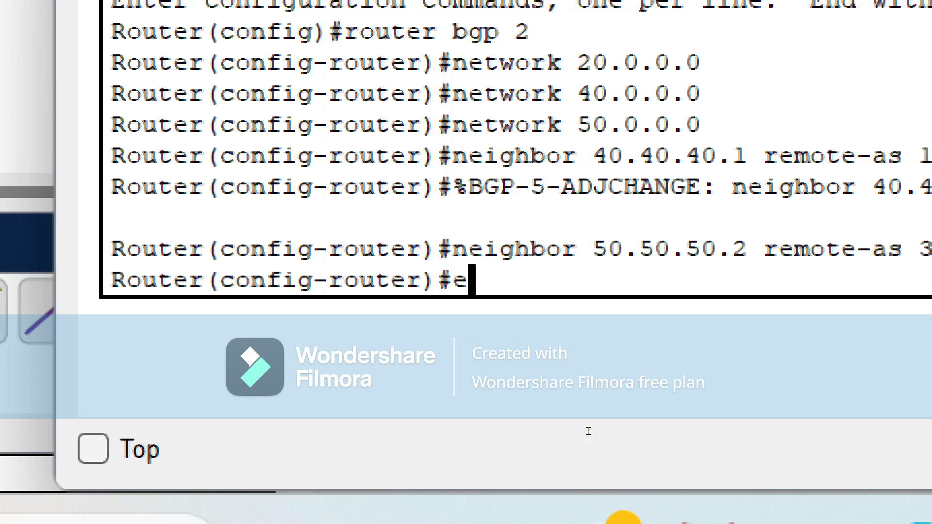
text(xit)
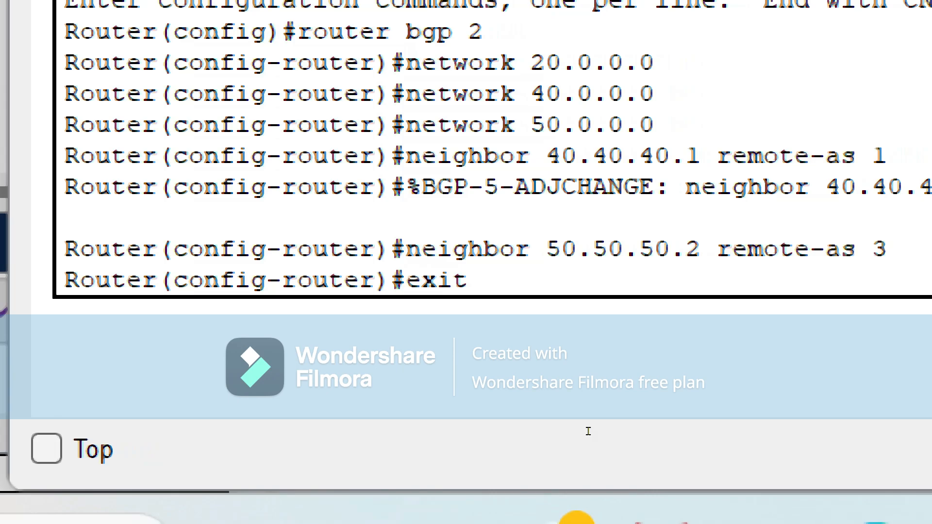
key(Return)
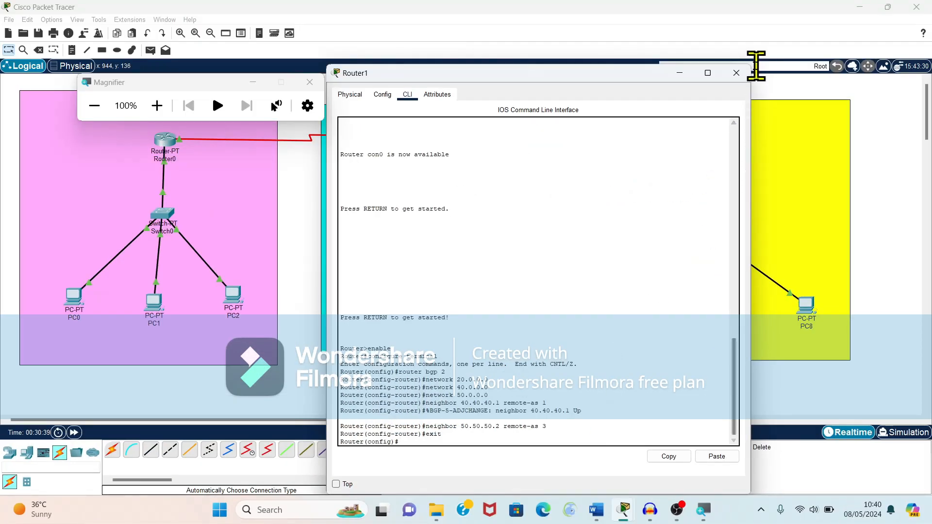
Close Router1's window, open Router2's command line and enter privileged mode with enable
click(736, 73)
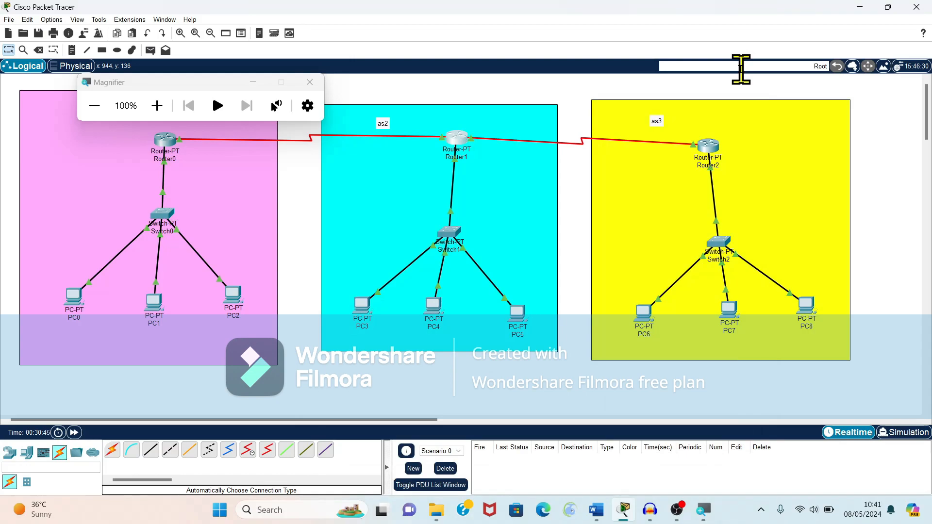
click(712, 152)
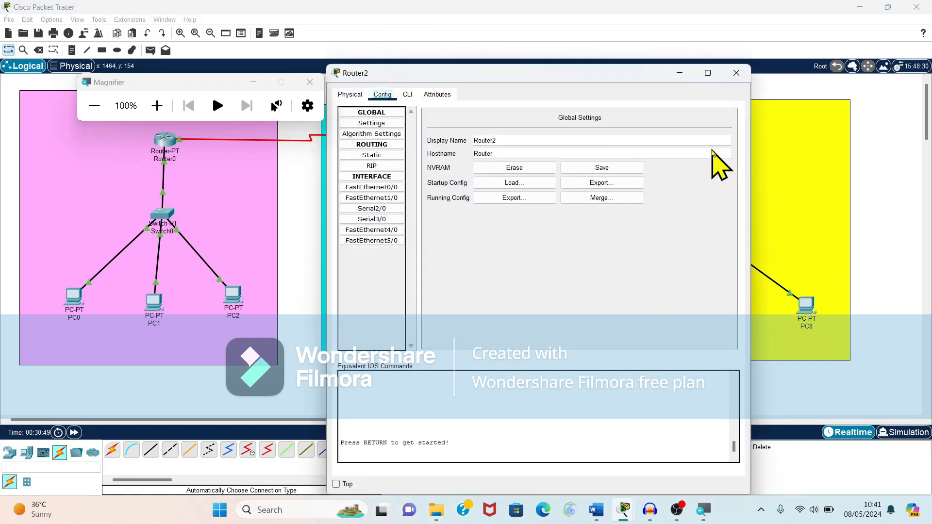
click(407, 95)
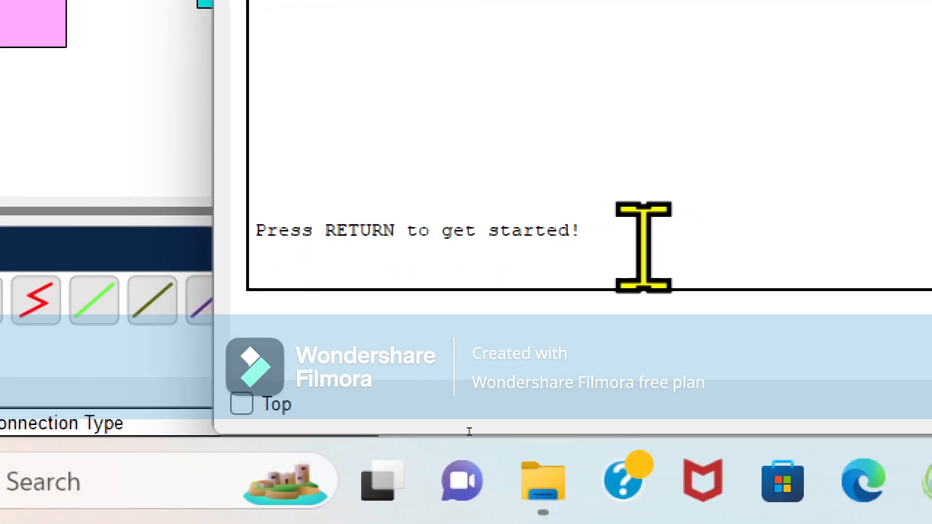
key(Return)
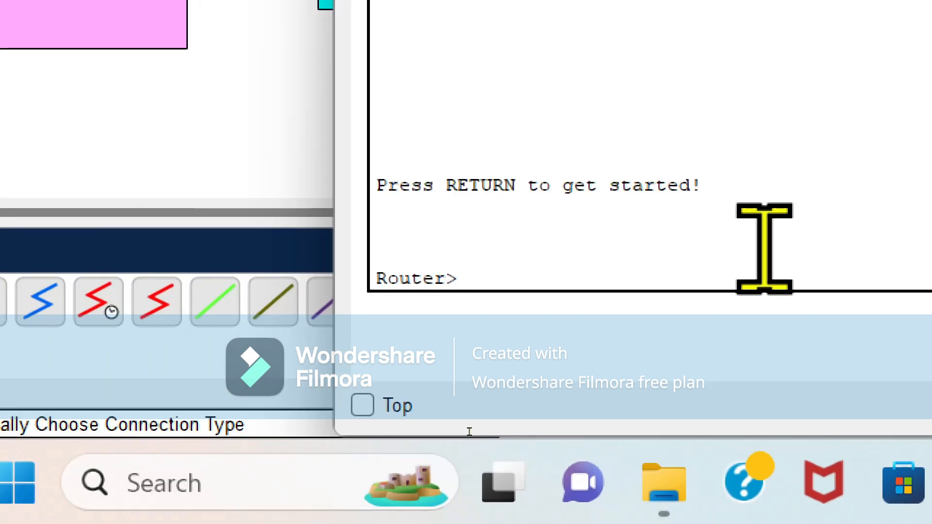
text(enable)
key(Return)
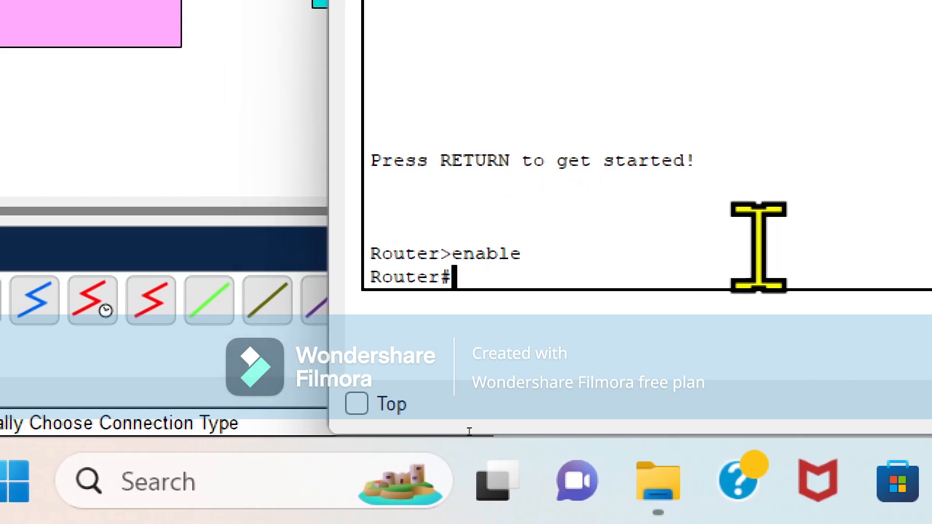
Enter global configuration mode on Router2 with configure terminal
text(c)
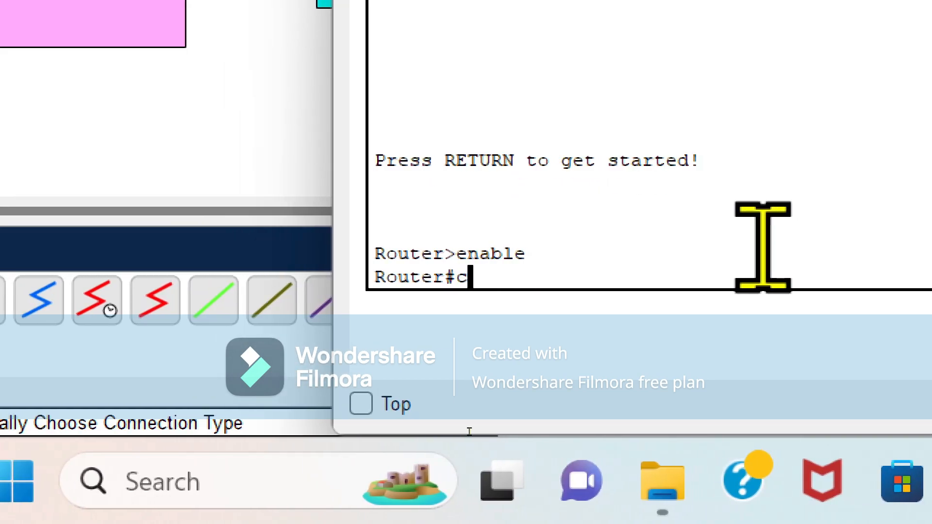
text(on)
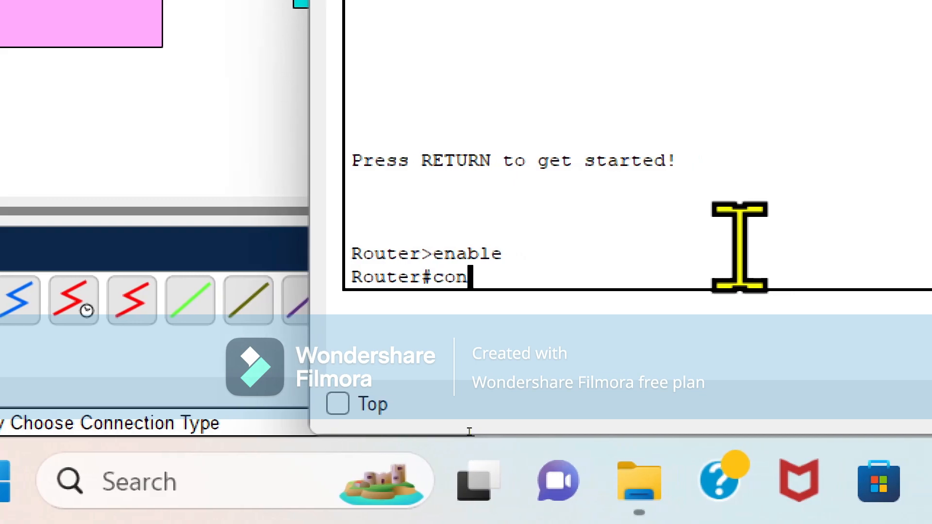
text(figur)
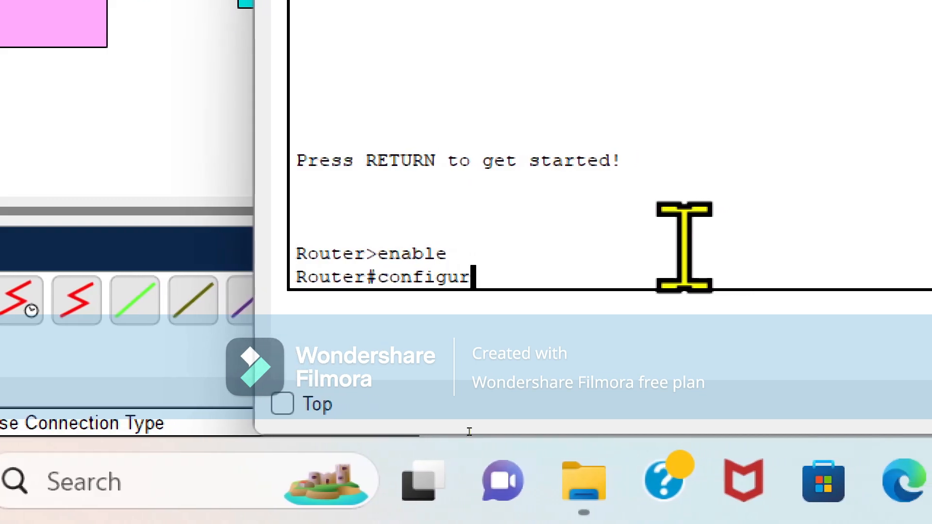
text(e terminal)
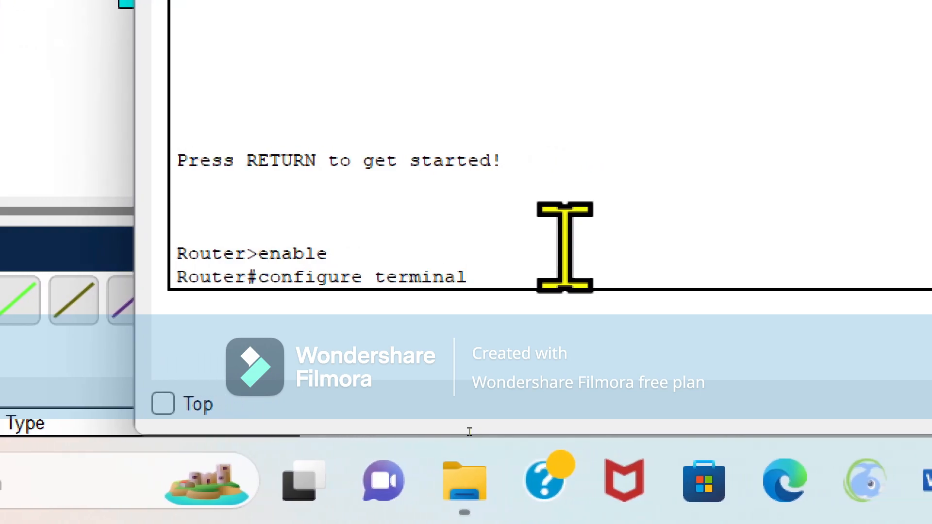
key(Return)
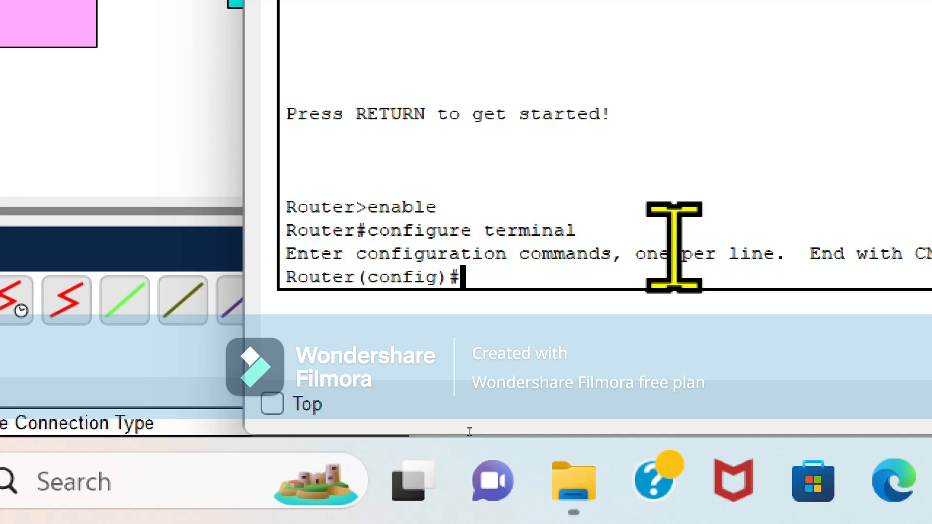
Start the BGP process for autonomous system 3 on Router2 with router bgp 3
text(rout)
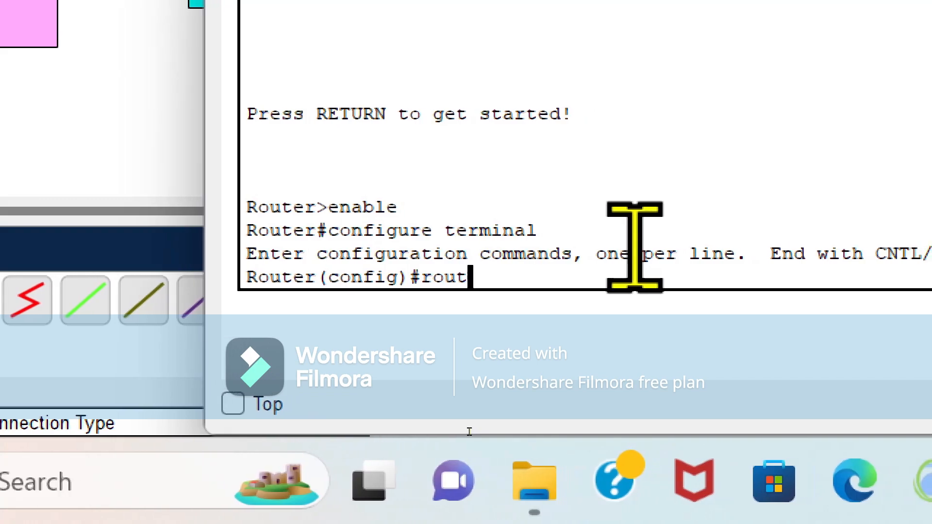
text(er bgp)
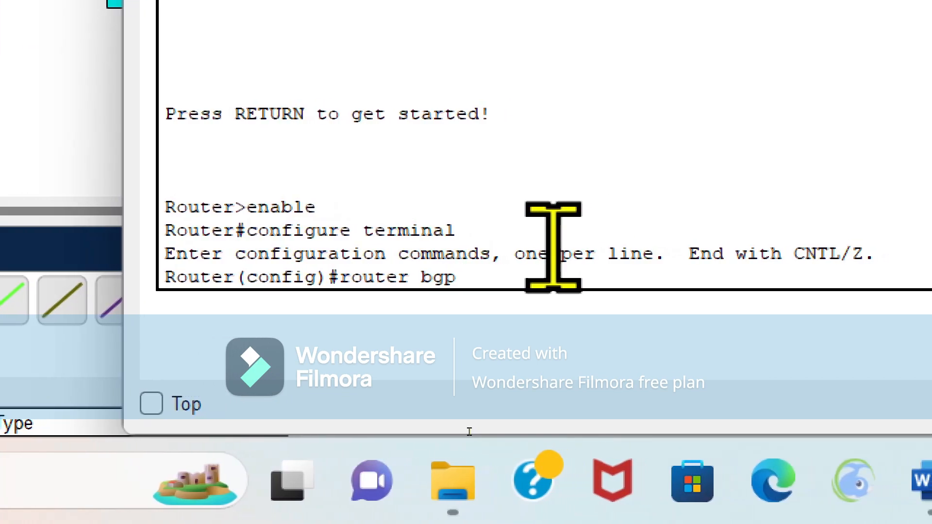
text( 3)
key(Return)
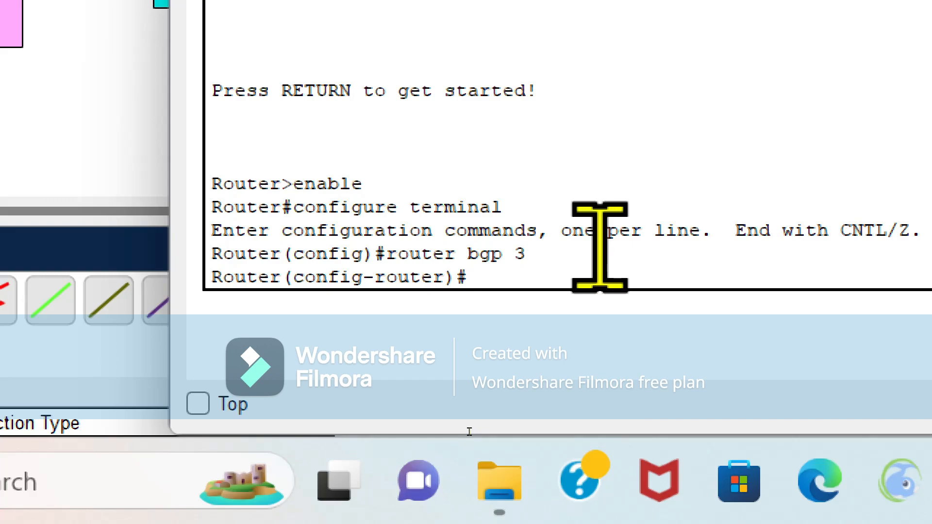
Advertise Router2's local network in BGP with network 30.0.0.0
text(etwo)
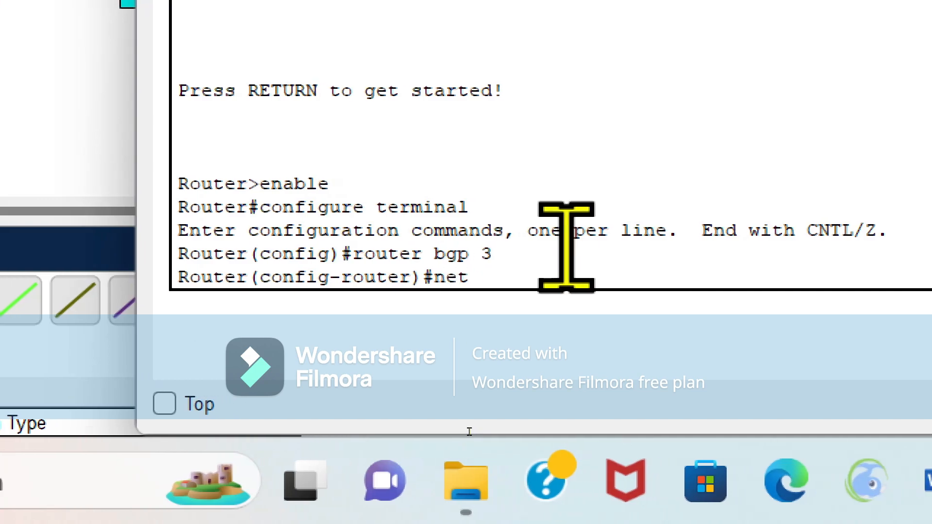
text(rk)
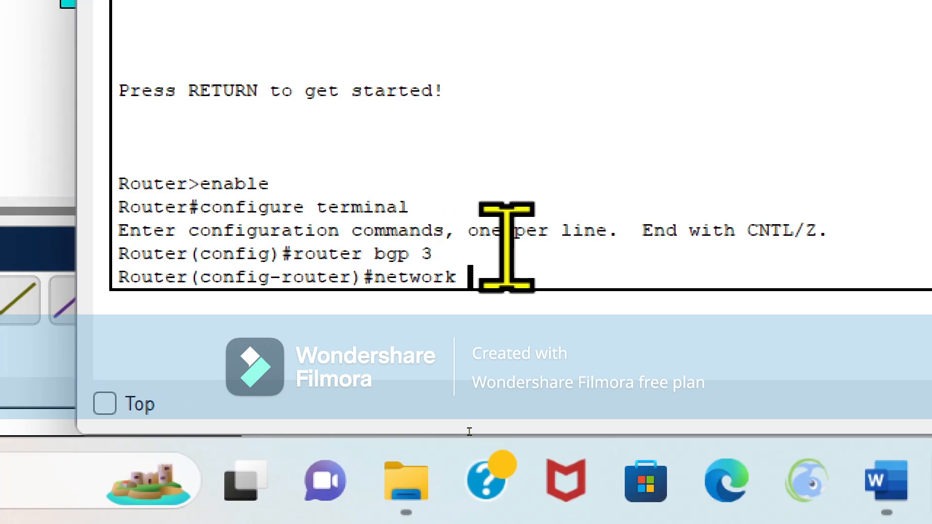
text(30.0.0.)
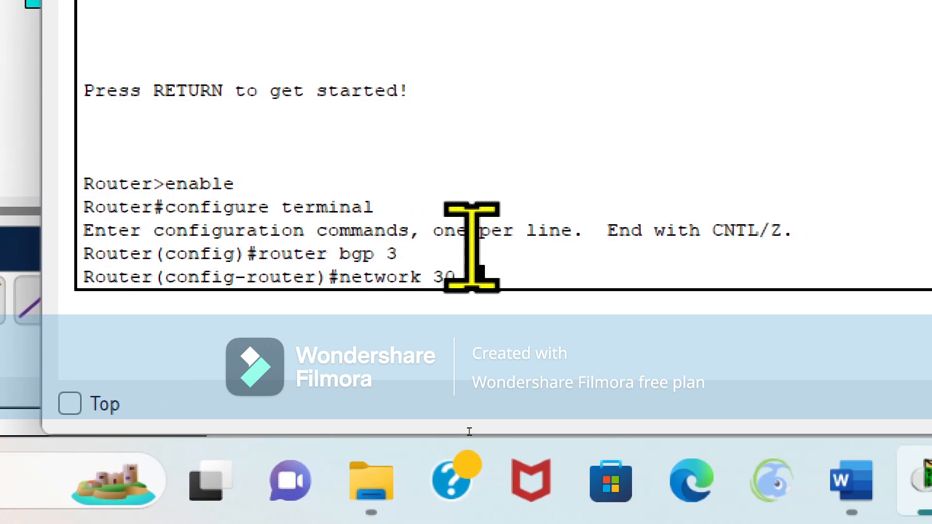
text(0)
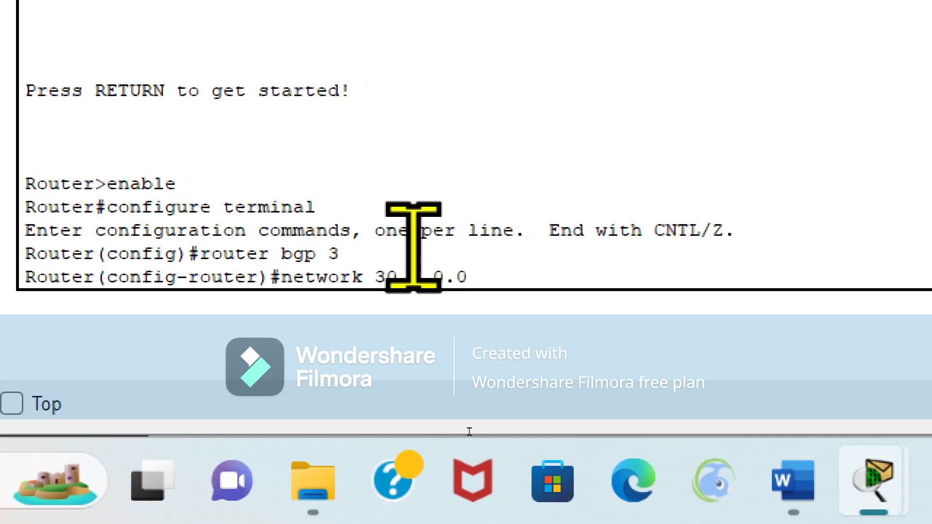
key(Return)
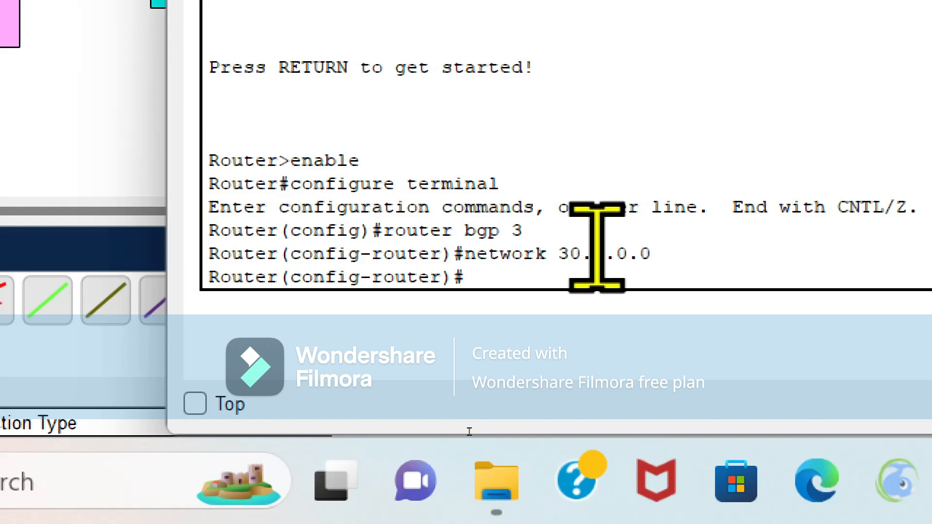
Recall the last network command on Router2 and change it to network 50.0.0.0 to advertise that network
key(Up)
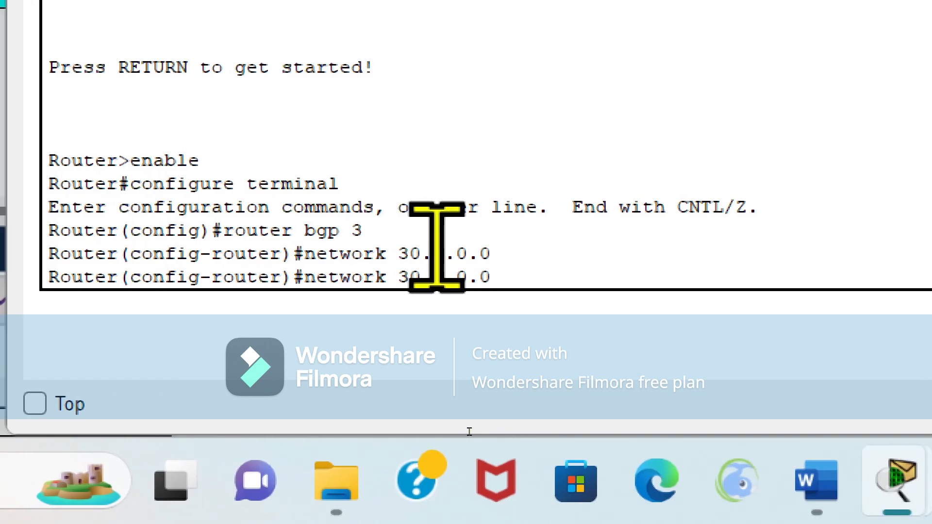
key(Left)
key(Left)
key(Left)
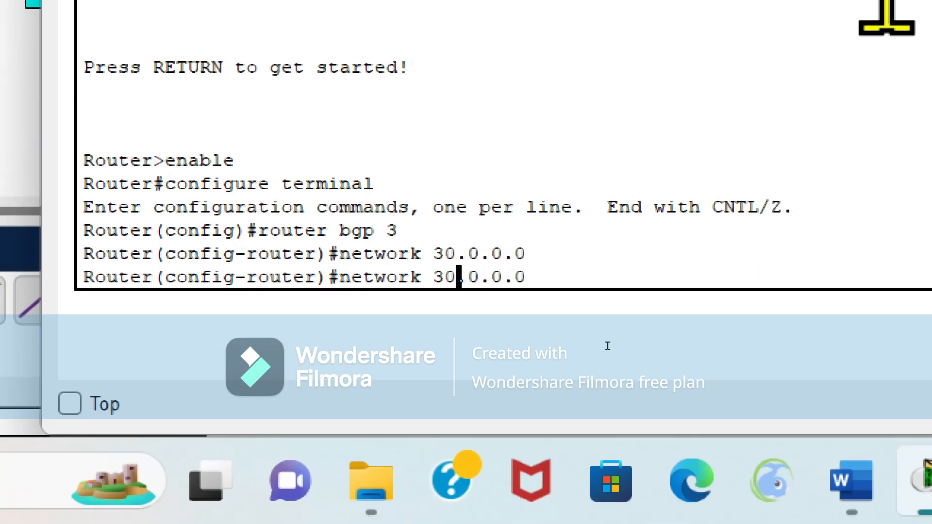
key(BackSpace)
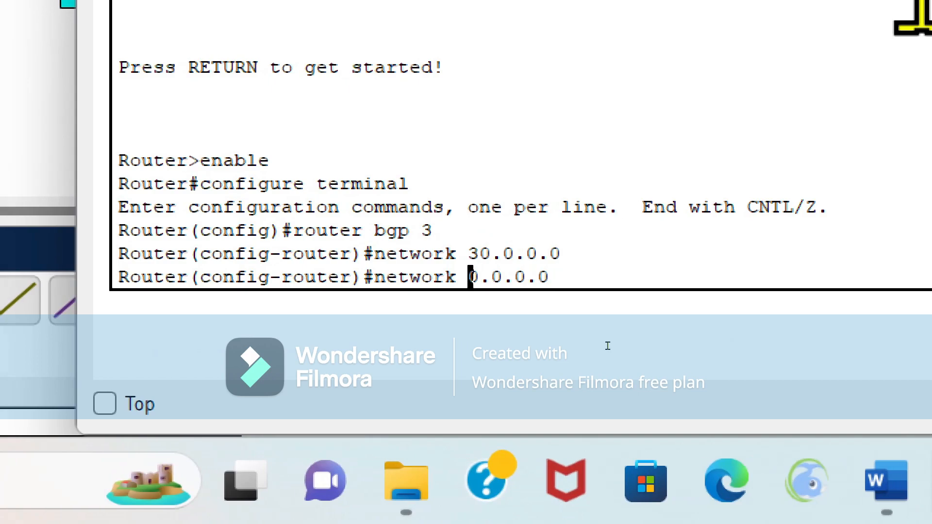
text(5)
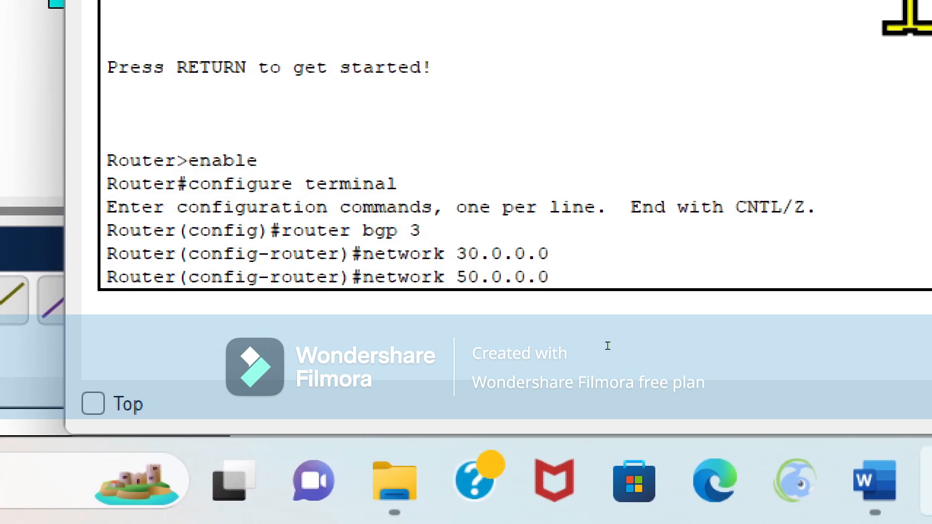
key(End)
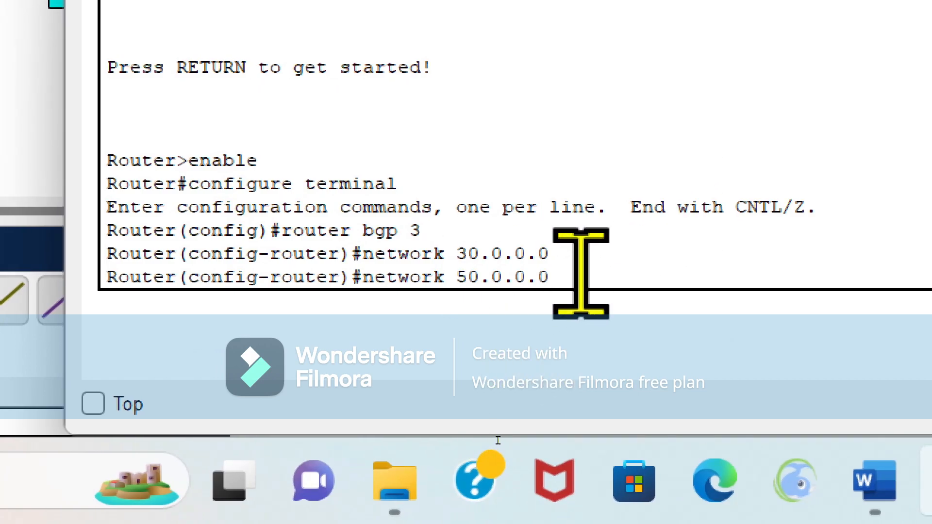
key(Return)
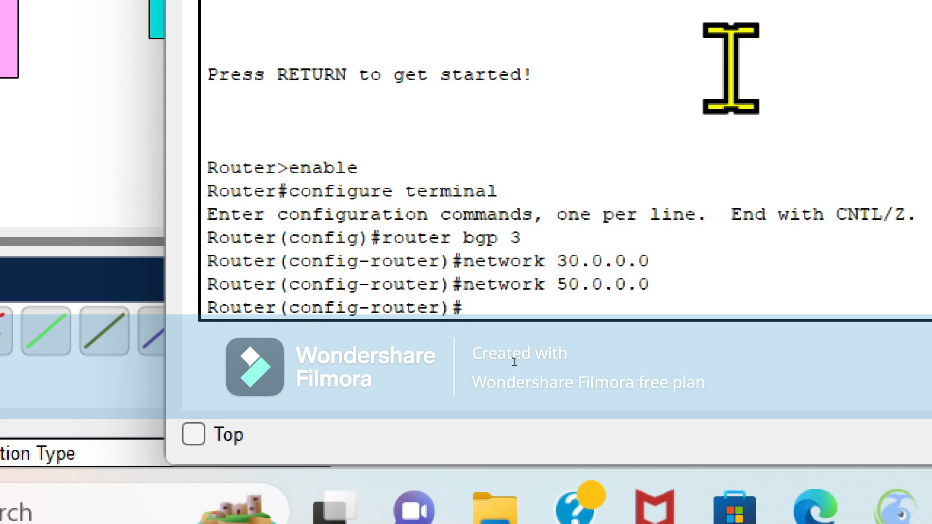
Define Router2's BGP neighbor in autonomous system 2 with neighbor 50.50.50.1 remote-as 2
text(neighb)
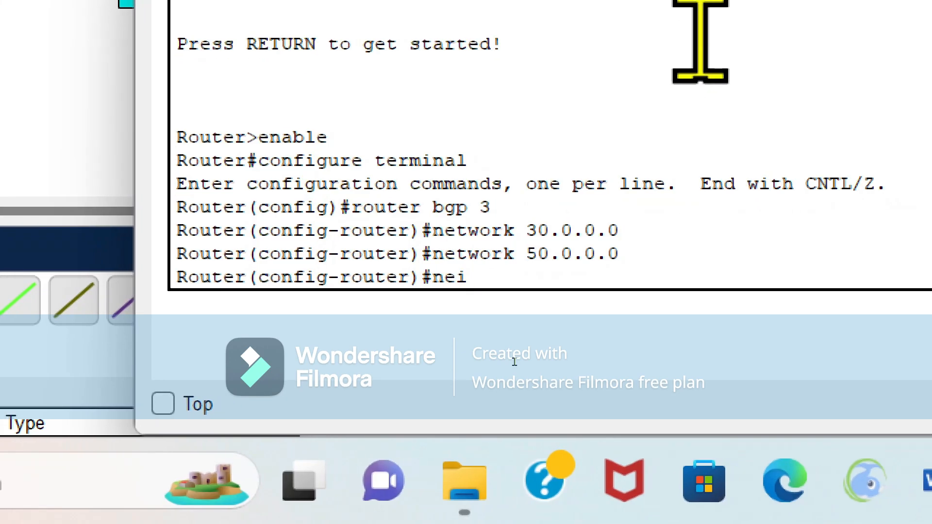
text(or)
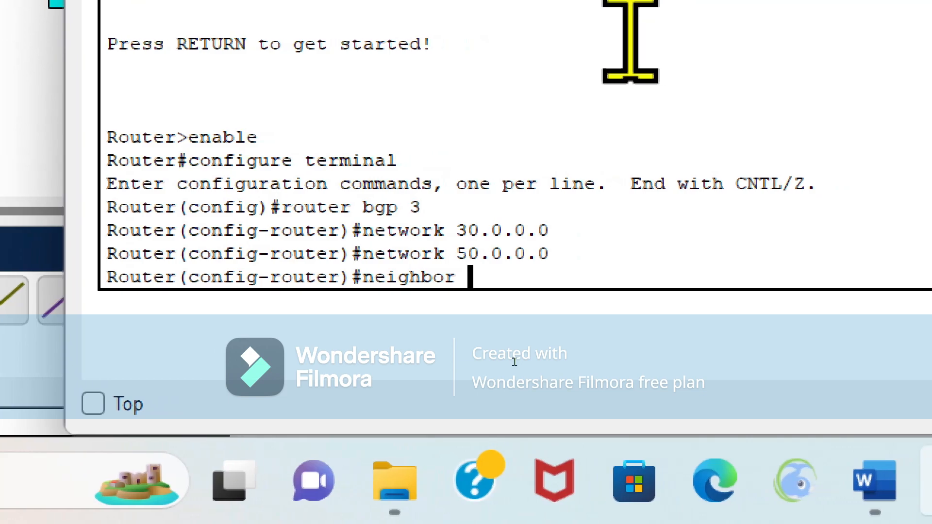
text( 50.50)
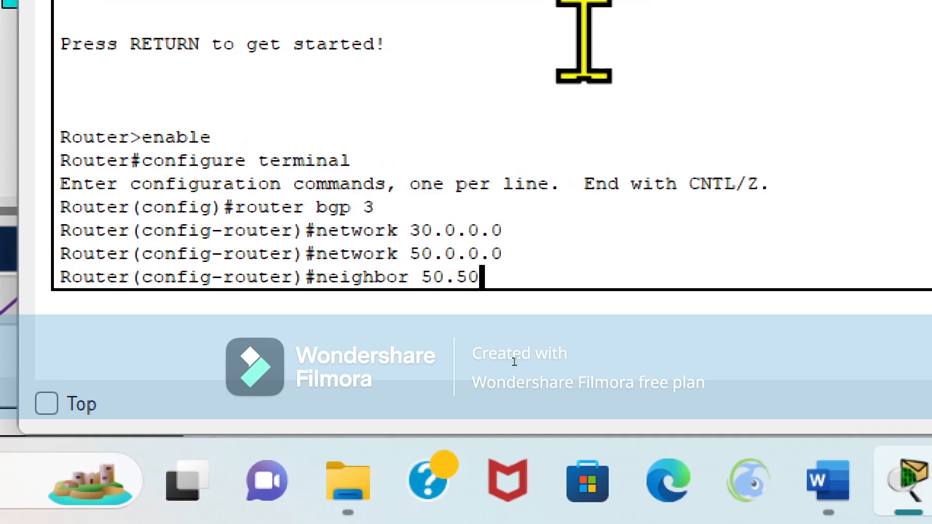
text(.50.1)
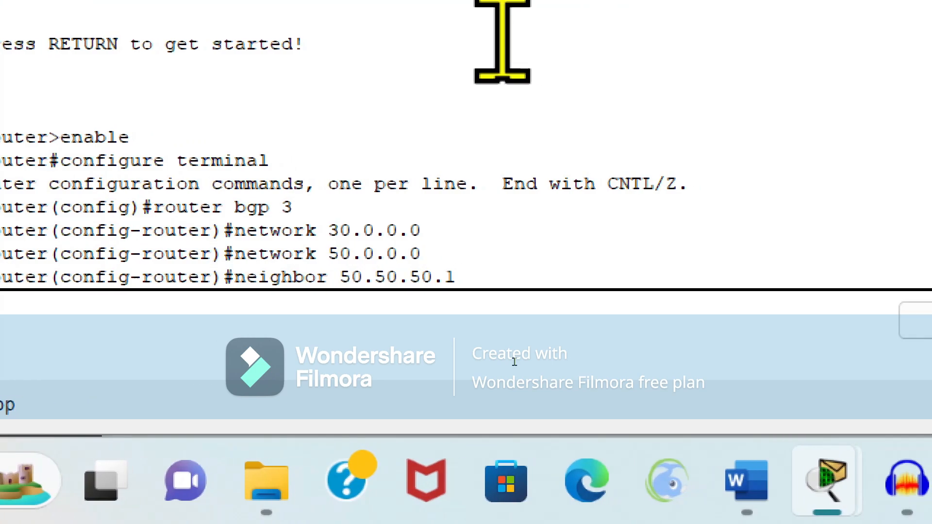
text( remote)
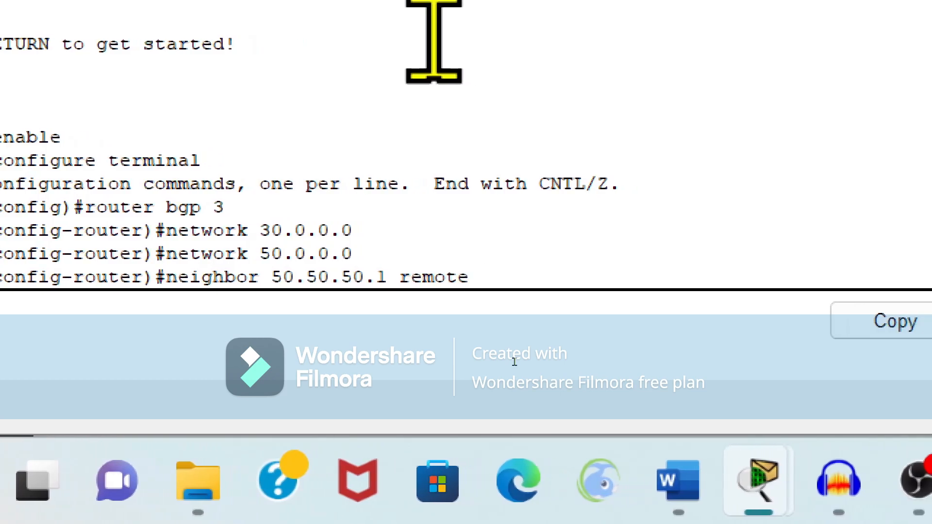
text(-as)
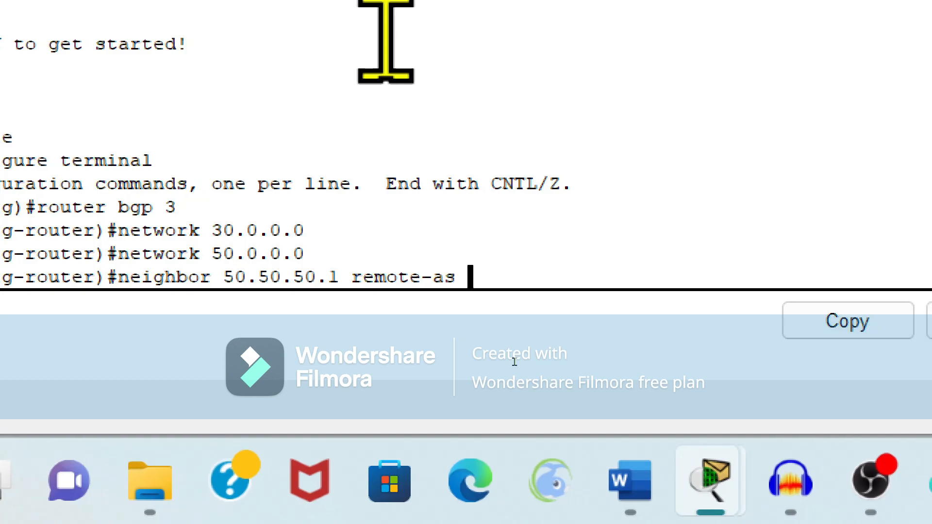
text(2)
key(Return)
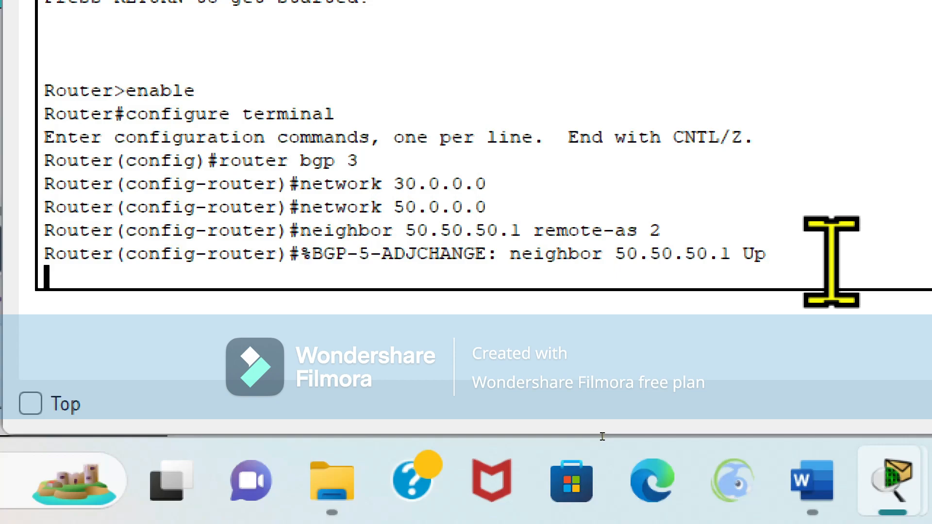
Leave Router2's BGP configuration mode with exit, and close the Router2 and Magnifier windows
key(Return)
text(exi)
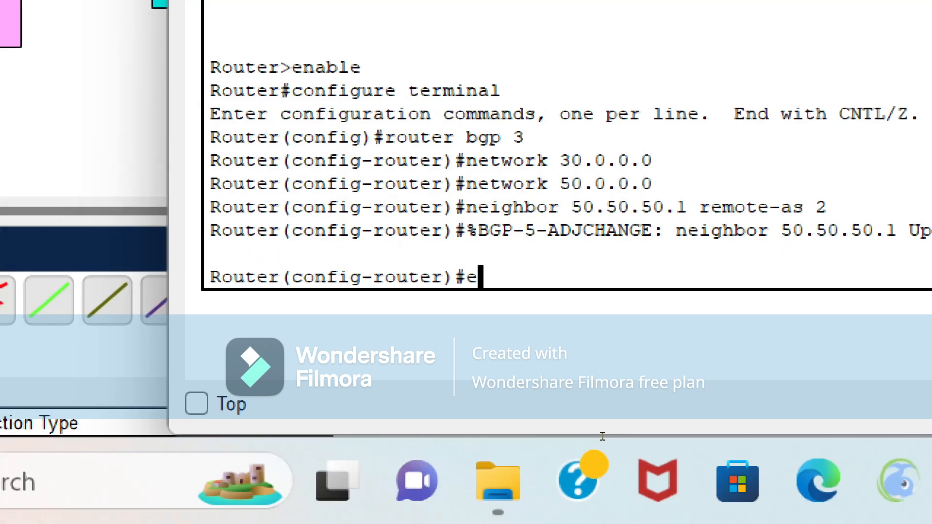
text(t)
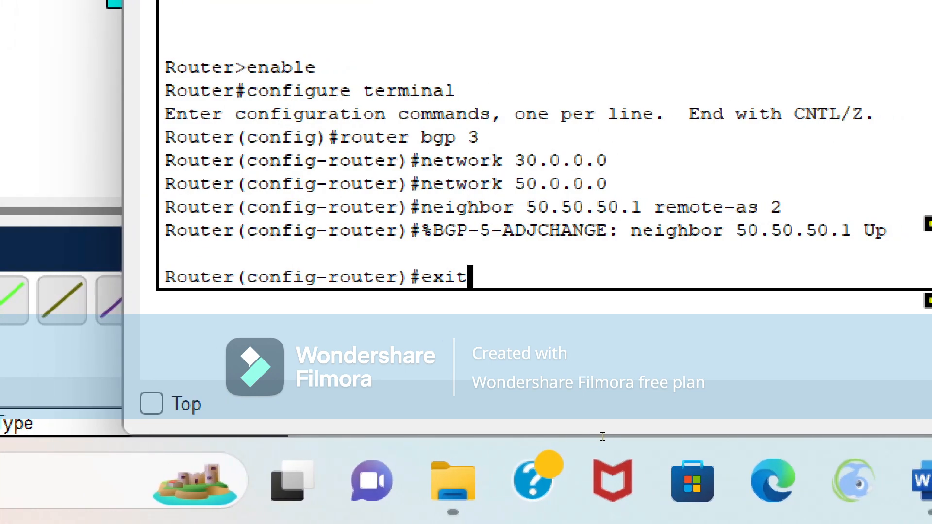
key(Return)
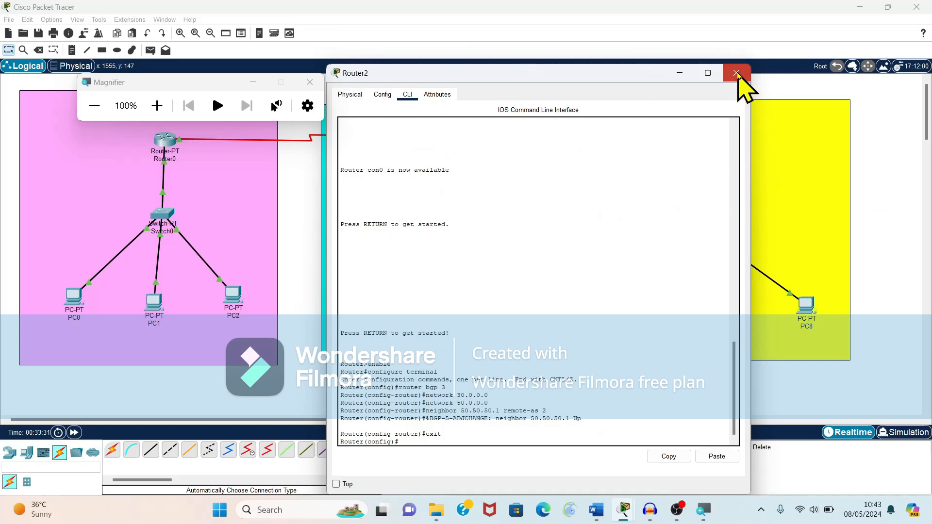
click(737, 74)
click(314, 85)
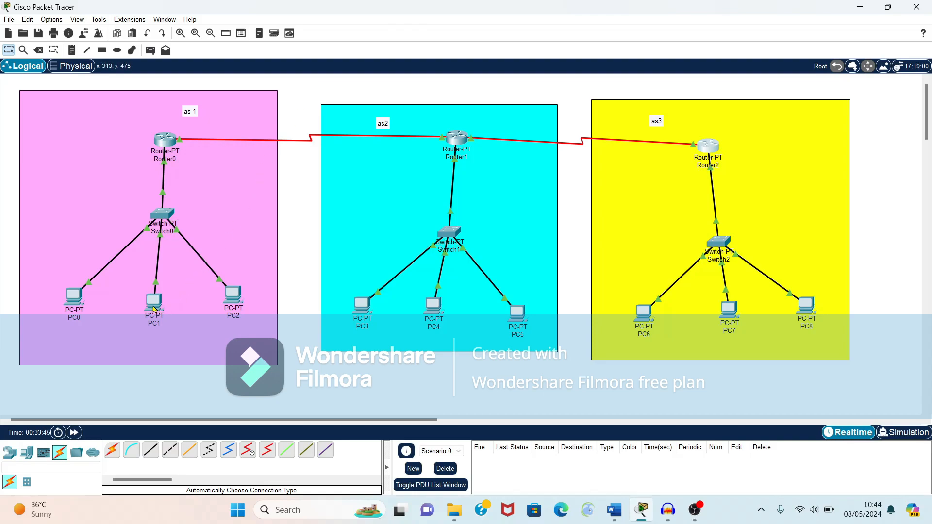
Send a simple PDU from PC1 in as 1 to PC3 in as2 to test connectivity between the autonomous systems
mouse_move(154, 307)
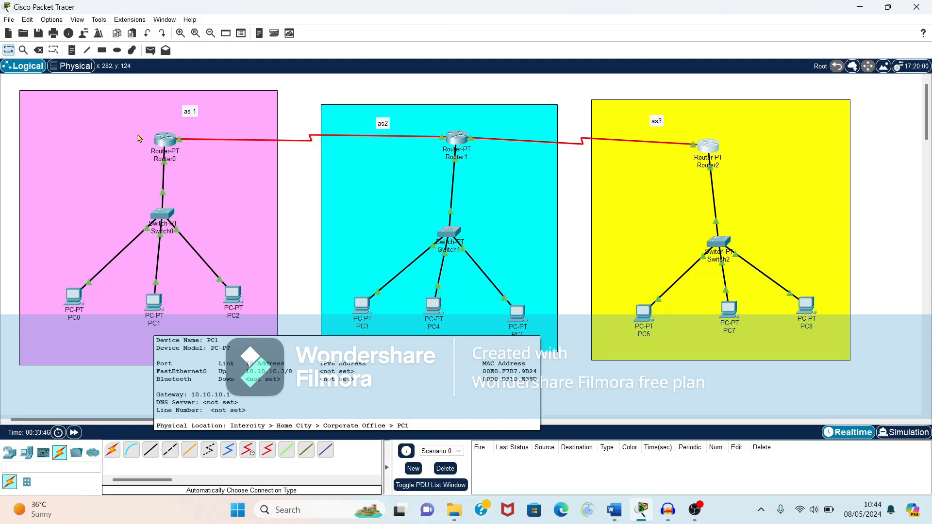
click(151, 50)
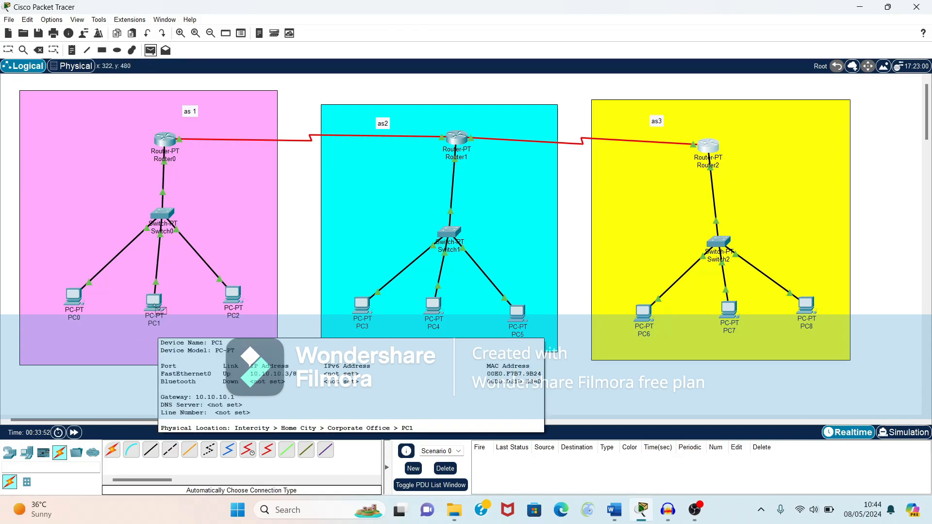
click(154, 306)
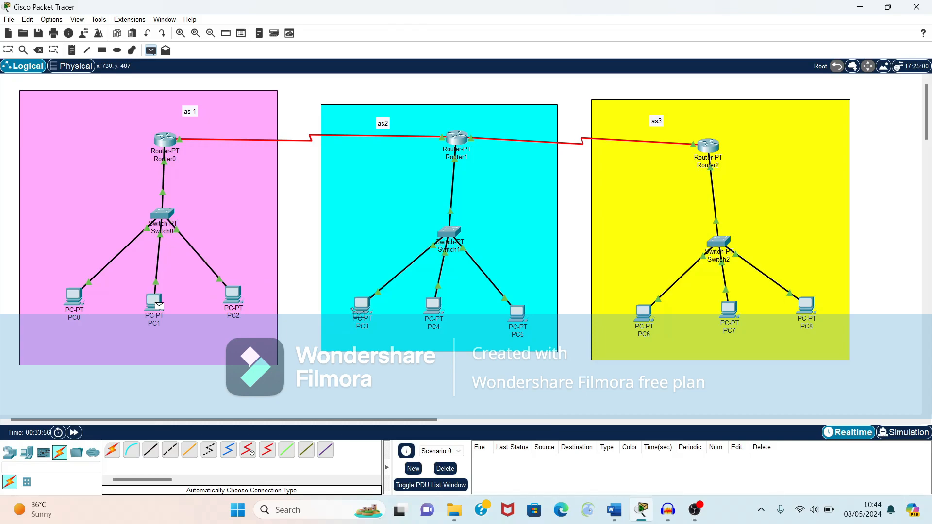
click(357, 312)
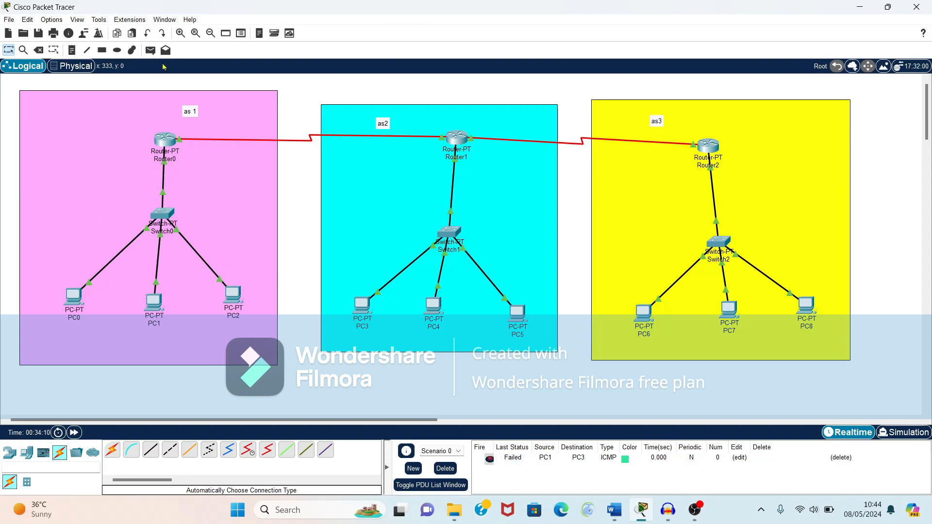
Send another simple PDU, this time from PC0 in as 1 to PC3 in as2
key(p)
click(73, 297)
click(361, 309)
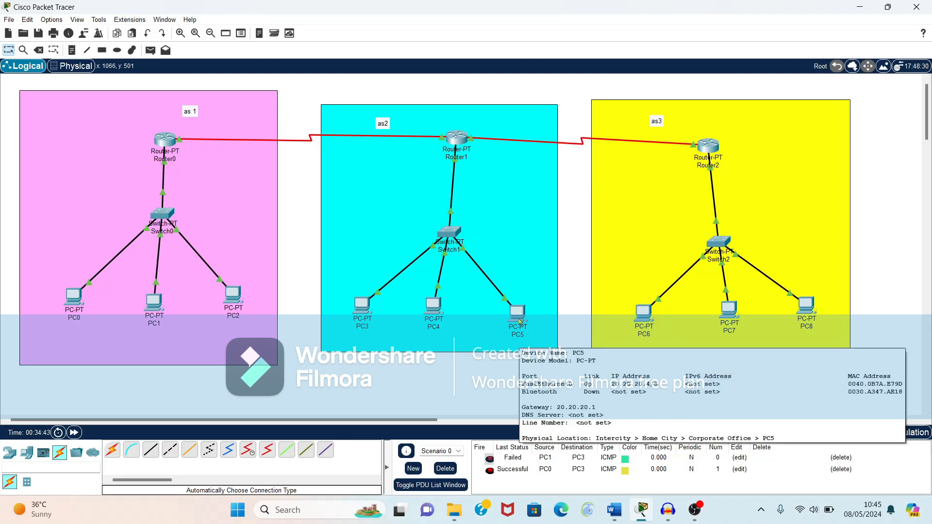
Test the route from as2 to as3 with ping 30.30.30.3 in PC5's Command Prompt, and close the PC5 window
click(518, 321)
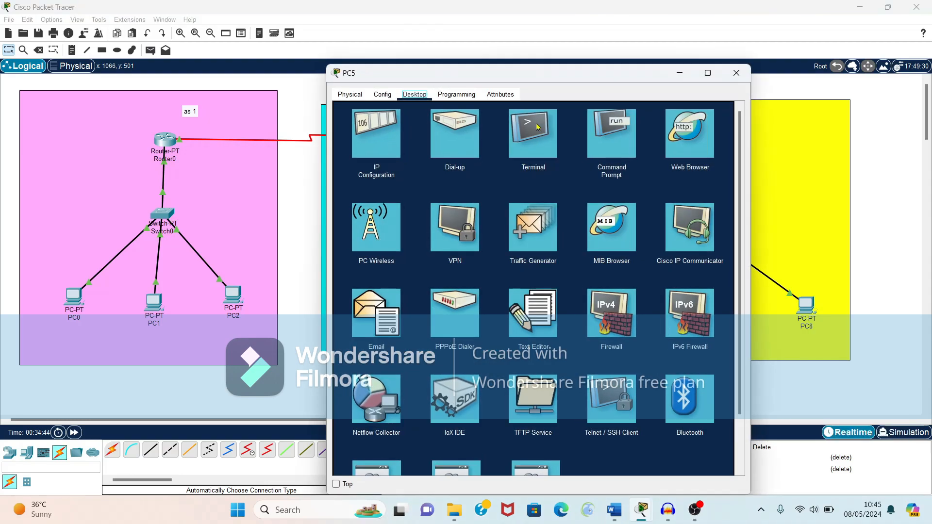
click(598, 135)
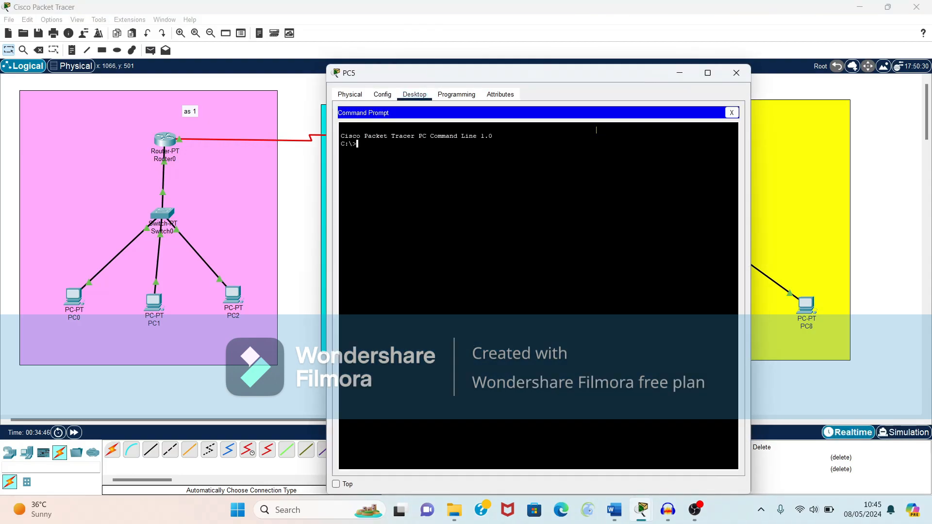
text(ping)
drag(607, 79, 428, 95)
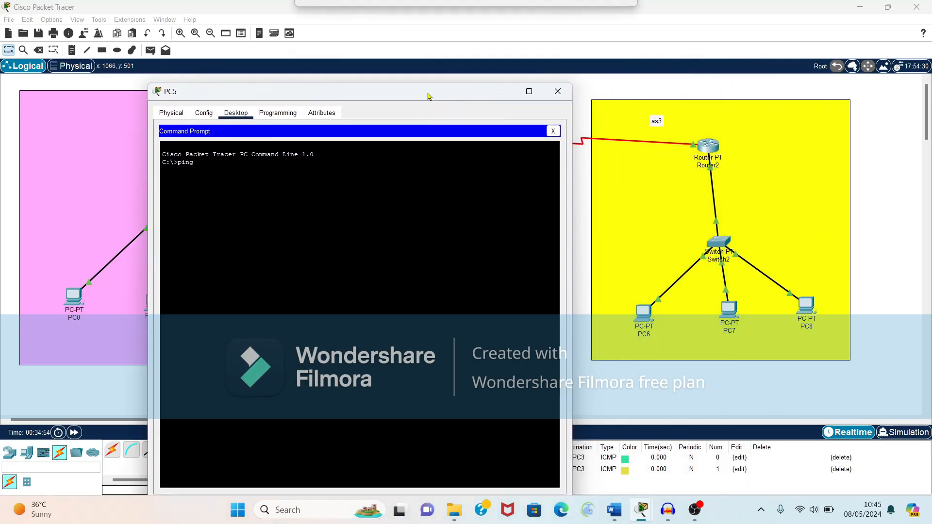
text(30)
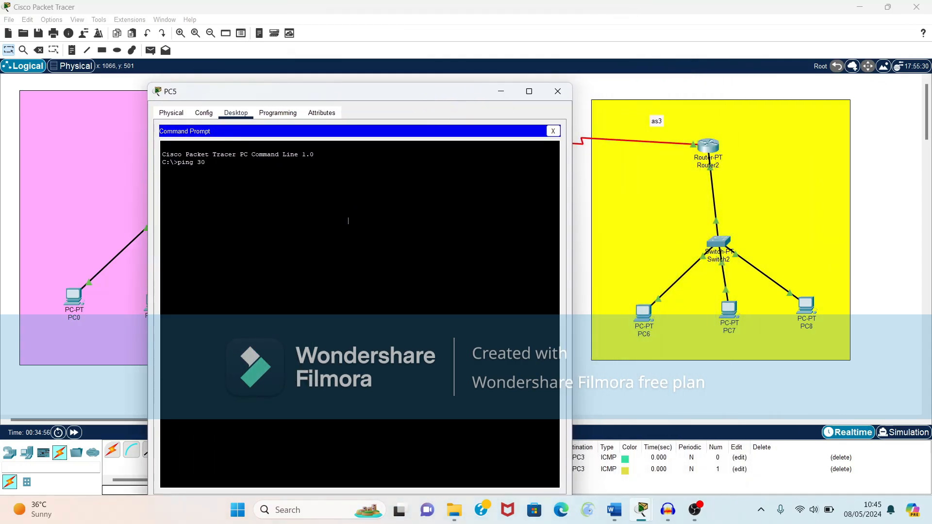
text(.30.30.3)
key(Return)
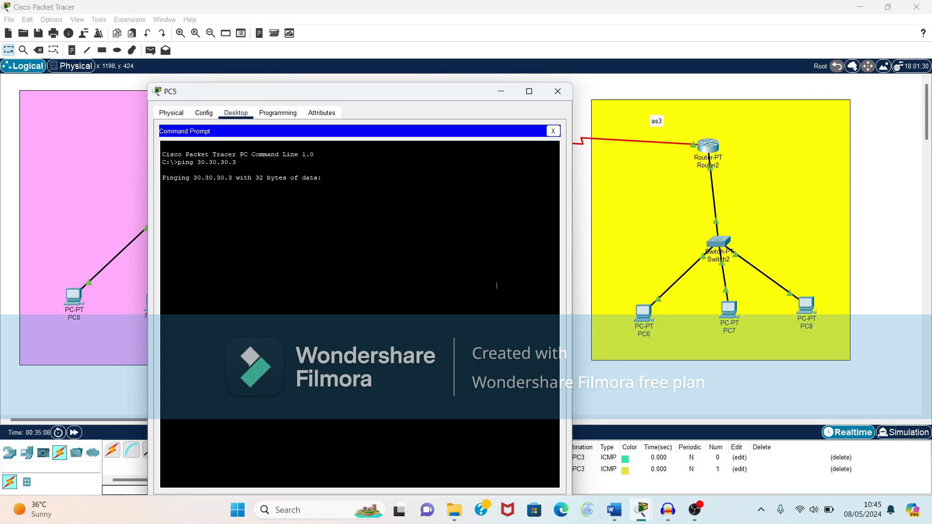
drag(420, 91, 418, 68)
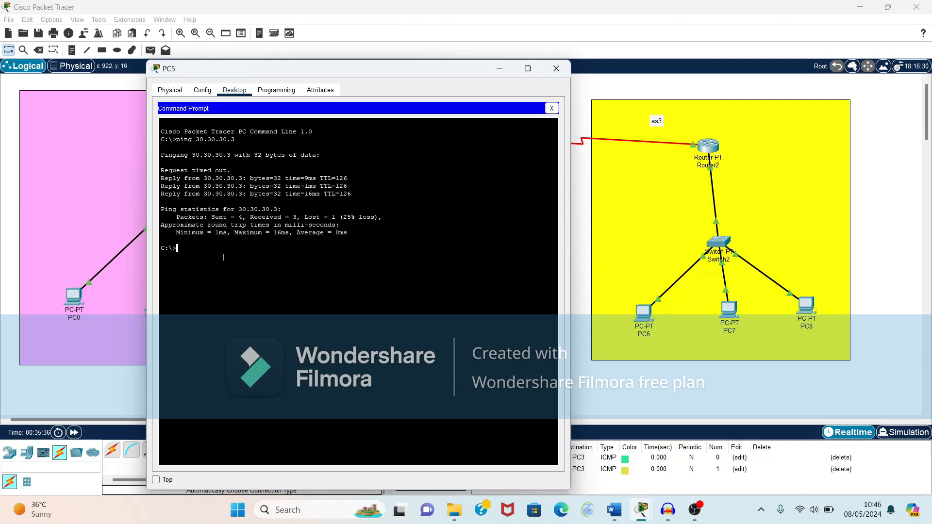
click(556, 69)
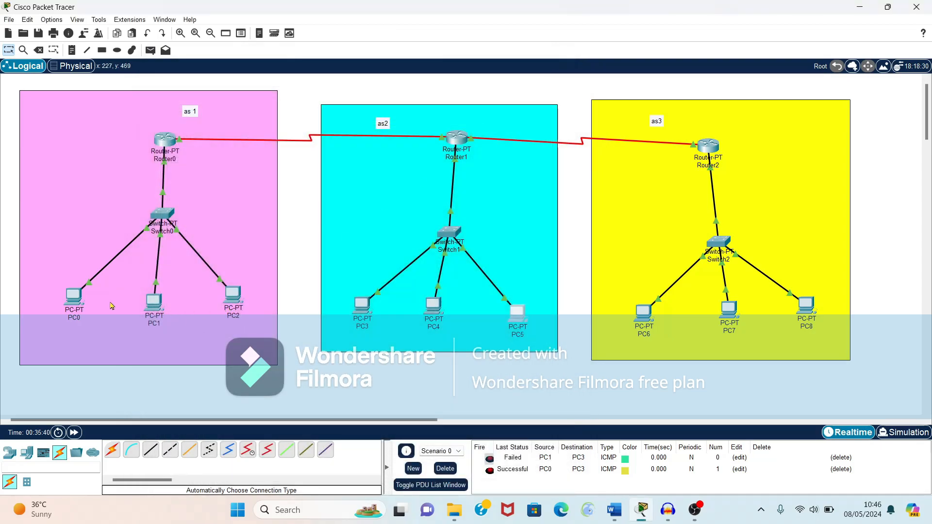
Run ping 20.20.20.2 in PC0's Command Prompt, highlight the sent and received packet statistics, and close the PC0 window
click(71, 303)
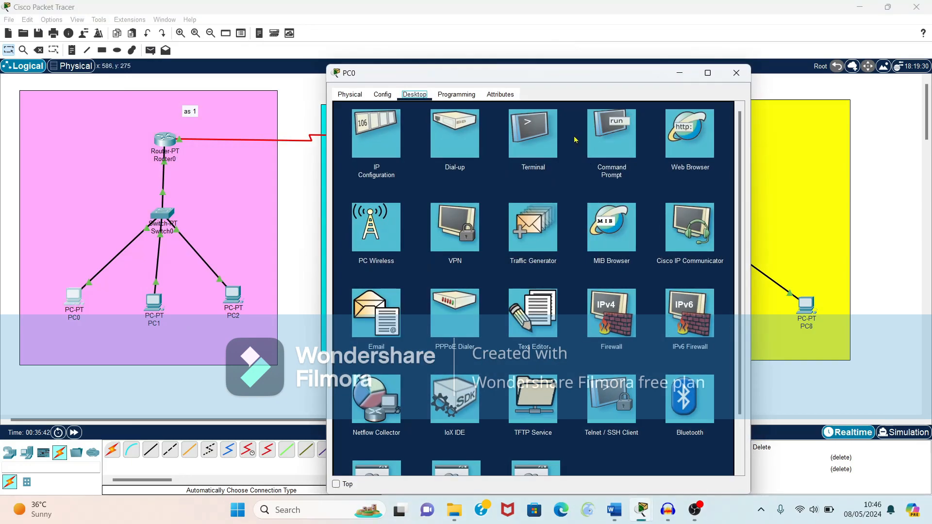
click(615, 135)
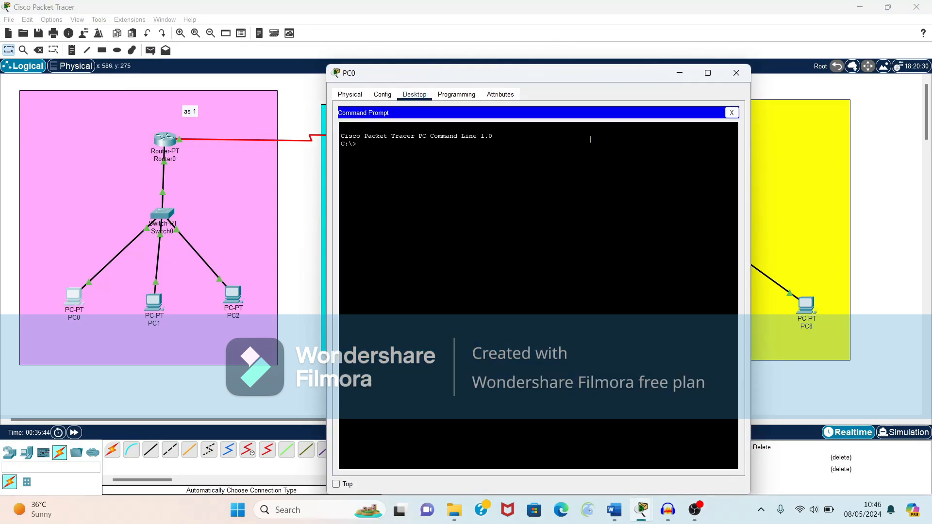
text(ping 20.20.20.2)
key(Return)
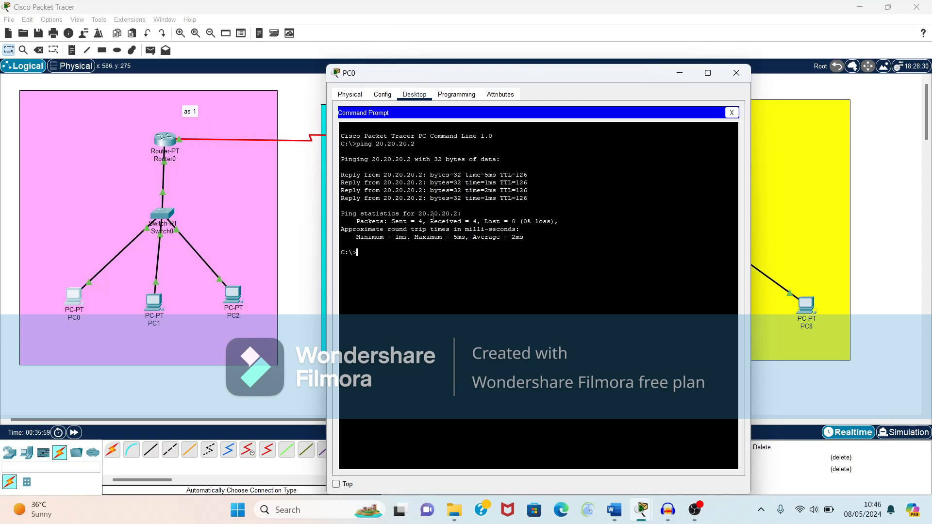
drag(390, 221, 486, 222)
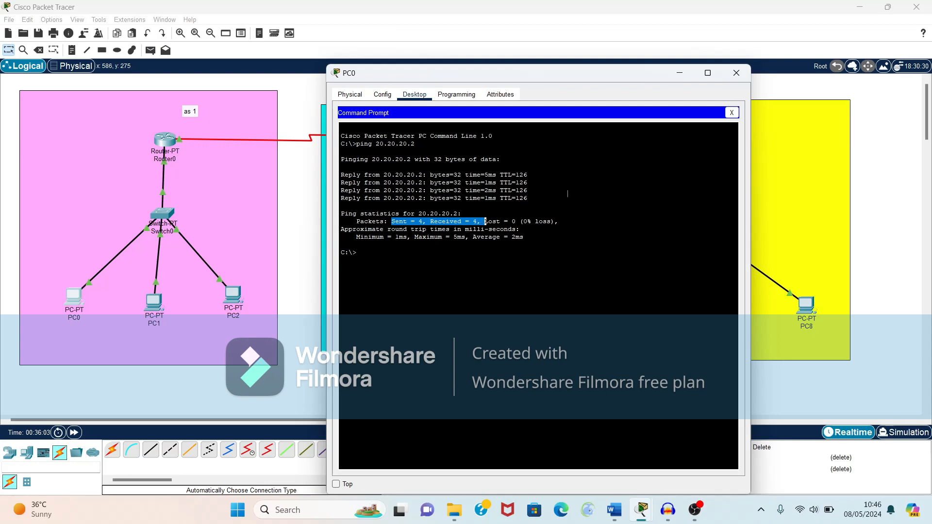
drag(609, 77, 409, 60)
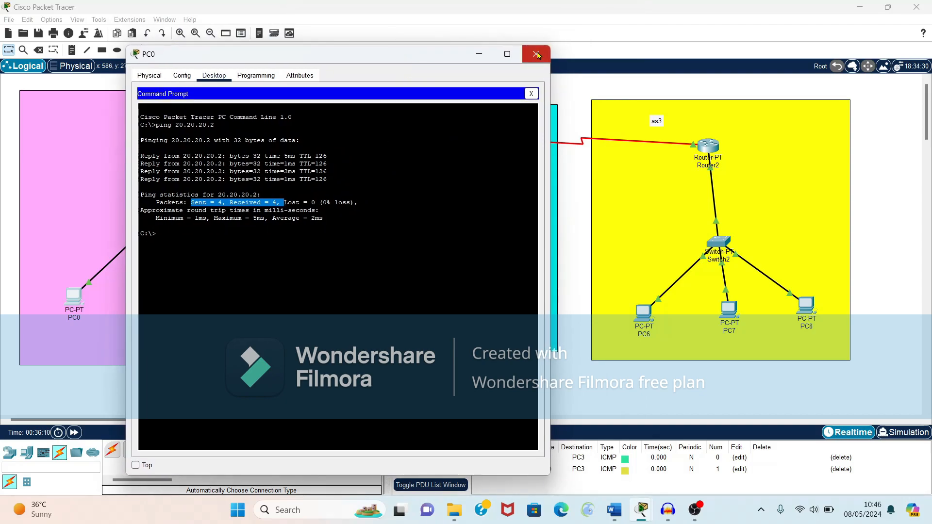
click(536, 54)
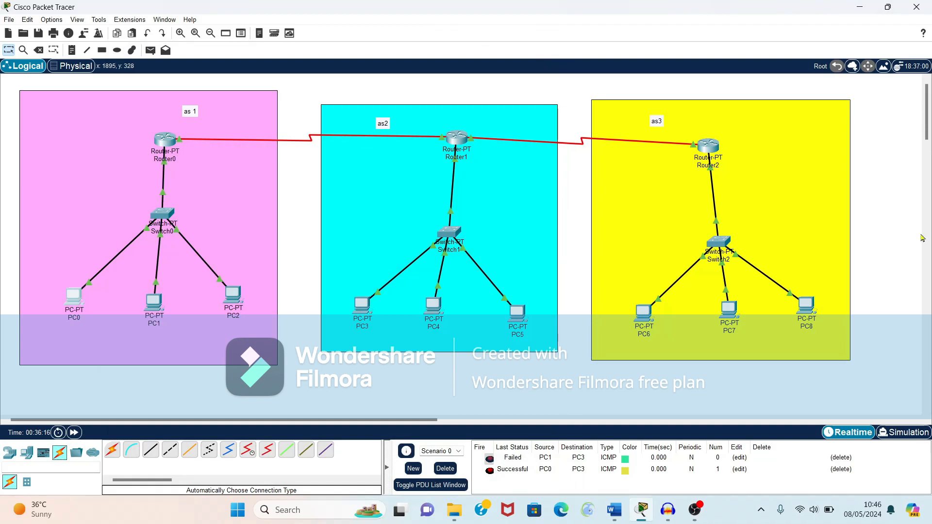